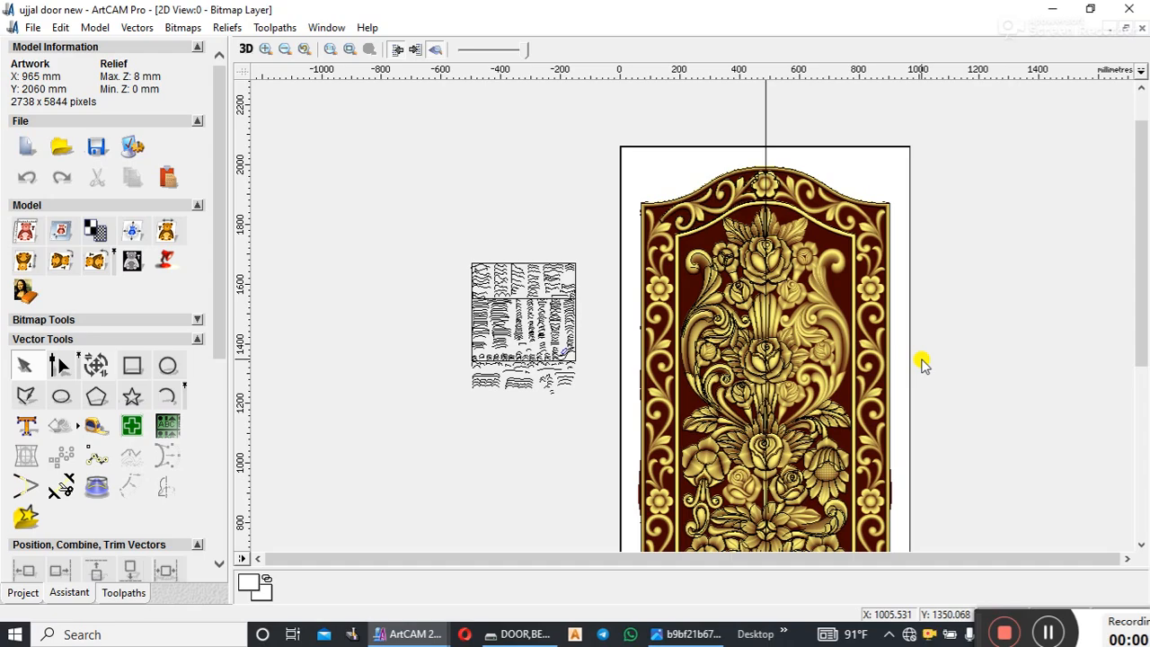
- Examine the traced vectors over the door carving, comparing the upper flowers, central roses and lower ornament for unfinished outlines
{"action": "scroll", "coordinate": [890, 300], "scroll_direction": "down", "scroll_amount": 1}
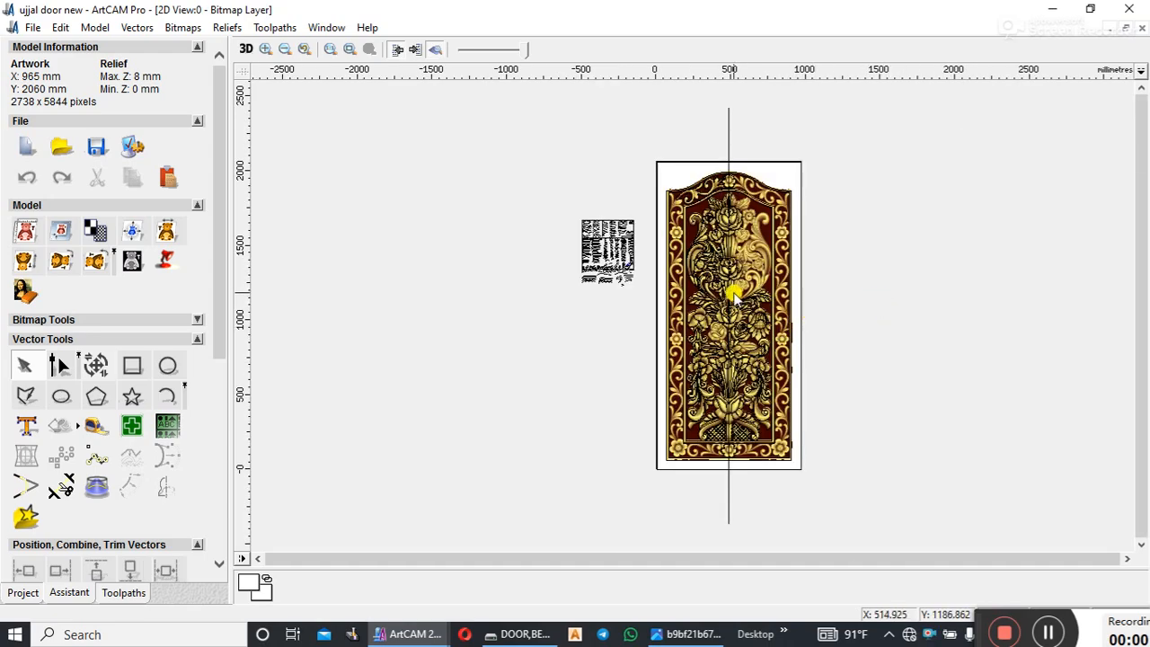
{"action": "scroll", "coordinate": [732, 297], "scroll_direction": "up", "scroll_amount": 3}
{"action": "scroll", "coordinate": [696, 336], "scroll_direction": "down", "scroll_amount": 2}
{"action": "scroll", "coordinate": [690, 313], "scroll_direction": "up", "scroll_amount": 2}
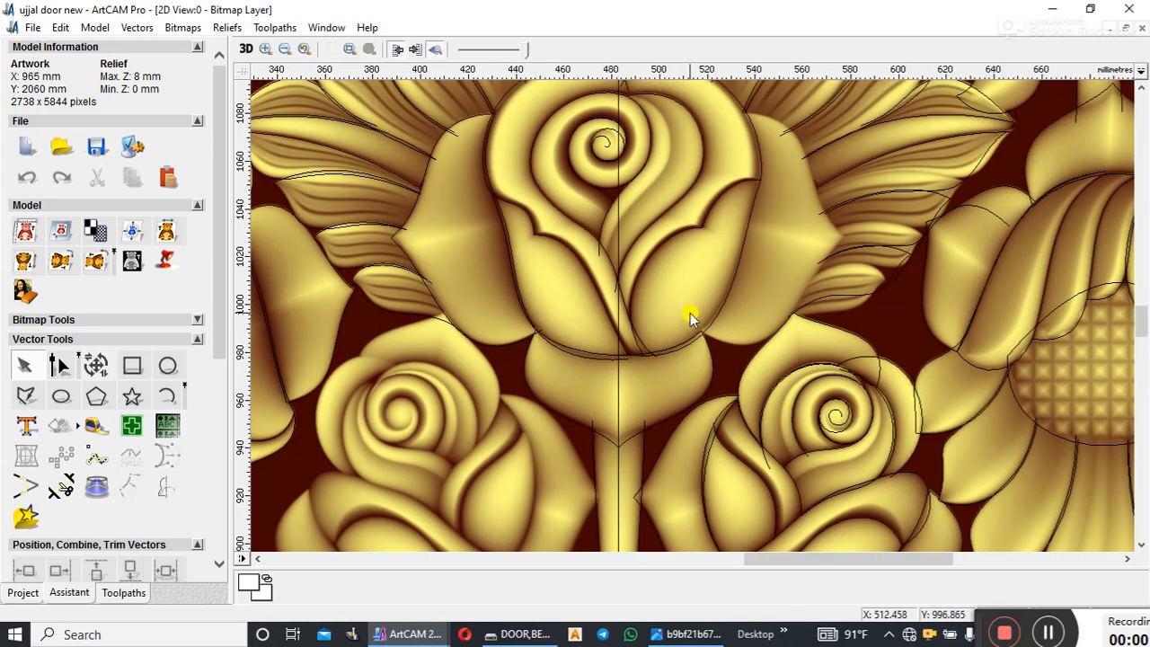
{"action": "scroll", "coordinate": [690, 314], "scroll_direction": "down", "scroll_amount": 1}
{"action": "scroll", "coordinate": [690, 322], "scroll_direction": "down", "scroll_amount": 3}
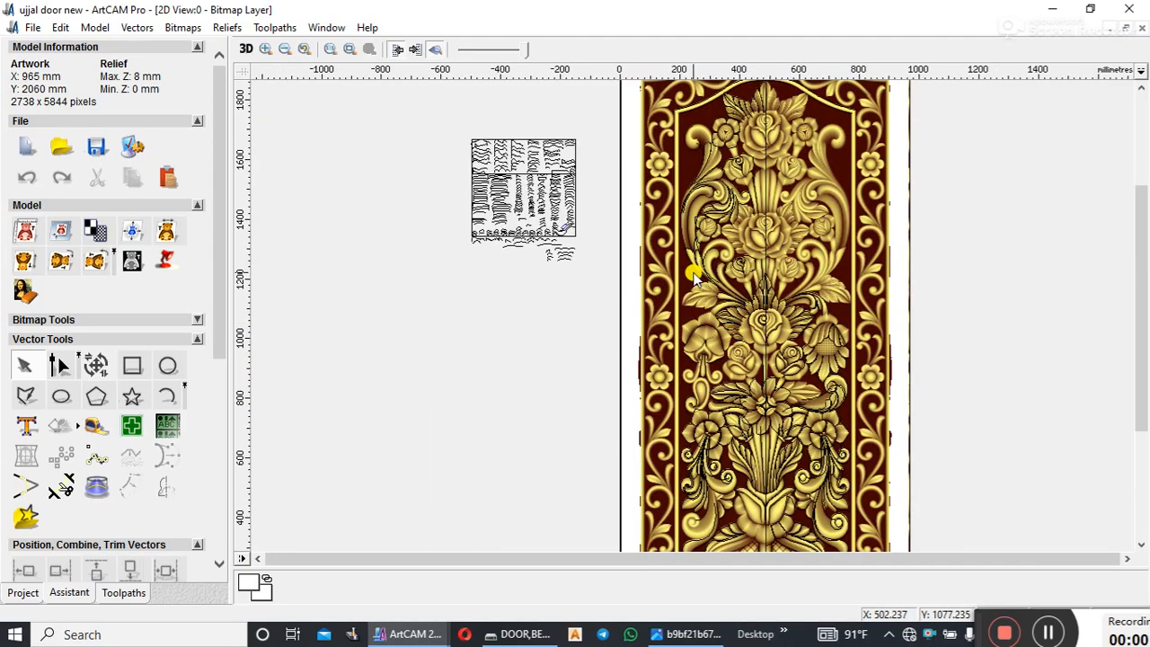
{"action": "scroll", "coordinate": [694, 261], "scroll_direction": "up", "scroll_amount": 5}
{"action": "scroll", "coordinate": [716, 294], "scroll_direction": "down", "scroll_amount": 3}
{"action": "scroll", "coordinate": [777, 305], "scroll_direction": "up", "scroll_amount": 3}
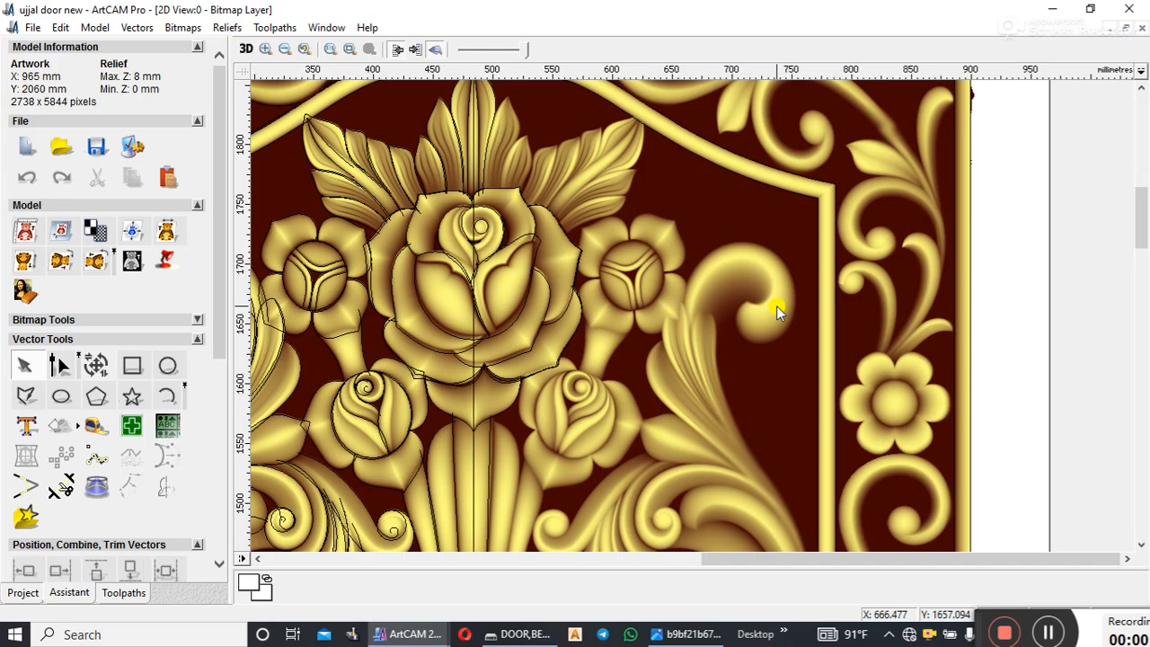
{"action": "scroll", "coordinate": [582, 310], "scroll_direction": "up", "scroll_amount": 1}
{"action": "scroll", "coordinate": [583, 315], "scroll_direction": "down", "scroll_amount": 3}
{"action": "scroll", "coordinate": [710, 395], "scroll_direction": "up", "scroll_amount": 4}
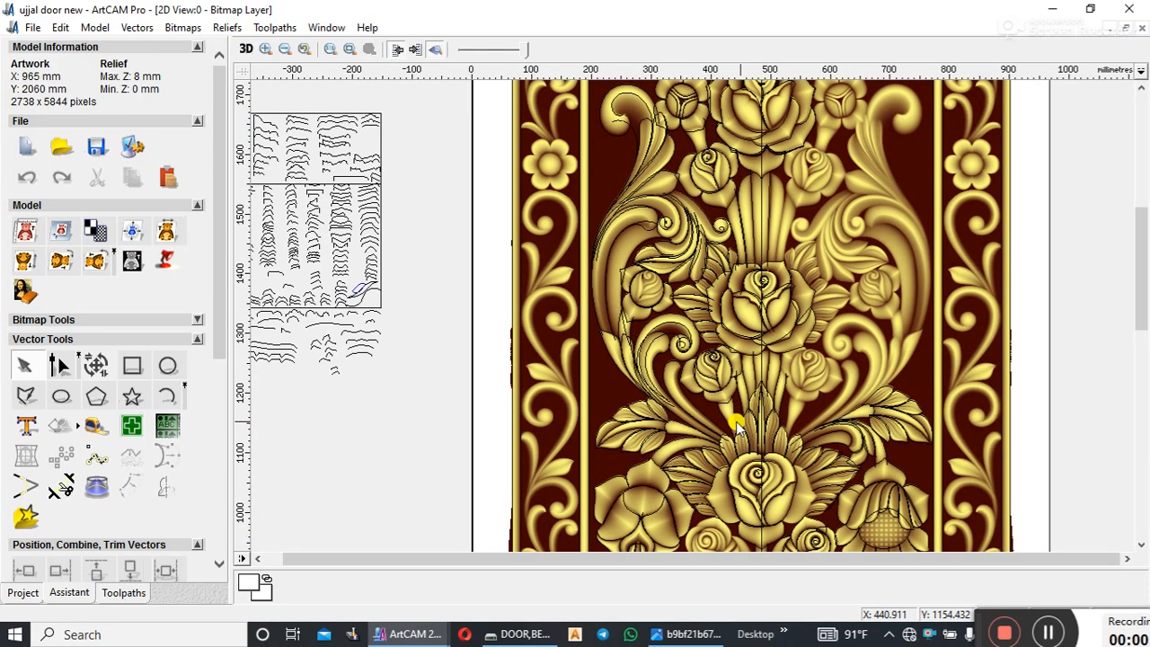
{"action": "scroll", "coordinate": [638, 261], "scroll_direction": "up", "scroll_amount": 2}
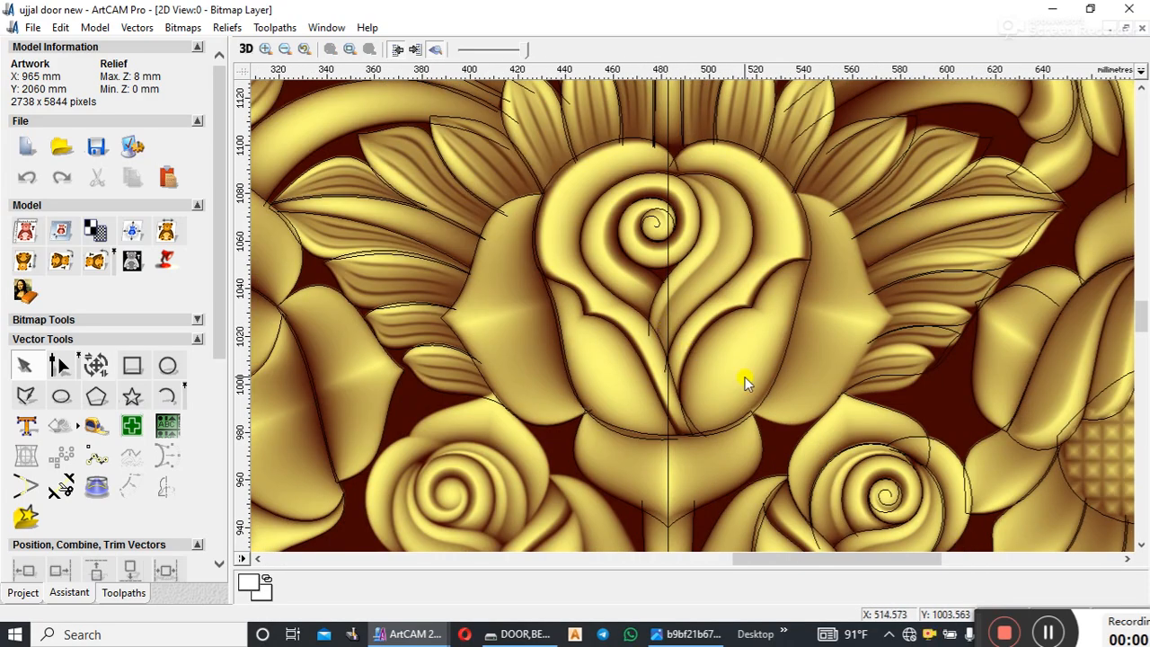
{"action": "scroll", "coordinate": [778, 212], "scroll_direction": "down", "scroll_amount": 3}
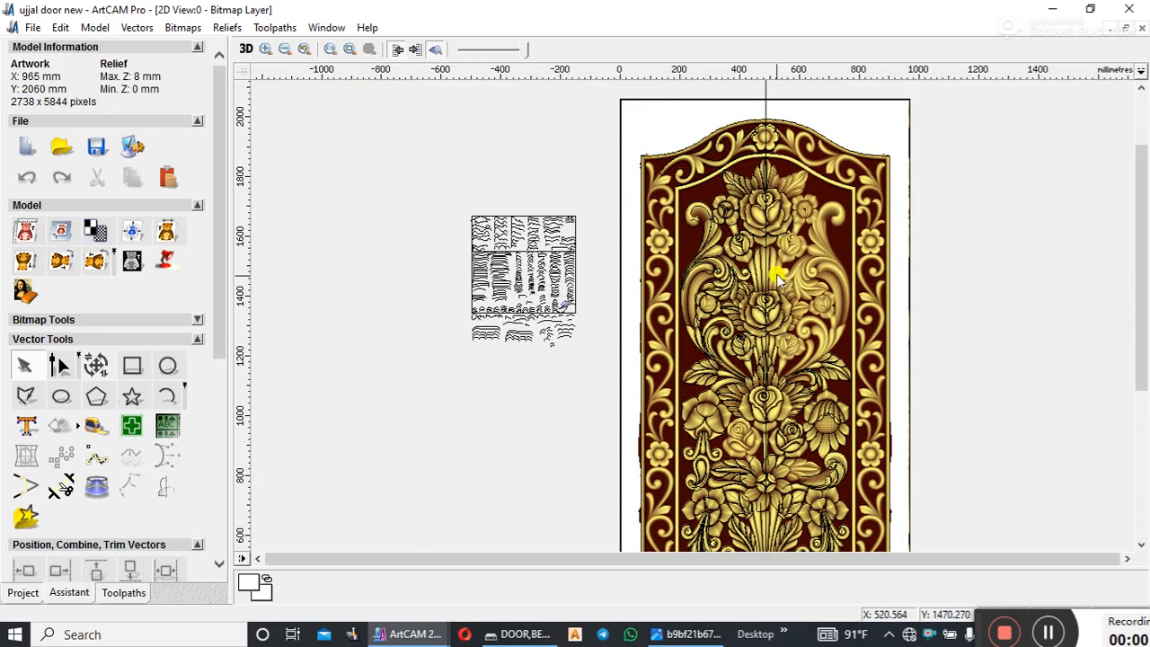
{"action": "scroll", "coordinate": [755, 323], "scroll_direction": "up", "scroll_amount": 3}
{"action": "scroll", "coordinate": [623, 159], "scroll_direction": "down", "scroll_amount": 4}
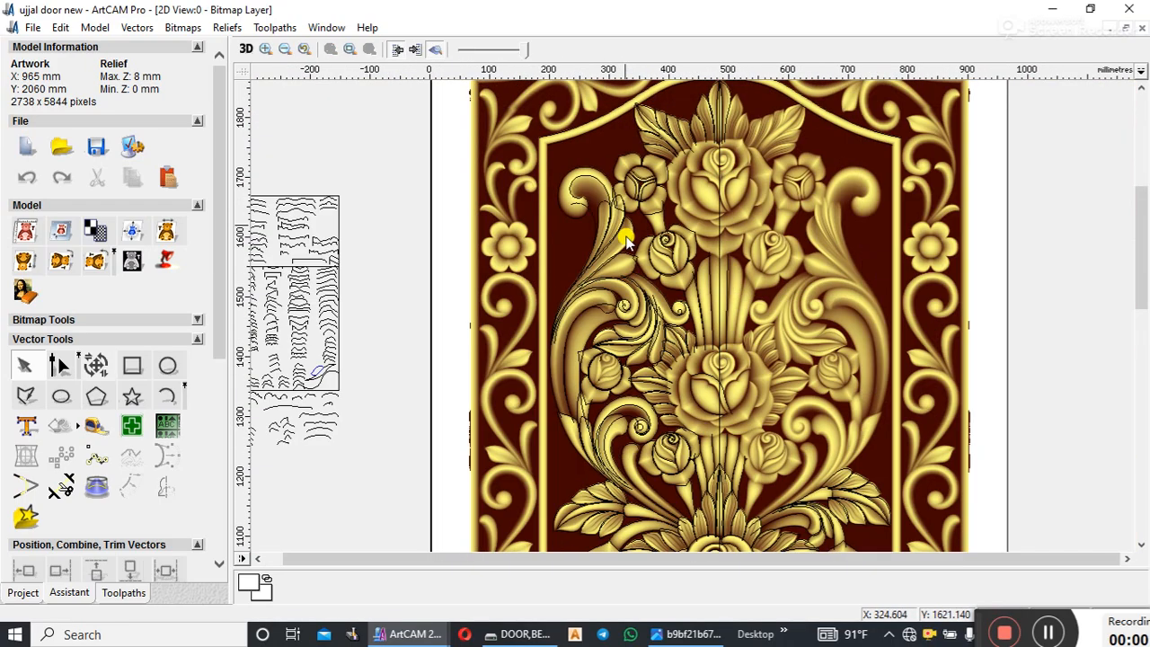
{"action": "scroll", "coordinate": [697, 377], "scroll_direction": "up", "scroll_amount": 3}
{"action": "scroll", "coordinate": [802, 293], "scroll_direction": "up", "scroll_amount": 2}
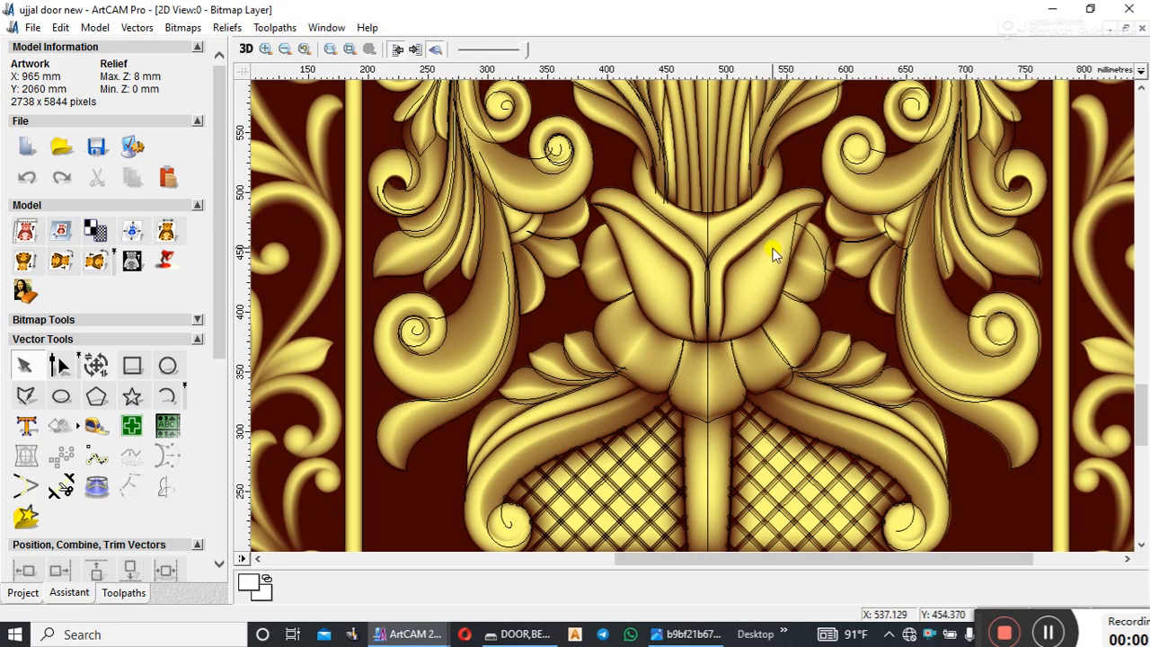
{"action": "scroll", "coordinate": [722, 224], "scroll_direction": "down", "scroll_amount": 3}
{"action": "scroll", "coordinate": [706, 187], "scroll_direction": "up", "scroll_amount": 3}
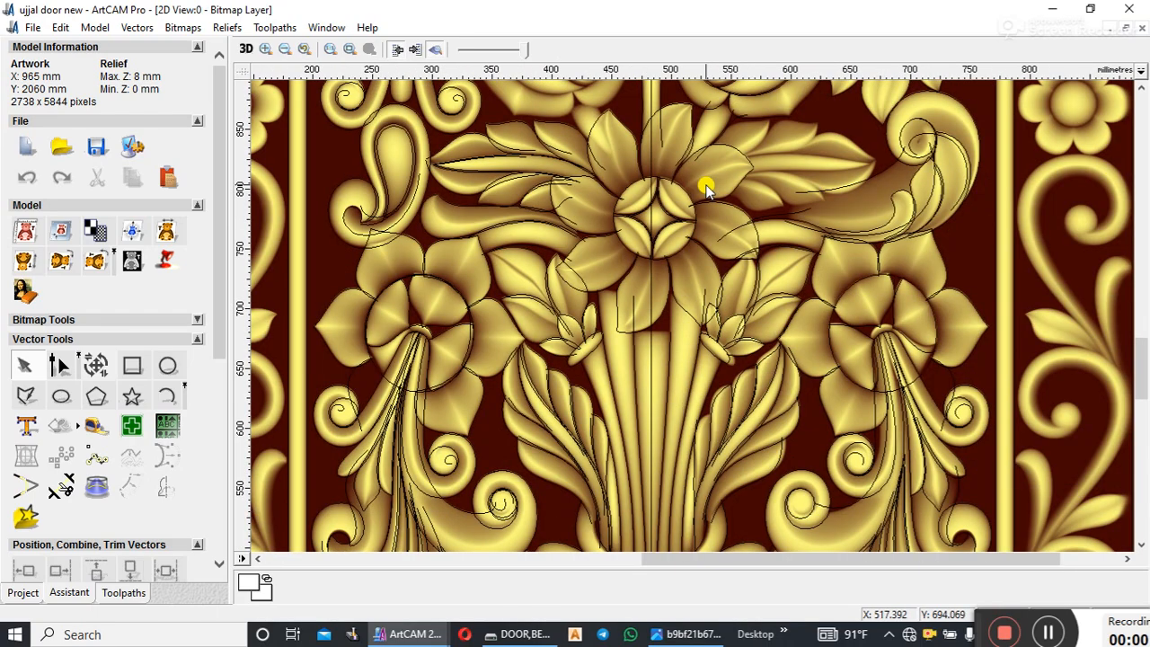
{"action": "scroll", "coordinate": [708, 186], "scroll_direction": "down", "scroll_amount": 3}
{"action": "scroll", "coordinate": [700, 223], "scroll_direction": "up", "scroll_amount": 3}
- Join the upper right and lower right outline curves of the central rose into one vector
{"action": "left_click", "coordinate": [690, 291]}
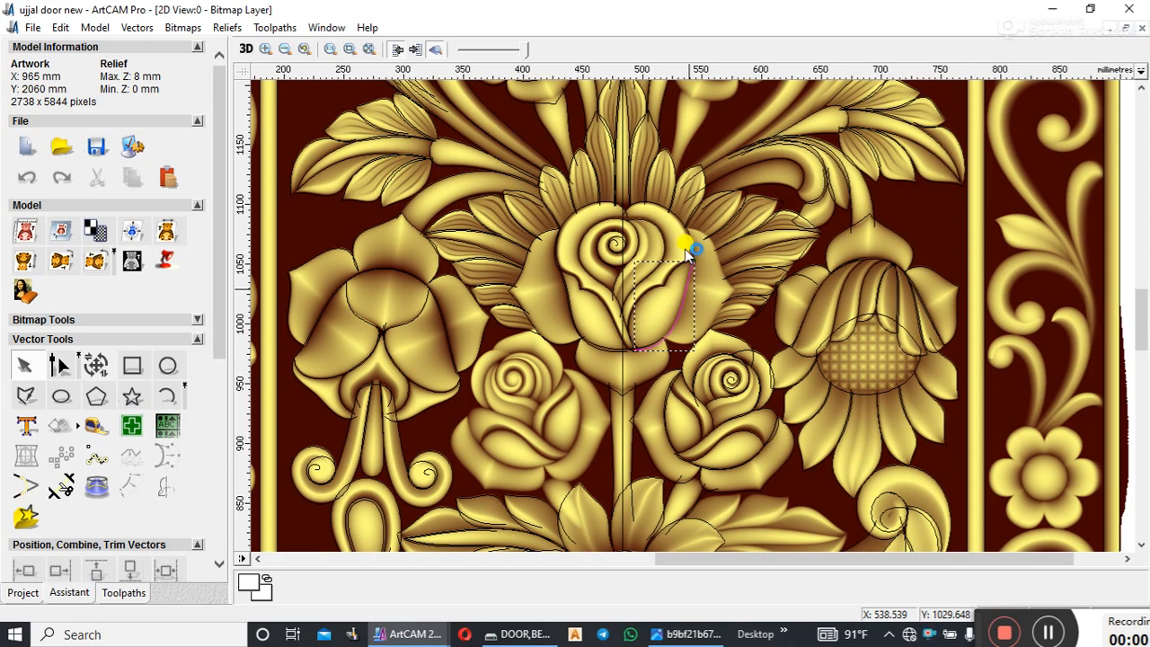
{"action": "scroll", "coordinate": [685, 249], "scroll_direction": "up", "scroll_amount": 2}
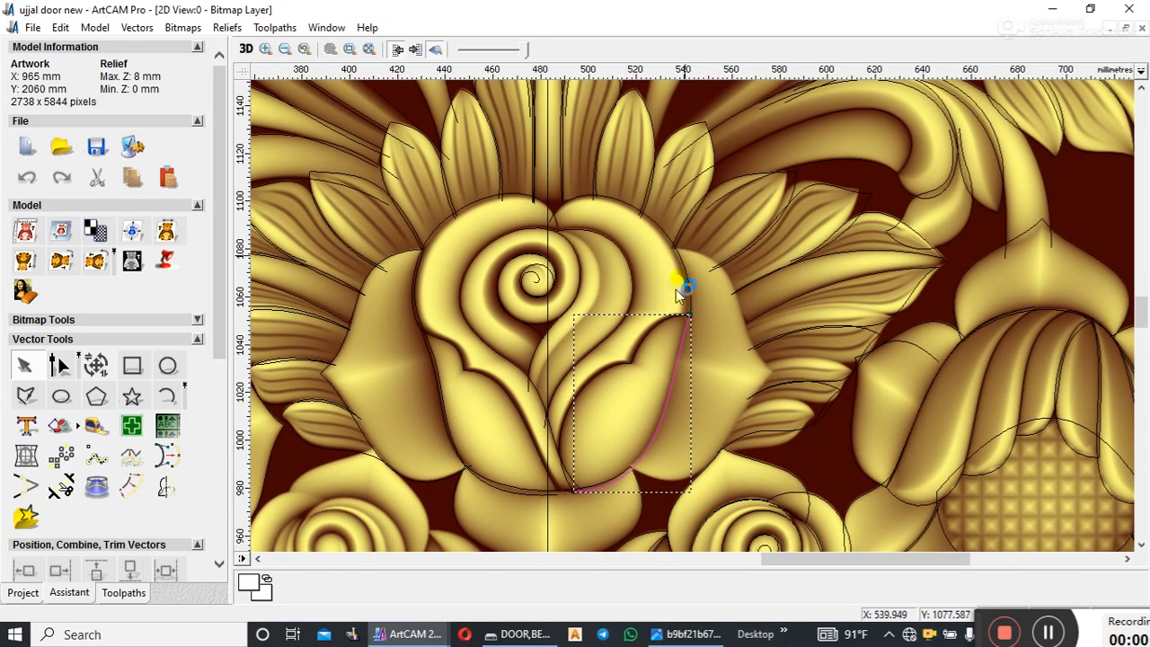
{"action": "left_click", "coordinate": [733, 287]}
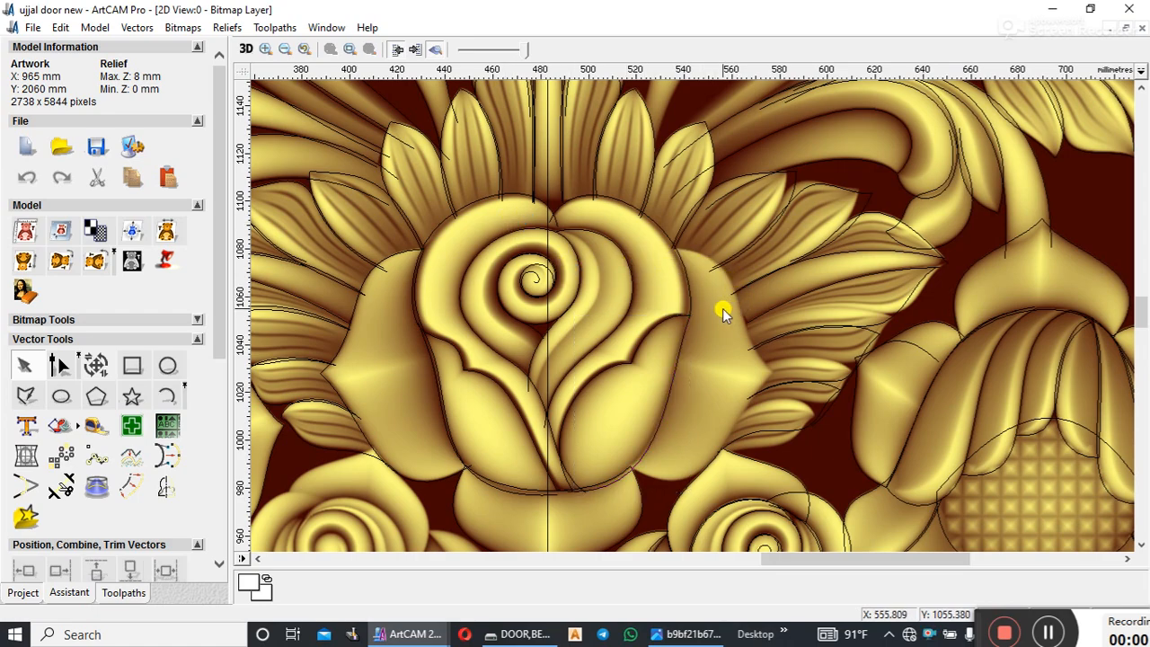
{"action": "left_click", "coordinate": [687, 305]}
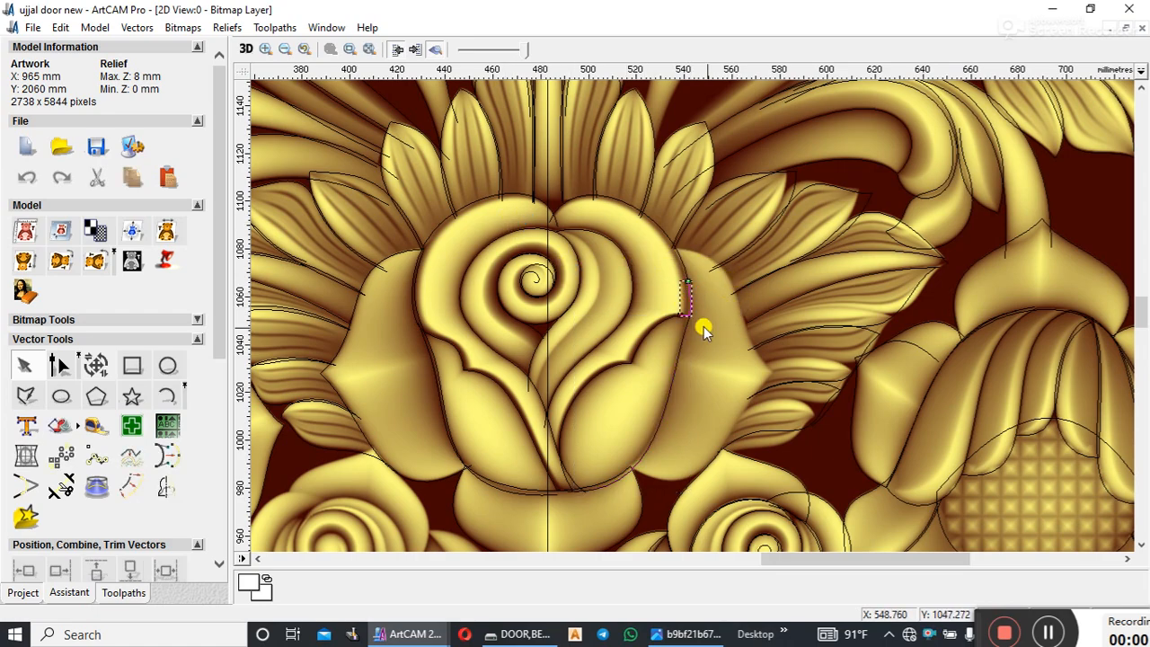
{"action": "left_click", "coordinate": [704, 327]}
{"action": "left_click", "coordinate": [686, 264]}
{"action": "left_click", "coordinate": [684, 339], "text": "shift"}
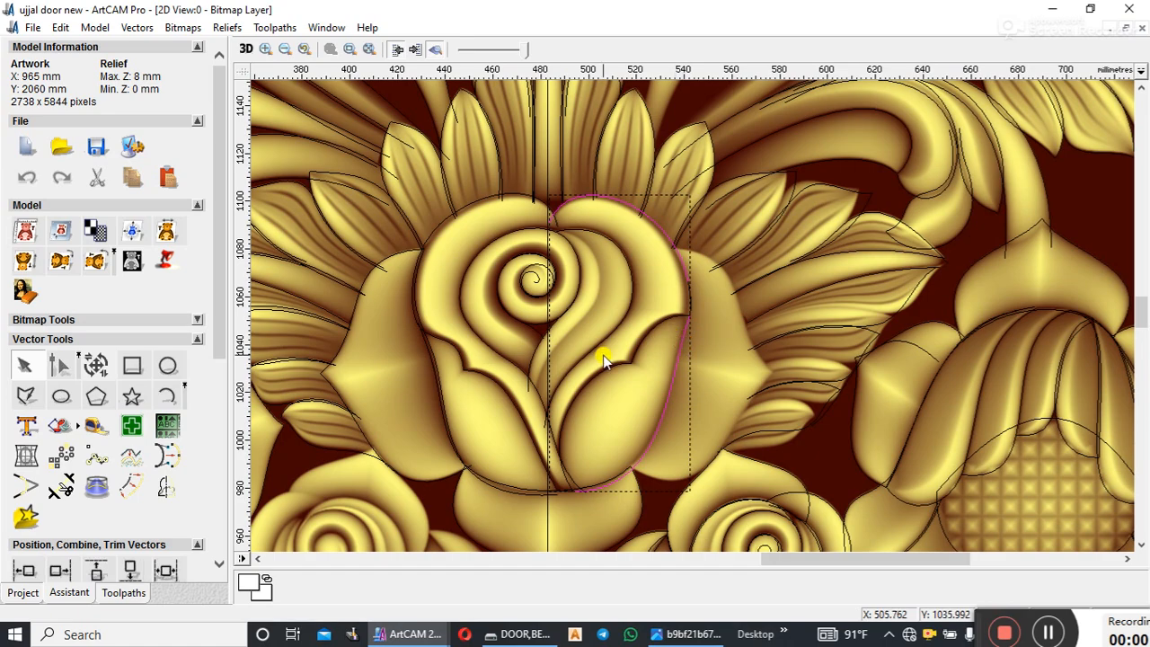
{"action": "left_click", "coordinate": [183, 126]}
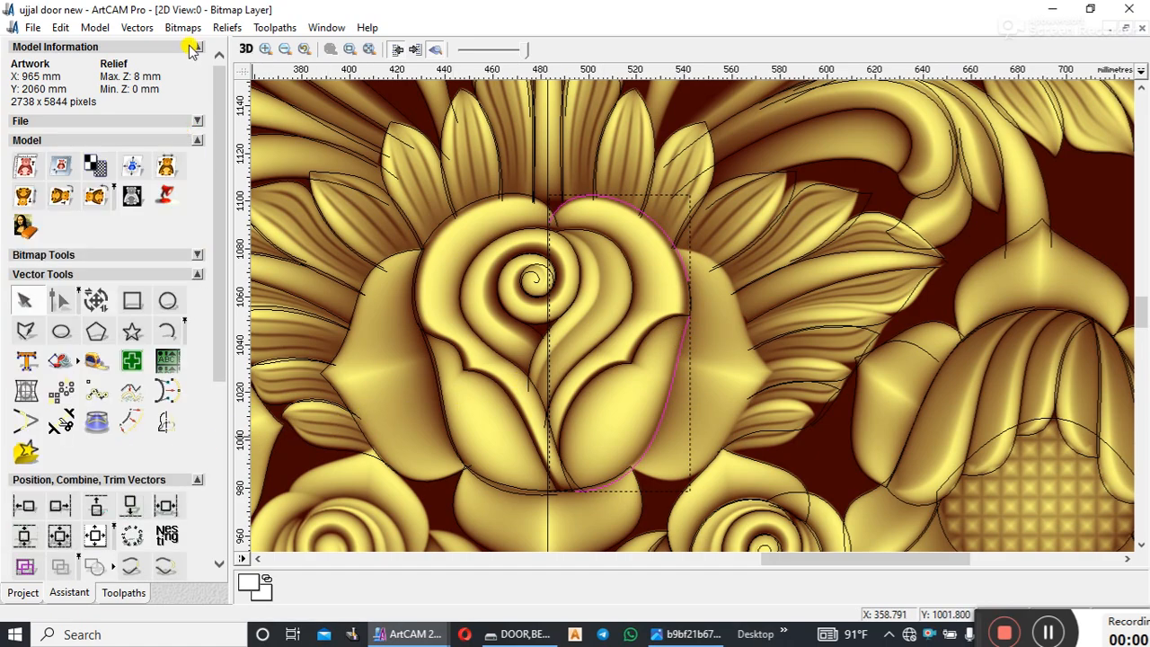
{"action": "left_click", "coordinate": [192, 46]}
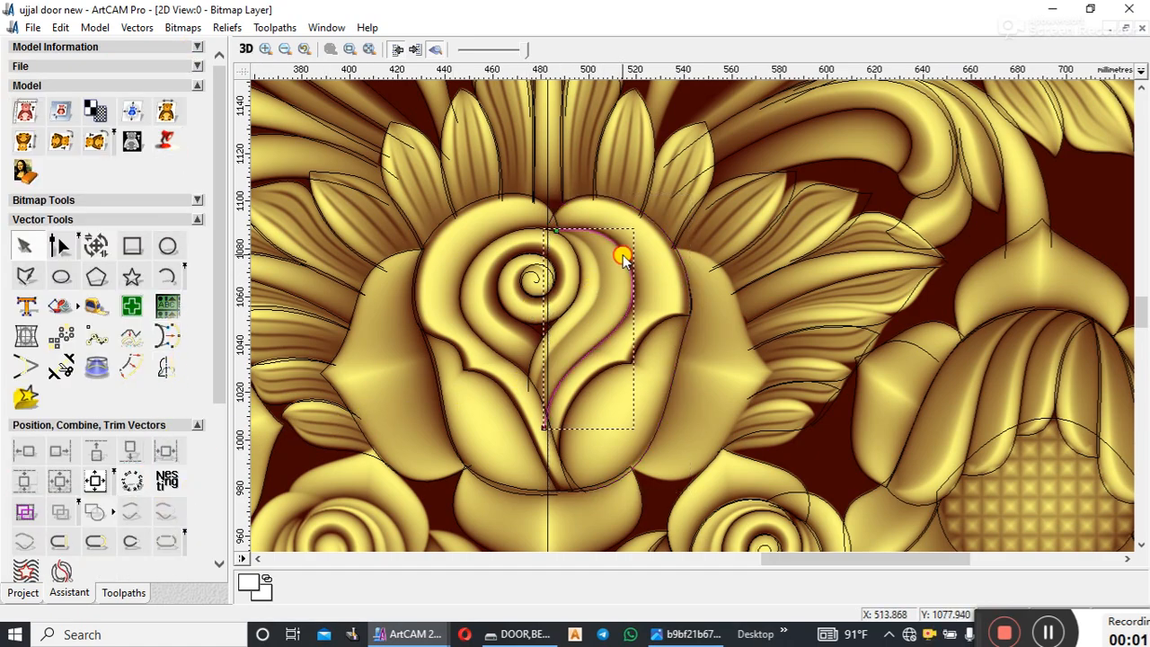
- Trim the overlapping curve ends at the notch between the central rose's two upper petals with the Trim Tool
{"action": "scroll", "coordinate": [617, 252], "scroll_direction": "up", "scroll_amount": 5}
{"action": "left_click", "coordinate": [958, 476]}
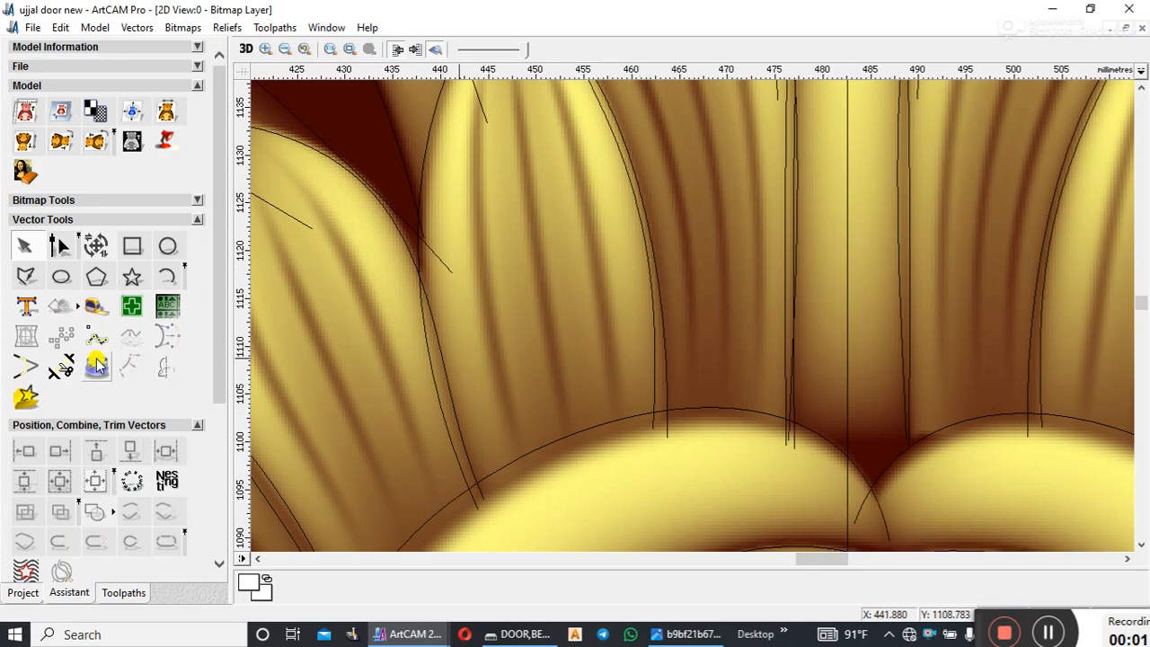
{"action": "left_click", "coordinate": [180, 88]}
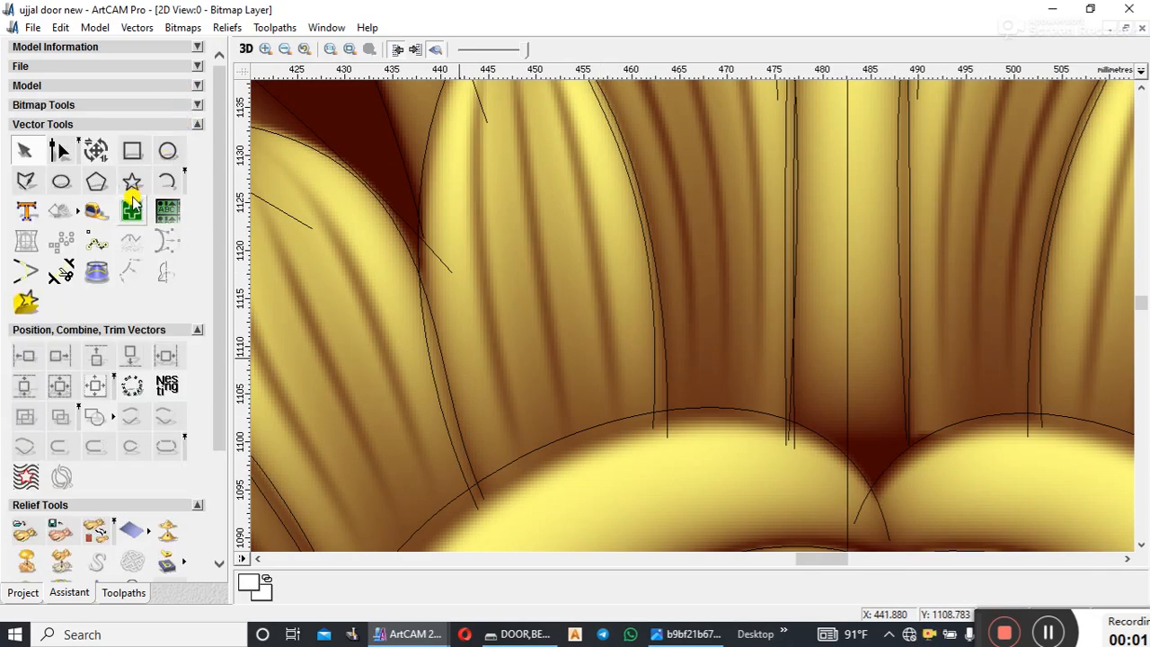
{"action": "left_click", "coordinate": [61, 261]}
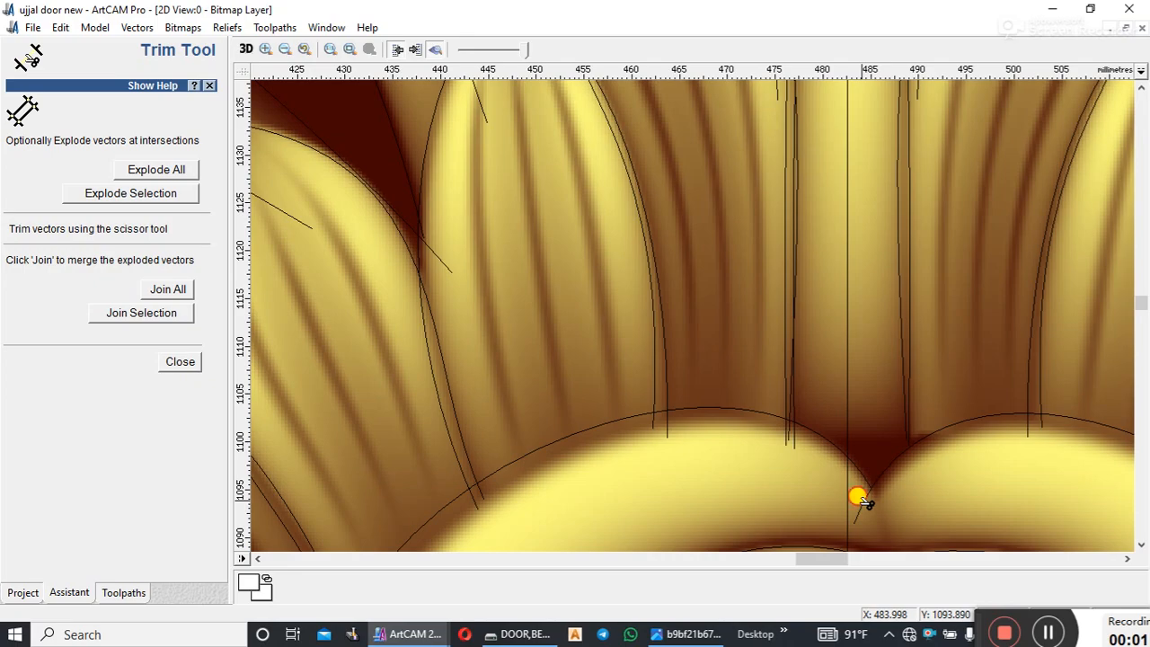
{"action": "scroll", "coordinate": [757, 377], "scroll_direction": "down", "scroll_amount": 5}
{"action": "left_click", "coordinate": [179, 361]}
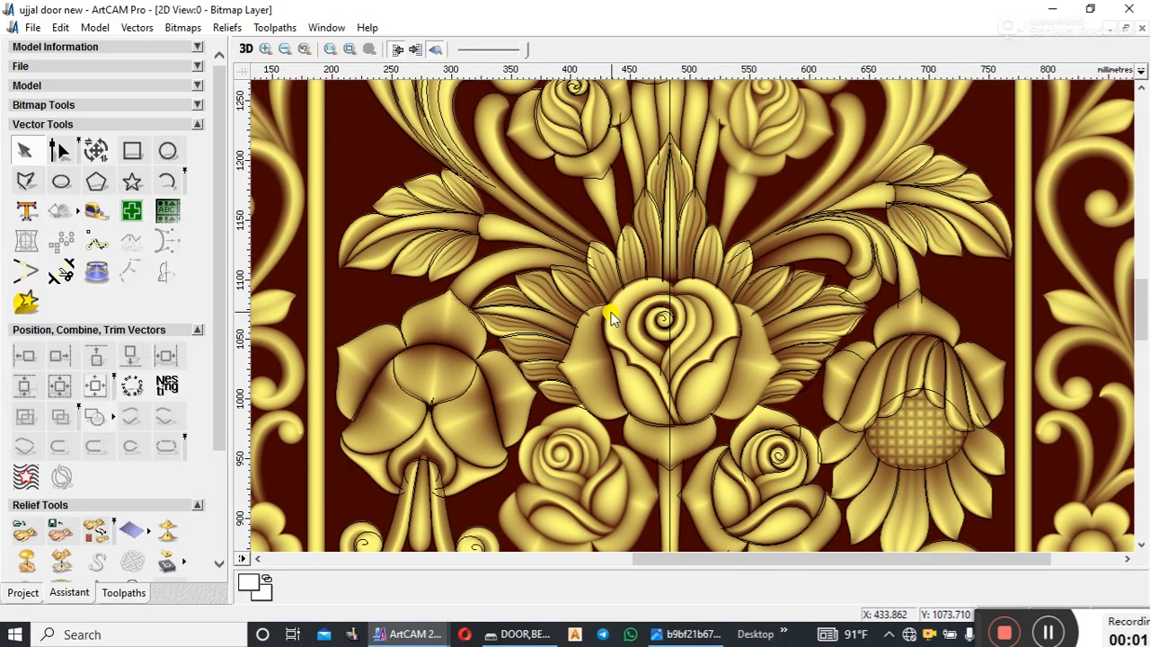
- Join the central rose's upper left outline to its right outline at the top notch
{"action": "scroll", "coordinate": [611, 311], "scroll_direction": "up", "scroll_amount": 2}
{"action": "left_click", "coordinate": [746, 249]}
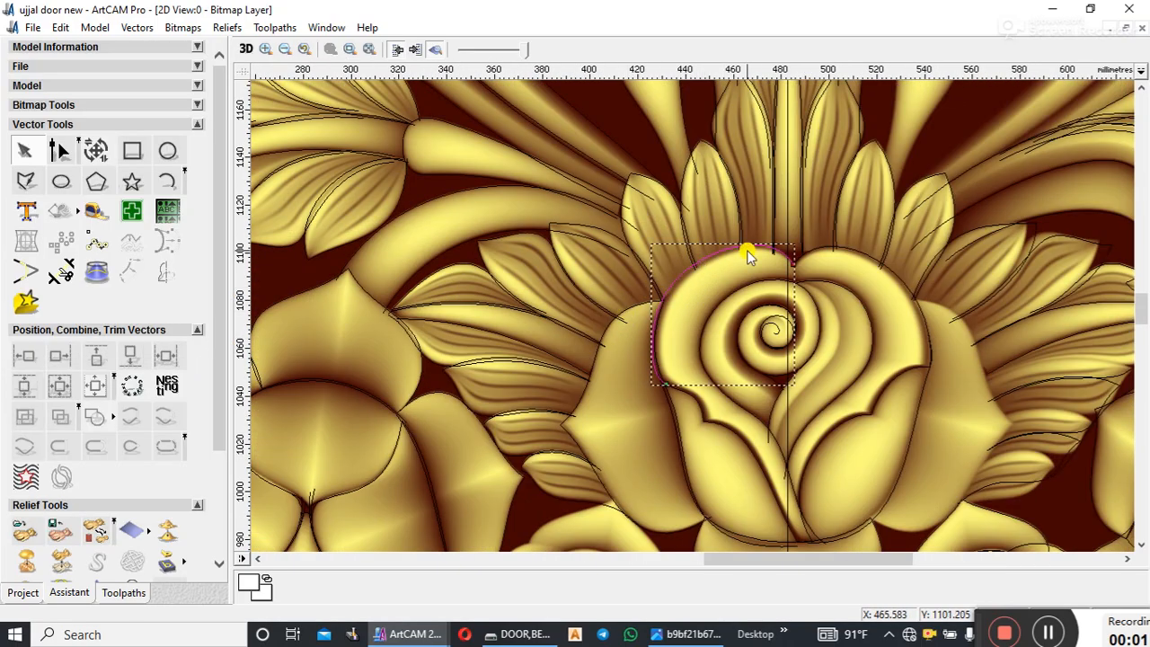
{"action": "left_click", "coordinate": [808, 258], "text": "shift"}
{"action": "left_click", "coordinate": [160, 422]}
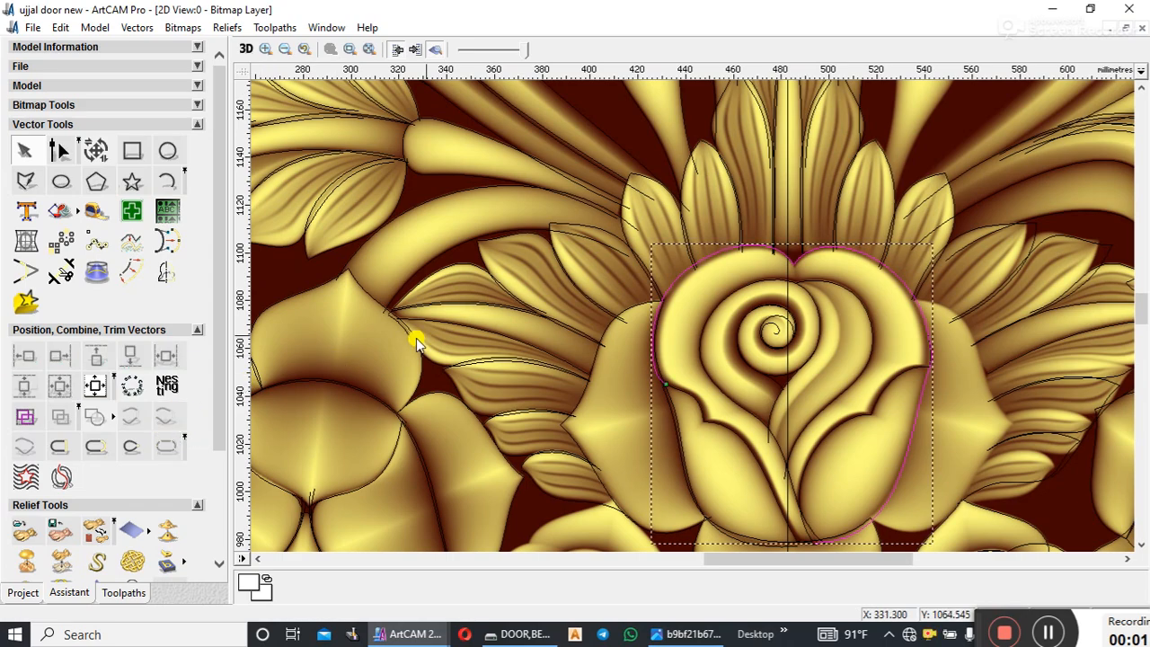
- Join the central rose's lower left outline curve to the end of its upper outline
{"action": "scroll", "coordinate": [662, 369], "scroll_direction": "up", "scroll_amount": 2}
{"action": "left_click", "coordinate": [620, 359]}
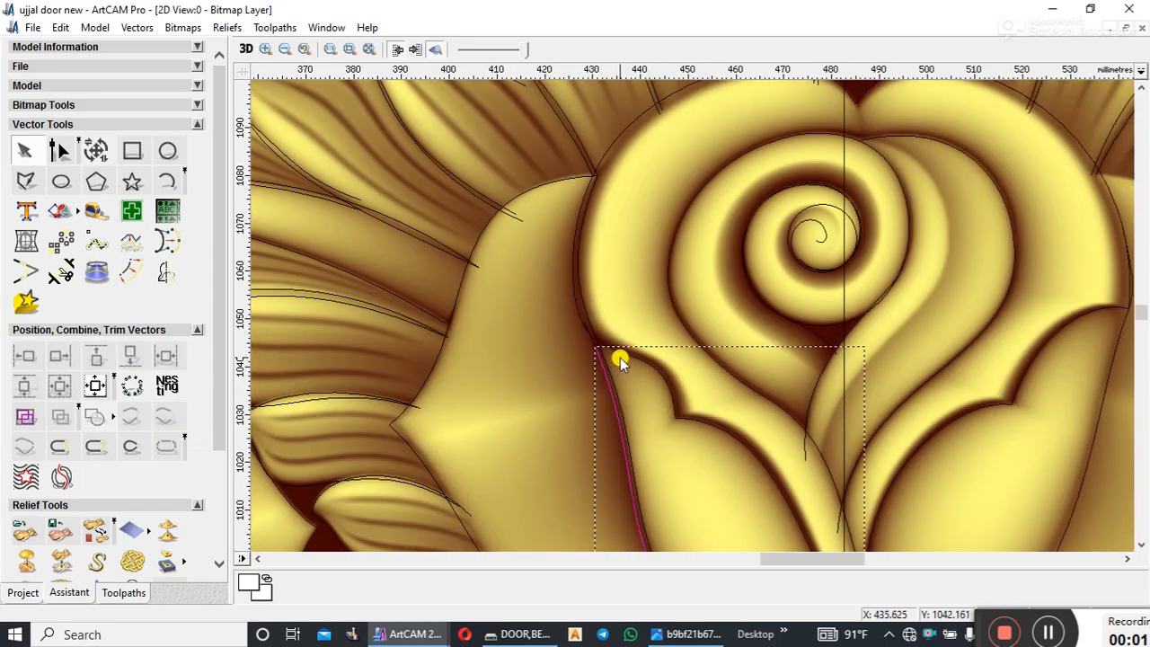
{"action": "left_click", "coordinate": [583, 310], "text": "shift"}
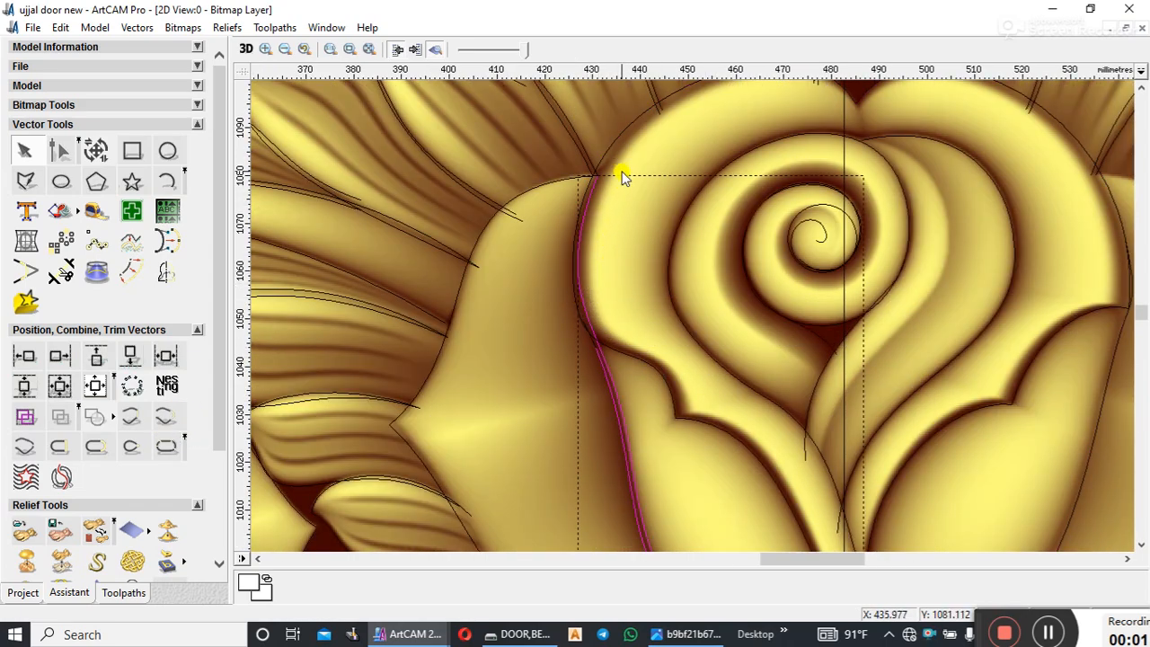
{"action": "left_click", "coordinate": [617, 142]}
{"action": "left_click", "coordinate": [608, 373]}
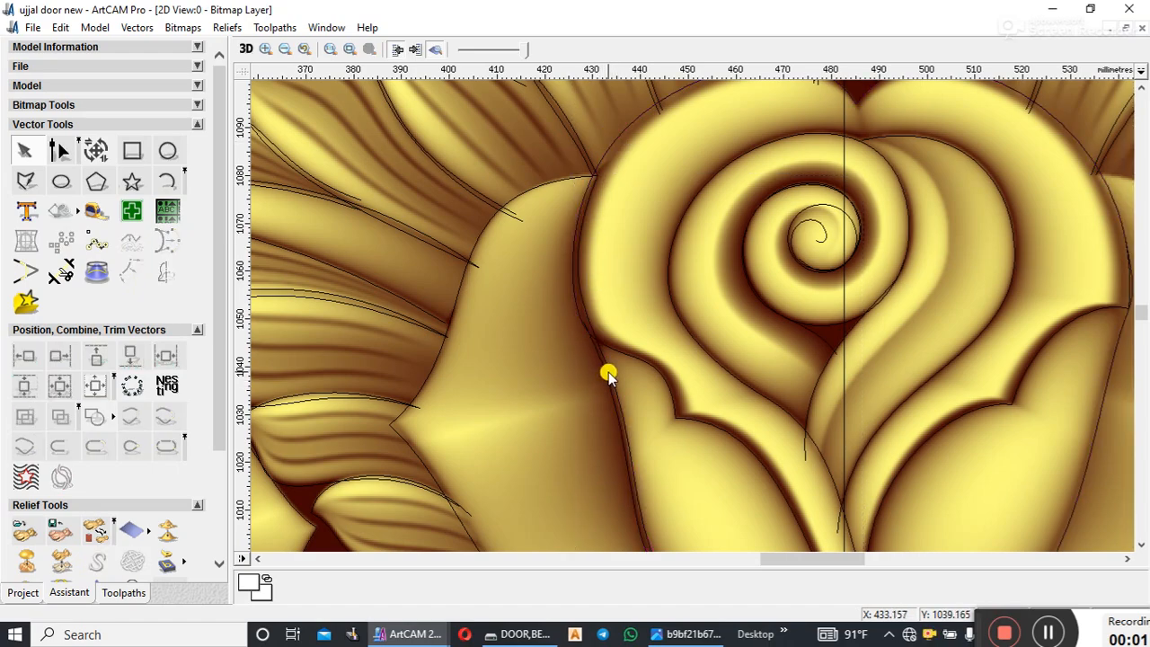
{"action": "left_click", "coordinate": [601, 364]}
{"action": "scroll", "coordinate": [619, 329], "scroll_direction": "up", "scroll_amount": 3}
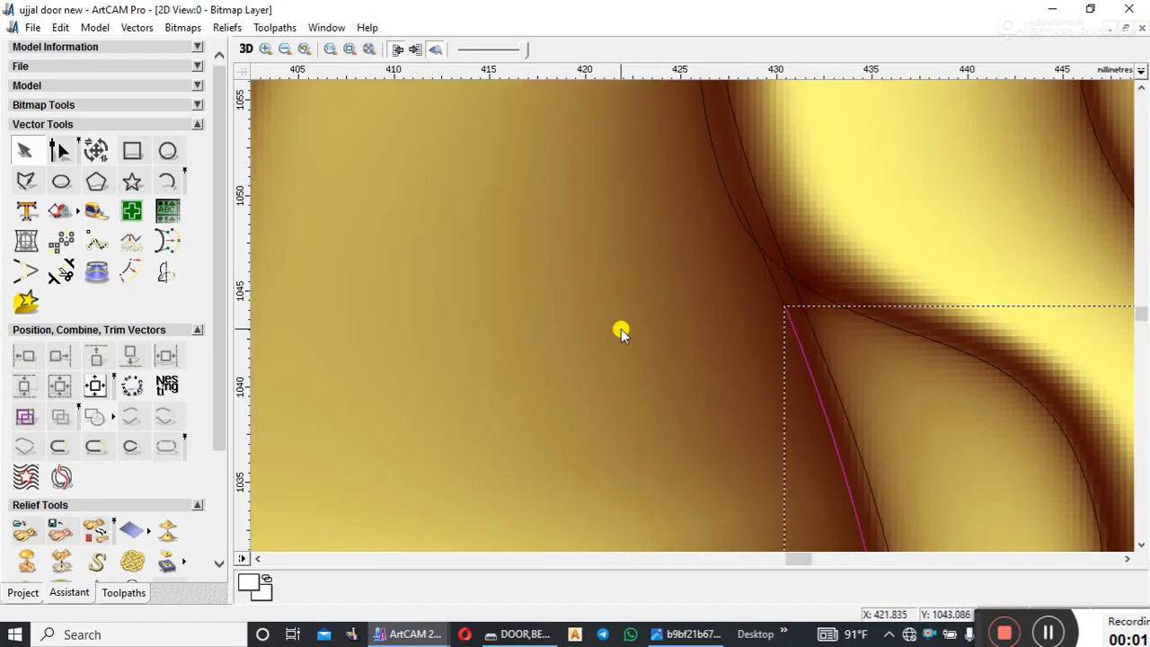
{"action": "scroll", "coordinate": [742, 255], "scroll_direction": "down", "scroll_amount": 1}
{"action": "scroll", "coordinate": [717, 260], "scroll_direction": "down", "scroll_amount": 1}
{"action": "left_click", "coordinate": [716, 155]}
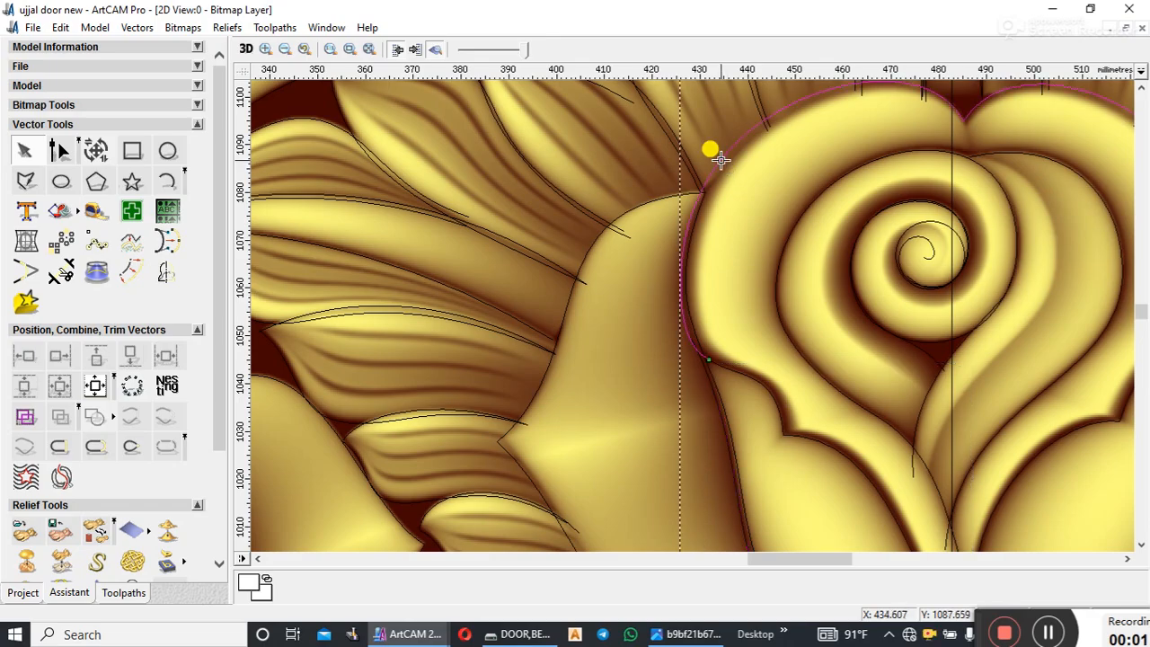
{"action": "scroll", "coordinate": [715, 325], "scroll_direction": "up", "scroll_amount": 1}
{"action": "left_click", "coordinate": [689, 438], "text": "shift"}
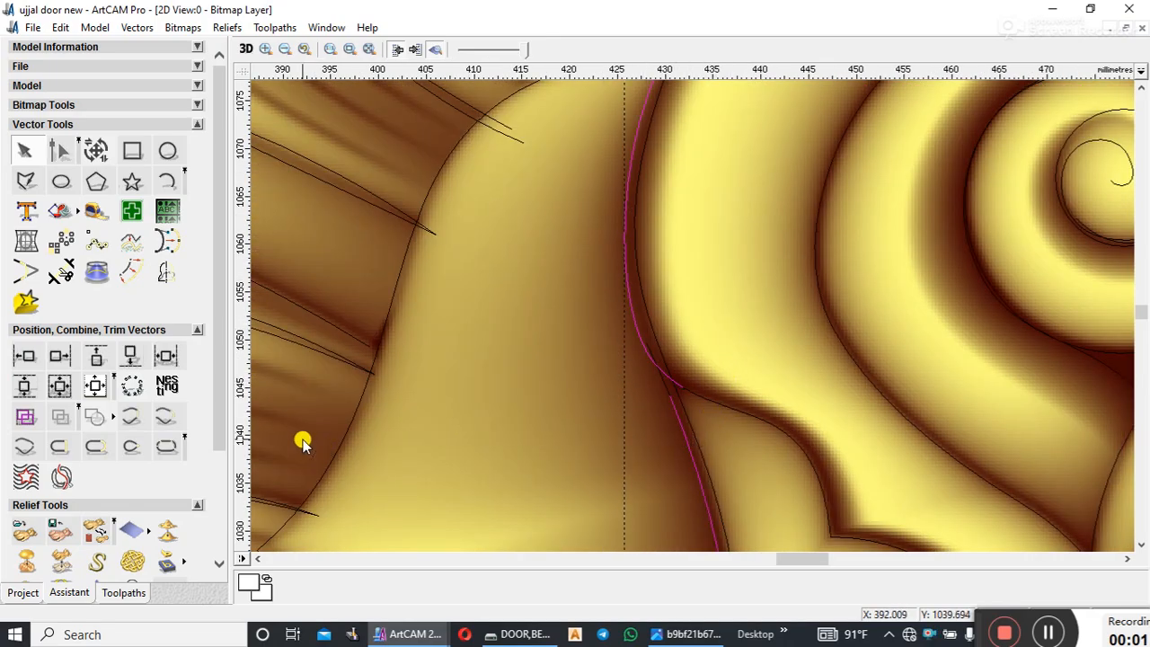
- Move the end nodes of the rose outline toward each other at the petal base and reshape the bottom curve
{"action": "scroll", "coordinate": [706, 308], "scroll_direction": "down", "scroll_amount": 2}
{"action": "scroll", "coordinate": [725, 316], "scroll_direction": "up", "scroll_amount": 3}
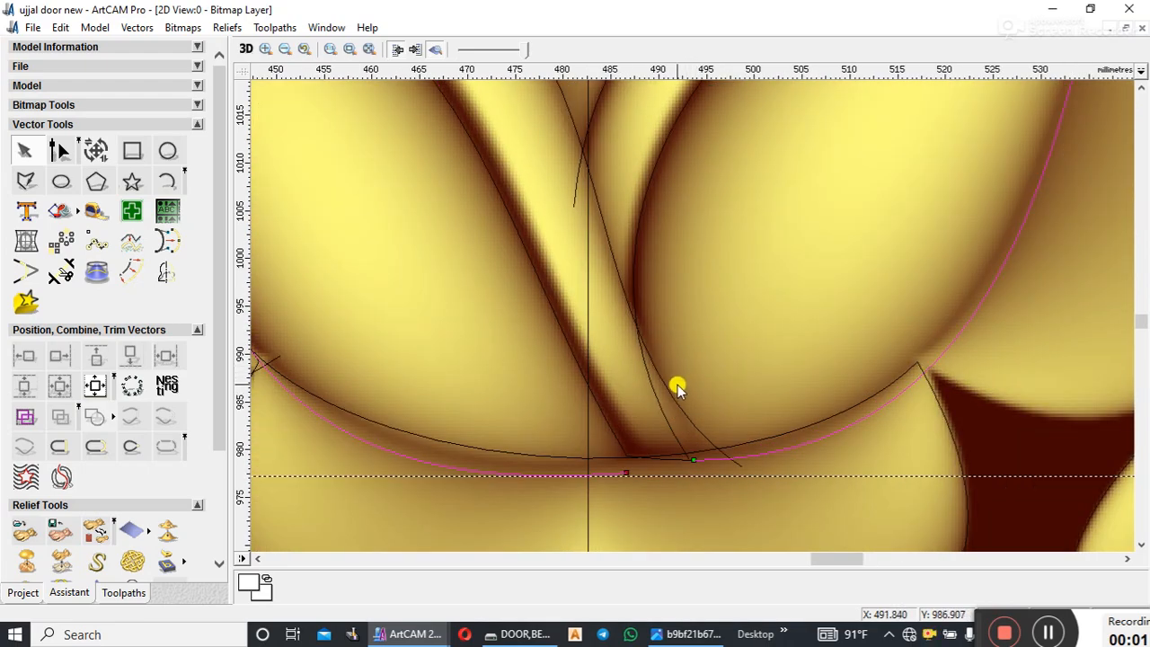
{"action": "left_click", "coordinate": [617, 411]}
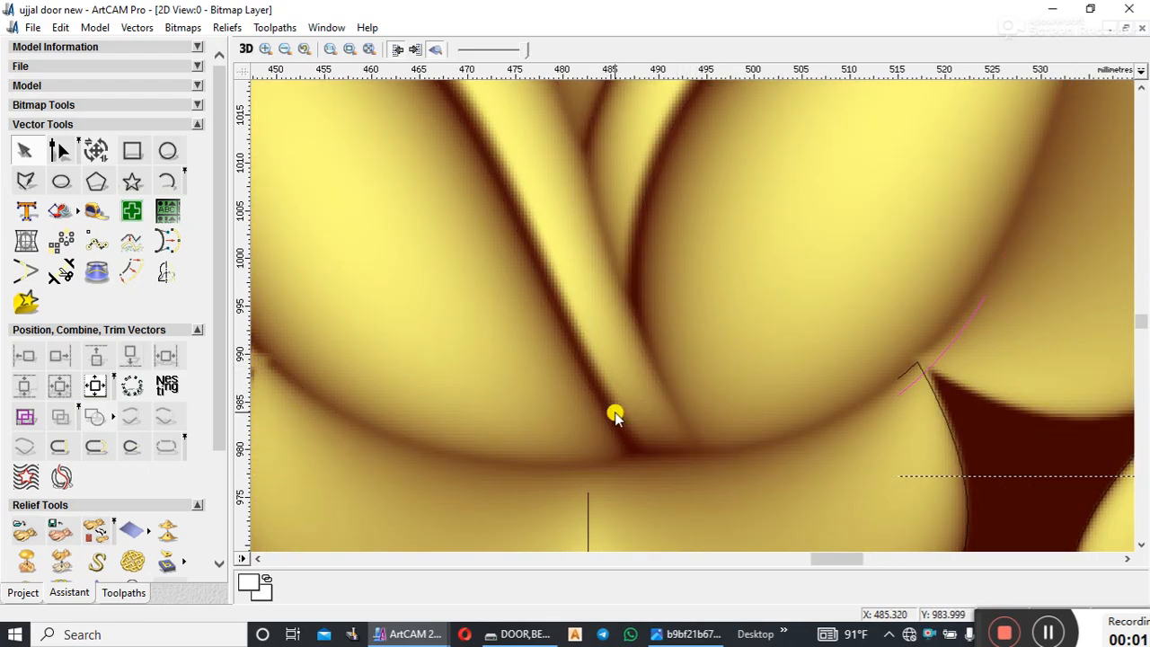
{"action": "left_click", "coordinate": [616, 472]}
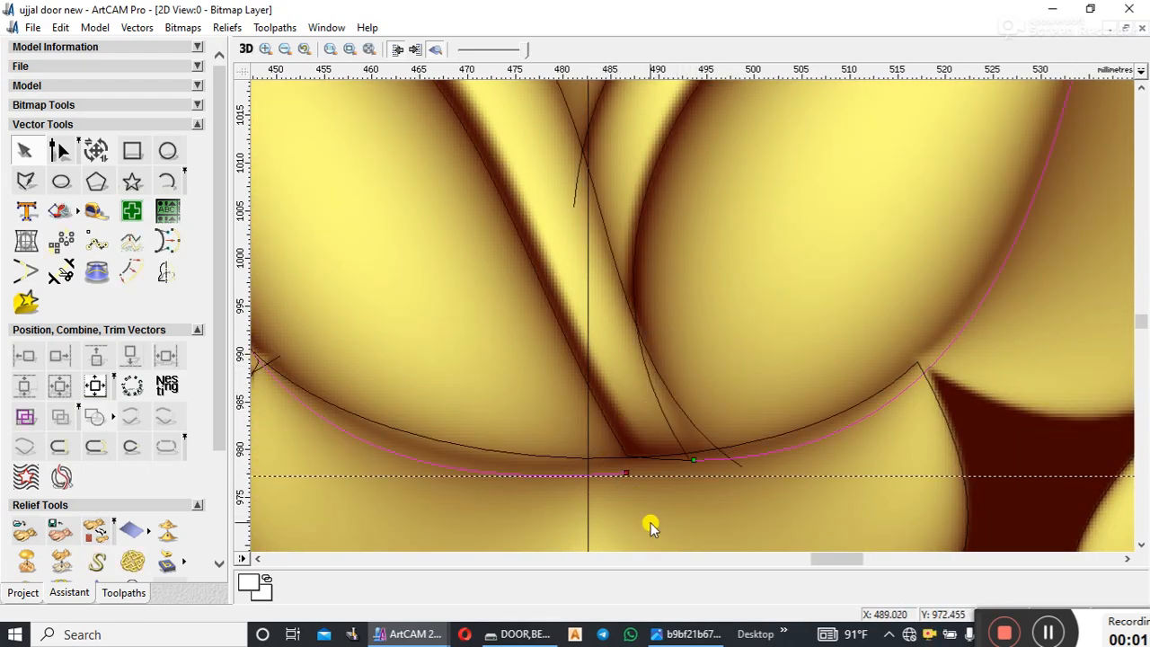
{"action": "key", "text": "n"}
{"action": "left_click_drag", "start_coordinate": [634, 469], "coordinate": [677, 456]}
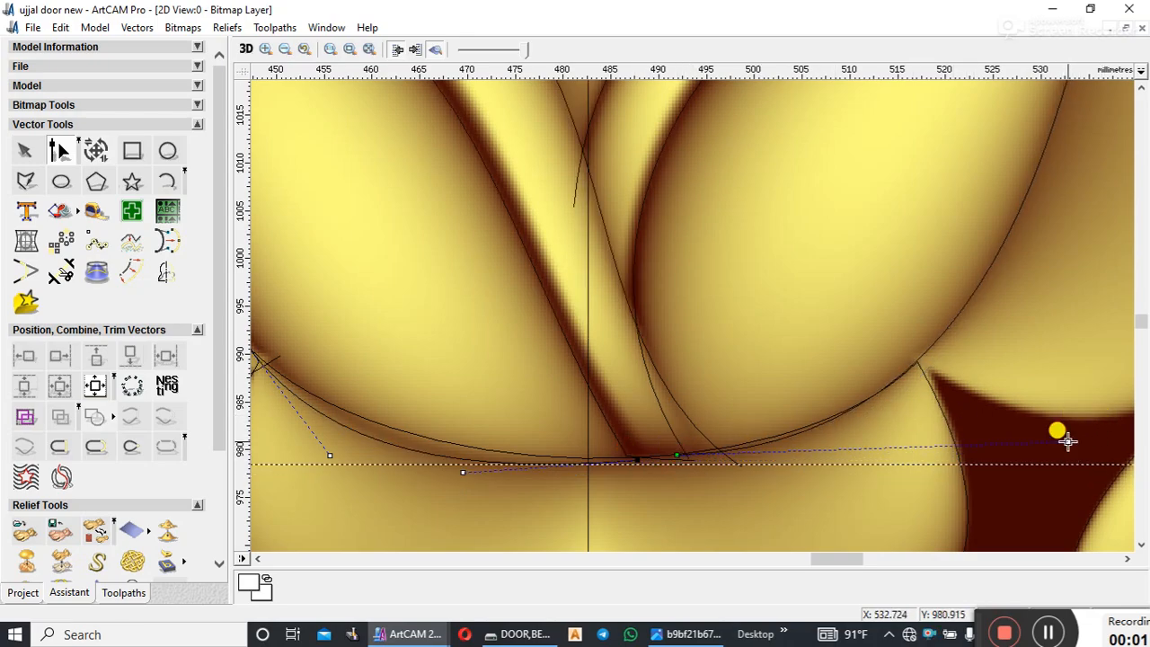
{"action": "key", "text": "n"}
{"action": "scroll", "coordinate": [698, 240], "scroll_direction": "down", "scroll_amount": 5}
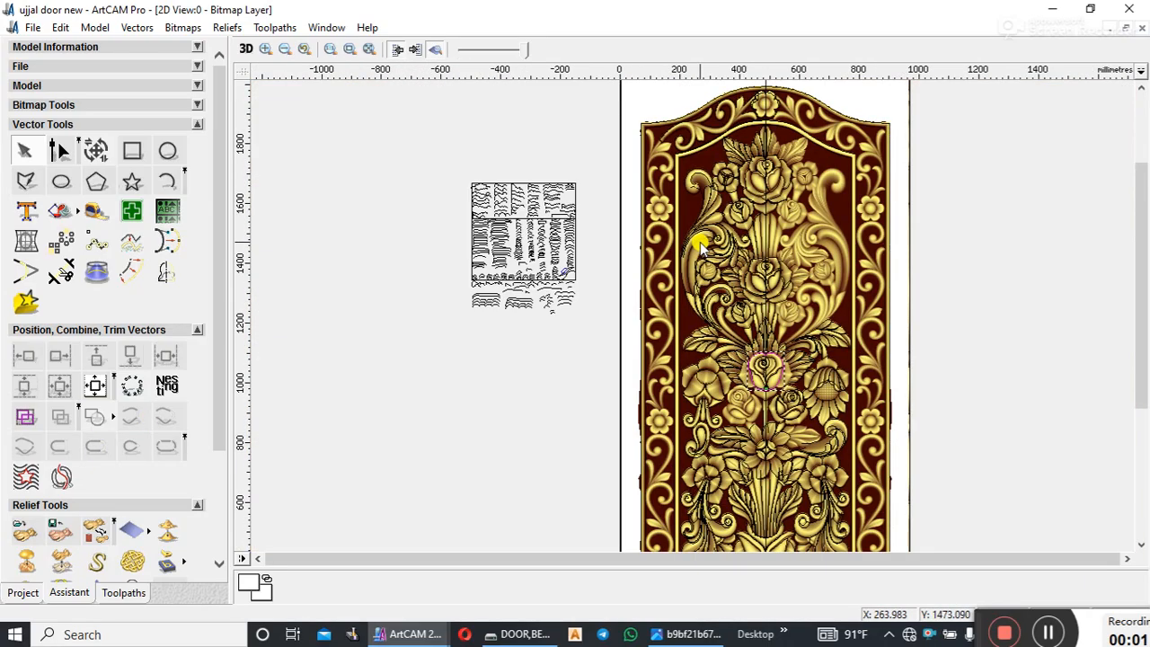
{"action": "scroll", "coordinate": [745, 334], "scroll_direction": "up", "scroll_amount": 2}
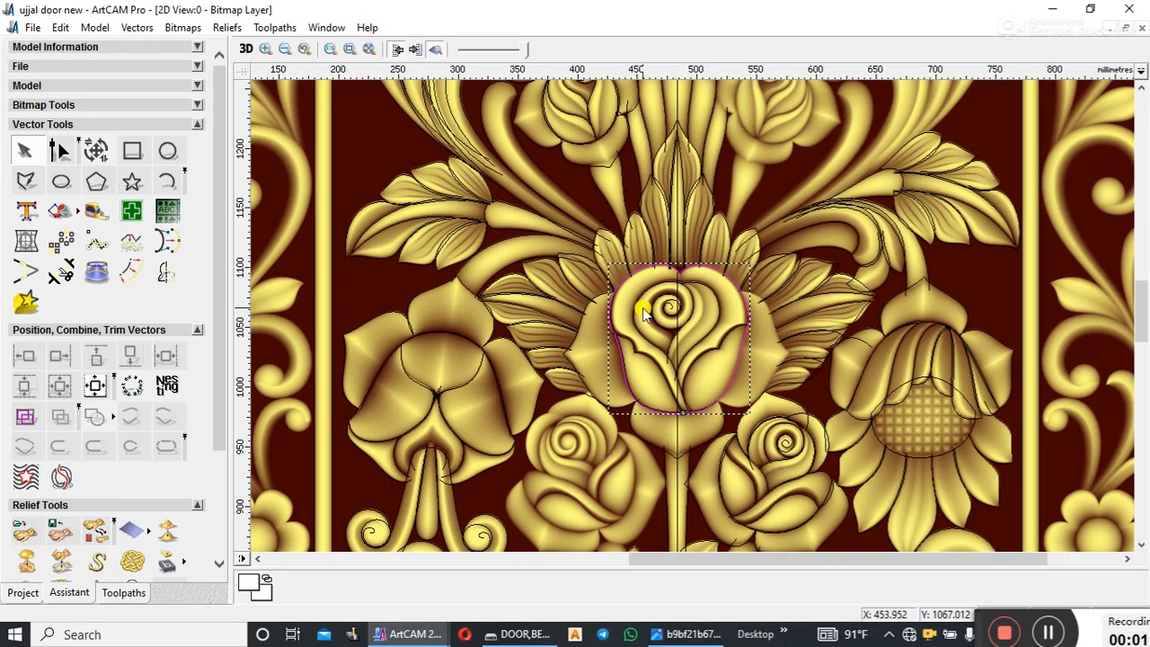
- Trim the overlapping curve end where the central rose's left outer petal meets the sepal below it, using the Trim Tool
{"action": "scroll", "coordinate": [664, 329], "scroll_direction": "up", "scroll_amount": 1}
{"action": "scroll", "coordinate": [664, 332], "scroll_direction": "down", "scroll_amount": 2}
{"action": "scroll", "coordinate": [683, 334], "scroll_direction": "up", "scroll_amount": 2}
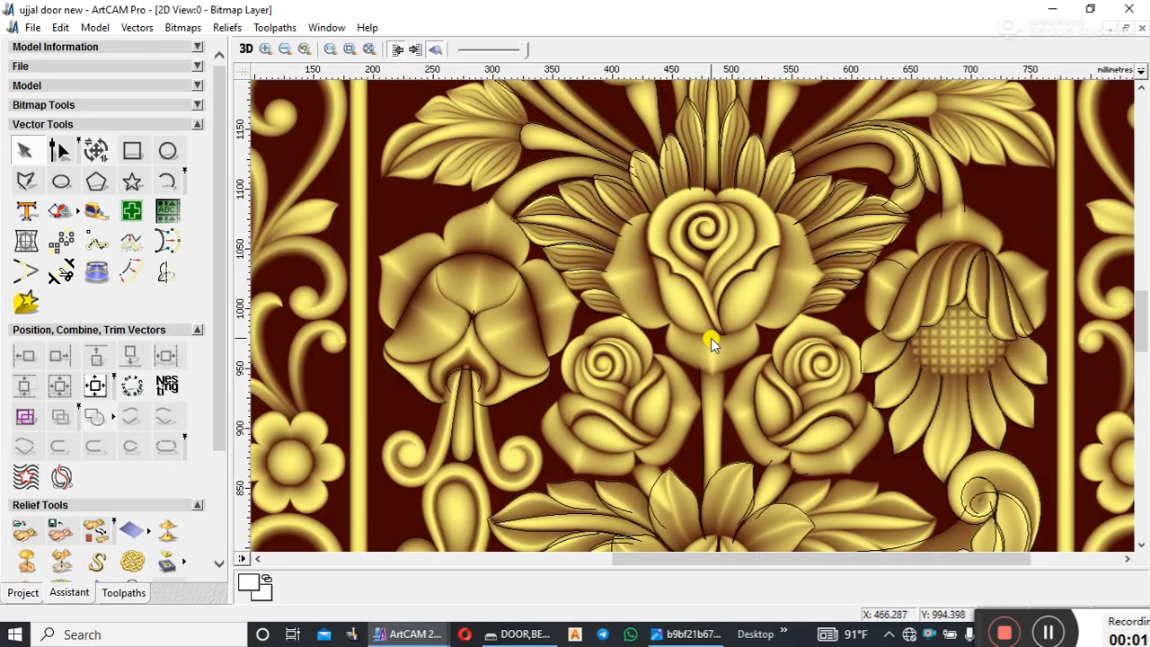
{"action": "scroll", "coordinate": [719, 275], "scroll_direction": "up", "scroll_amount": 3}
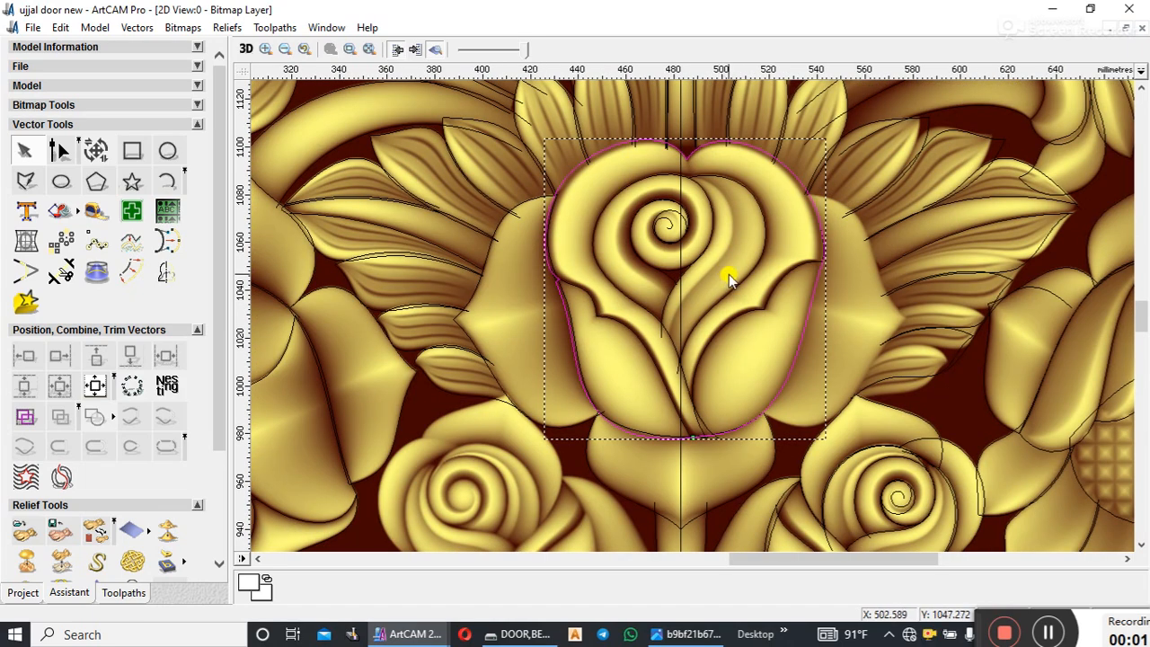
{"action": "left_click", "coordinate": [729, 274]}
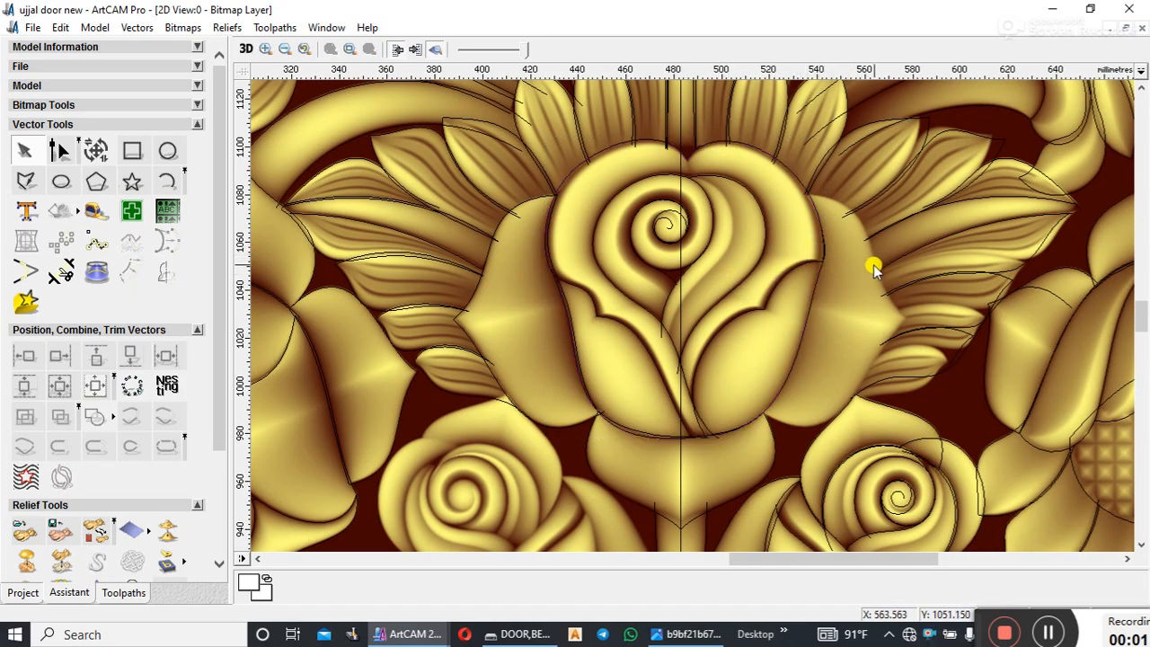
{"action": "left_click", "coordinate": [472, 305]}
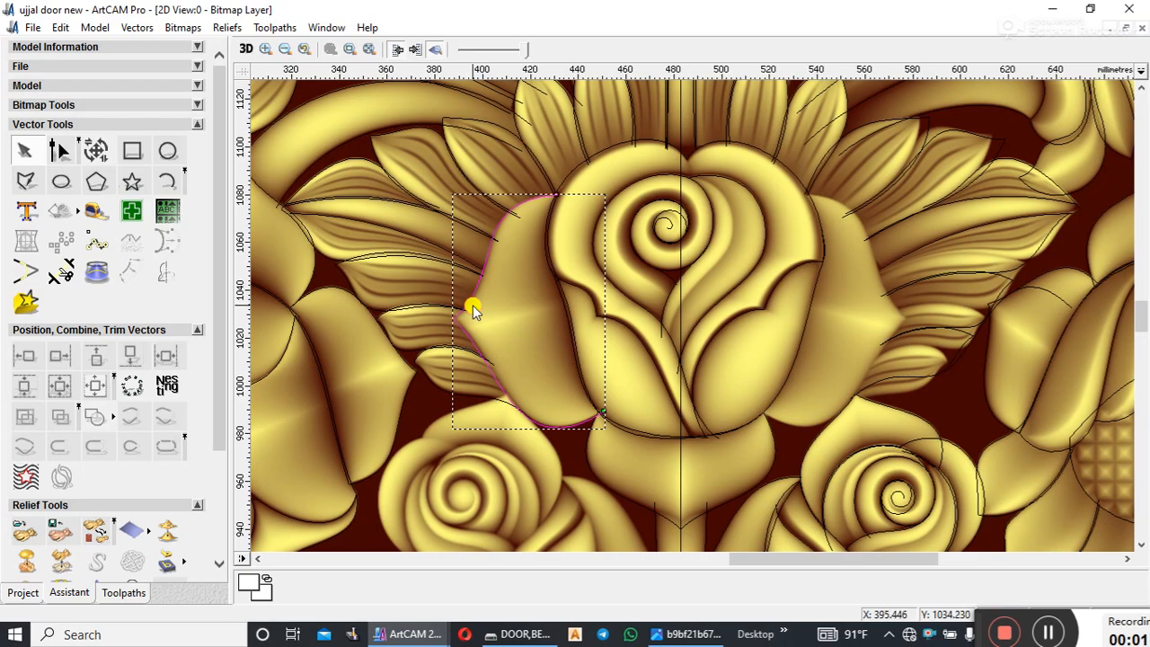
{"action": "left_click", "coordinate": [590, 450]}
{"action": "scroll", "coordinate": [619, 347], "scroll_direction": "up", "scroll_amount": 1}
{"action": "scroll", "coordinate": [651, 399], "scroll_direction": "up", "scroll_amount": 1}
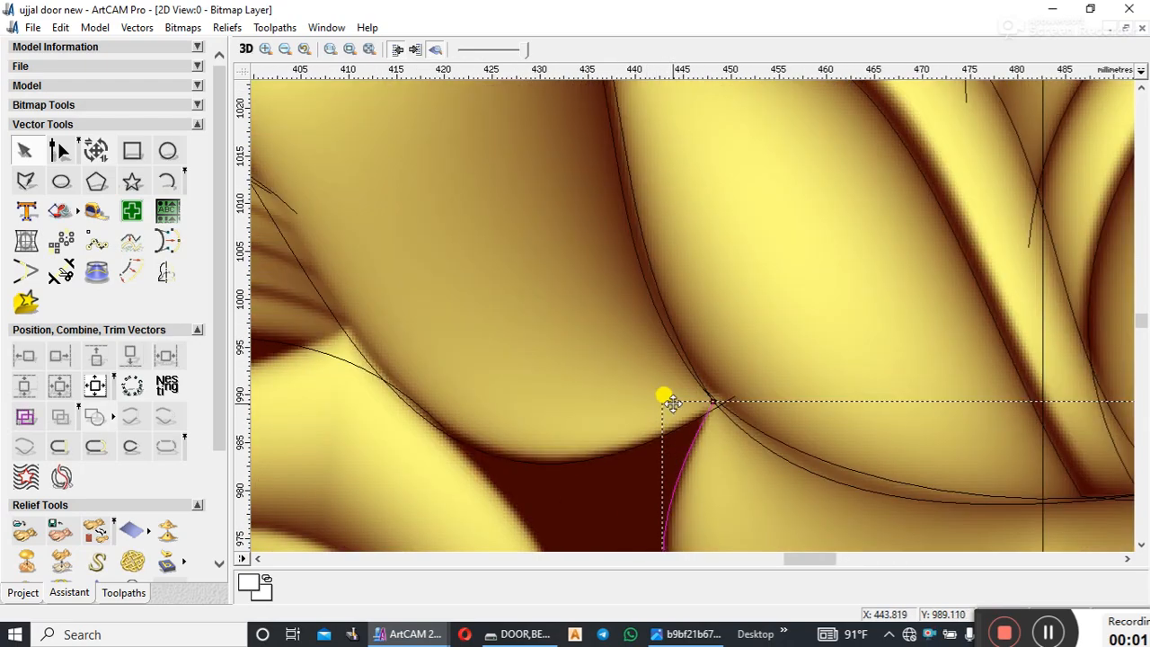
{"action": "scroll", "coordinate": [683, 343], "scroll_direction": "down", "scroll_amount": 4}
{"action": "scroll", "coordinate": [701, 282], "scroll_direction": "up", "scroll_amount": 5}
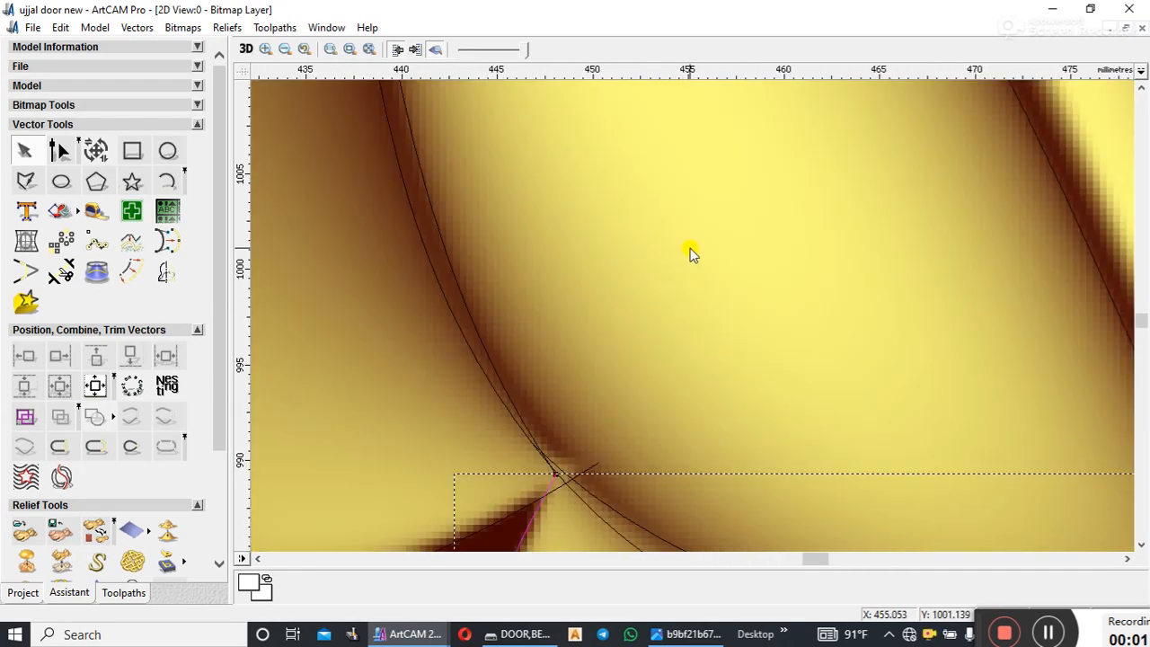
{"action": "left_click", "coordinate": [74, 281]}
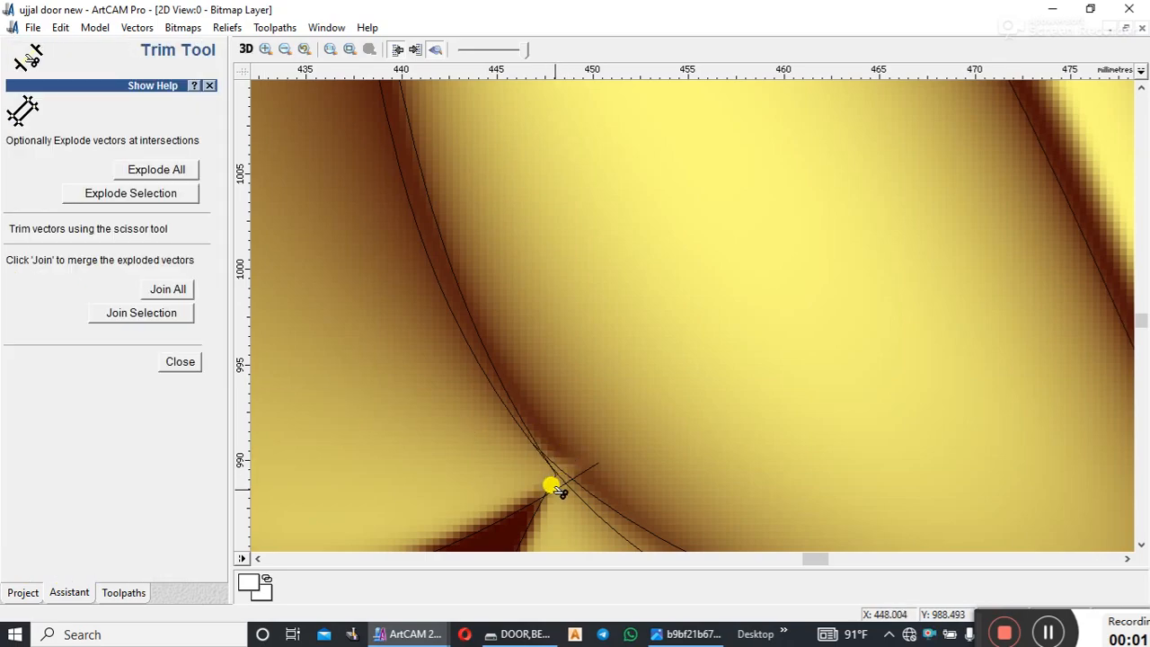
{"action": "scroll", "coordinate": [510, 426], "scroll_direction": "down", "scroll_amount": 4}
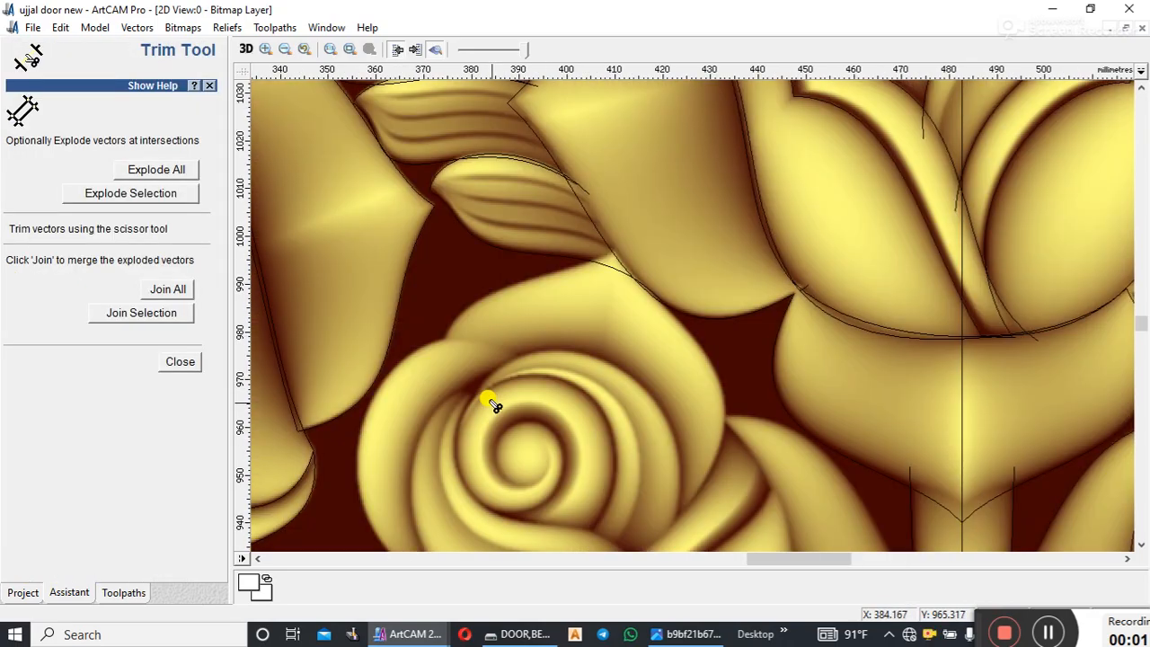
{"action": "left_click", "coordinate": [180, 361]}
- Trim the overlapping curves where the top of the left outer petal crosses the rose's upper left outline
{"action": "scroll", "coordinate": [683, 234], "scroll_direction": "down", "scroll_amount": 1}
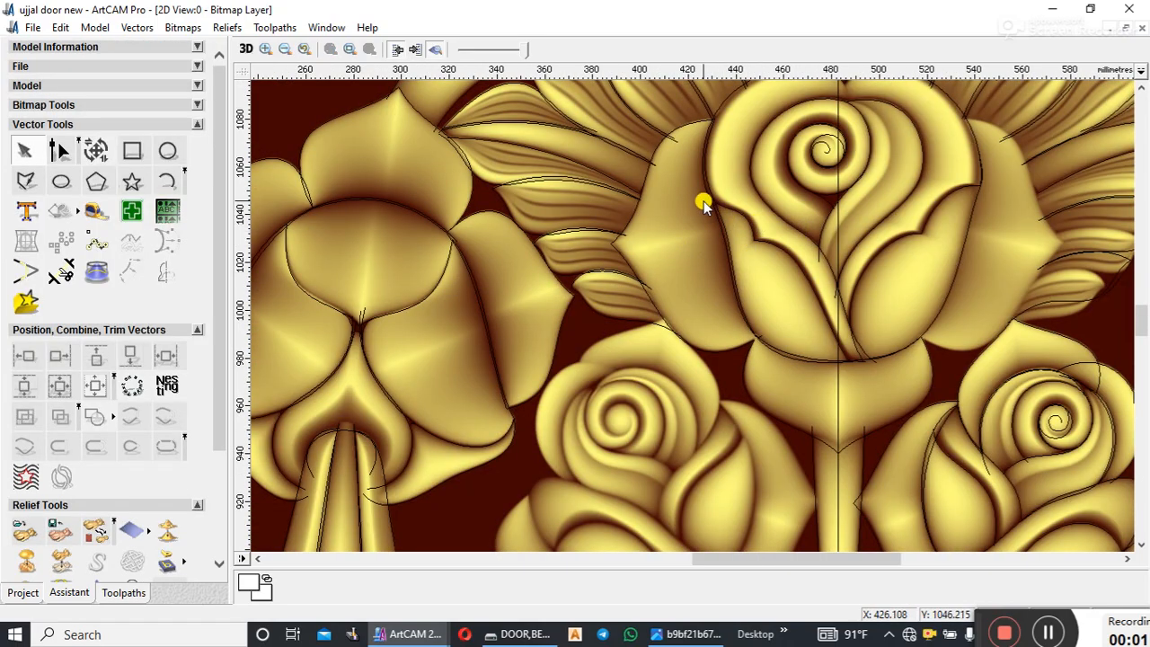
{"action": "left_click", "coordinate": [699, 122]}
{"action": "scroll", "coordinate": [678, 257], "scroll_direction": "up", "scroll_amount": 3}
{"action": "scroll", "coordinate": [667, 385], "scroll_direction": "down", "scroll_amount": 1}
{"action": "scroll", "coordinate": [692, 334], "scroll_direction": "up", "scroll_amount": 1}
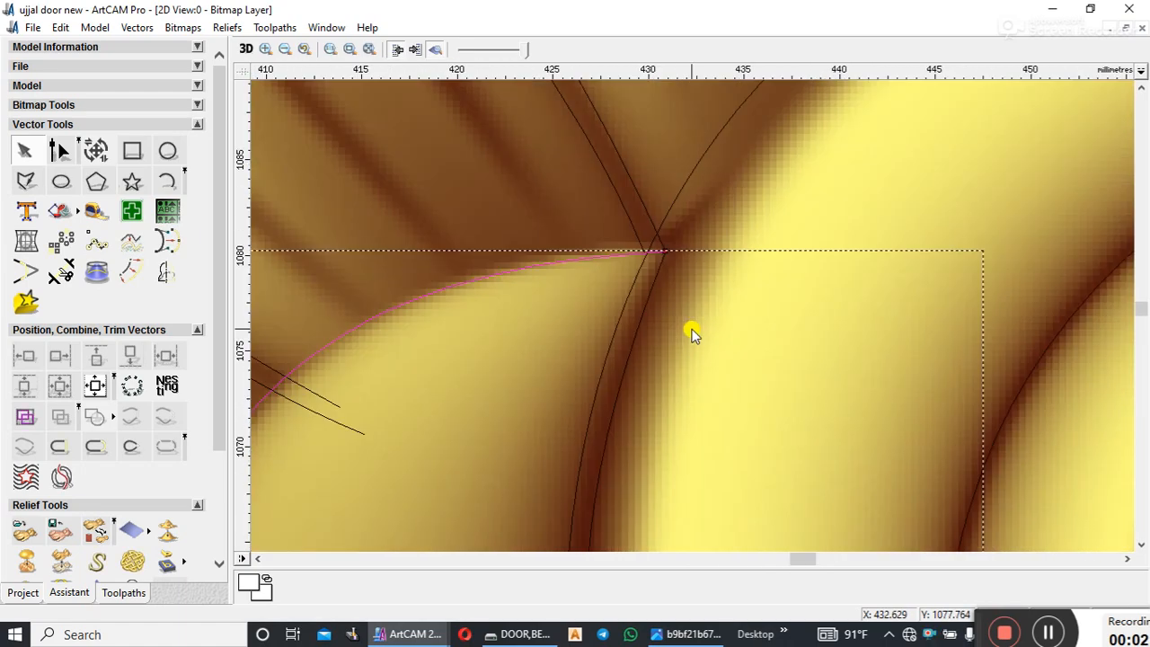
{"action": "scroll", "coordinate": [734, 221], "scroll_direction": "up", "scroll_amount": 1}
{"action": "left_click", "coordinate": [736, 222]}
{"action": "left_click", "coordinate": [51, 271]}
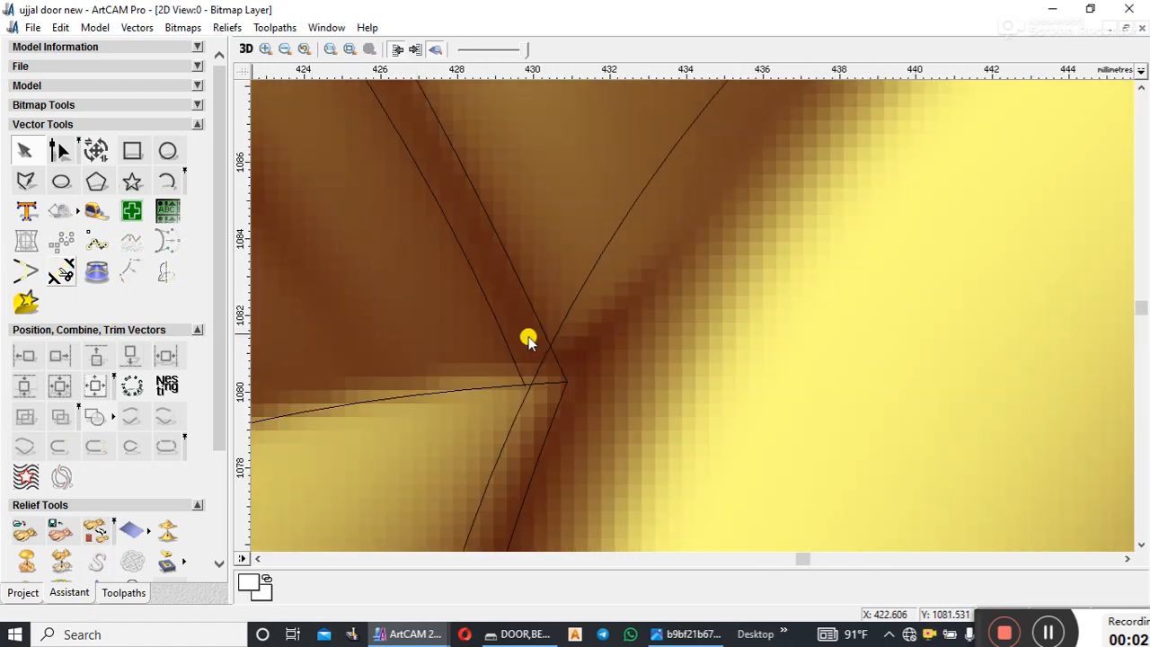
{"action": "left_click", "coordinate": [547, 384]}
{"action": "left_click", "coordinate": [523, 397]}
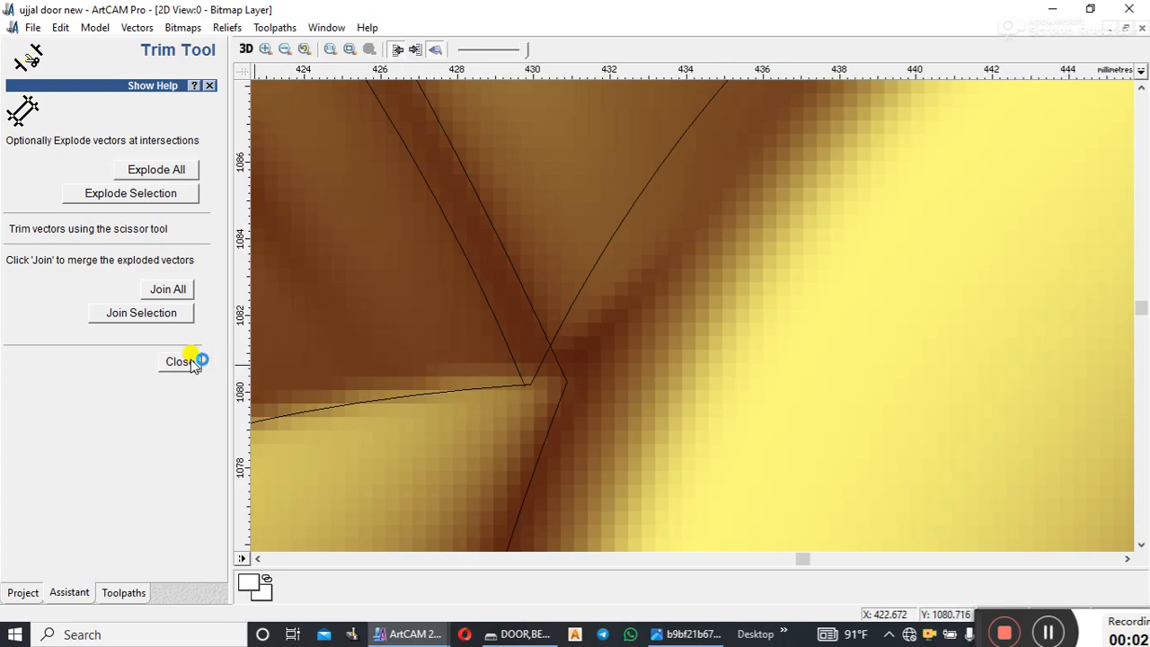
{"action": "scroll", "coordinate": [701, 343], "scroll_direction": "down", "scroll_amount": 6}
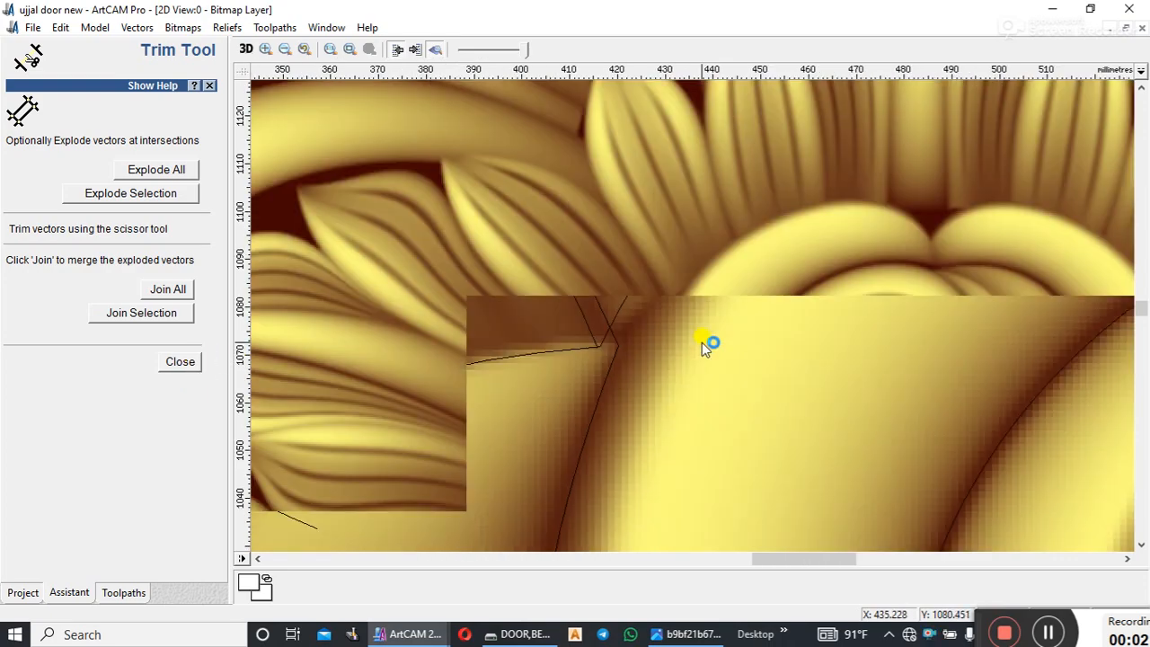
{"action": "scroll", "coordinate": [699, 332], "scroll_direction": "up", "scroll_amount": 2}
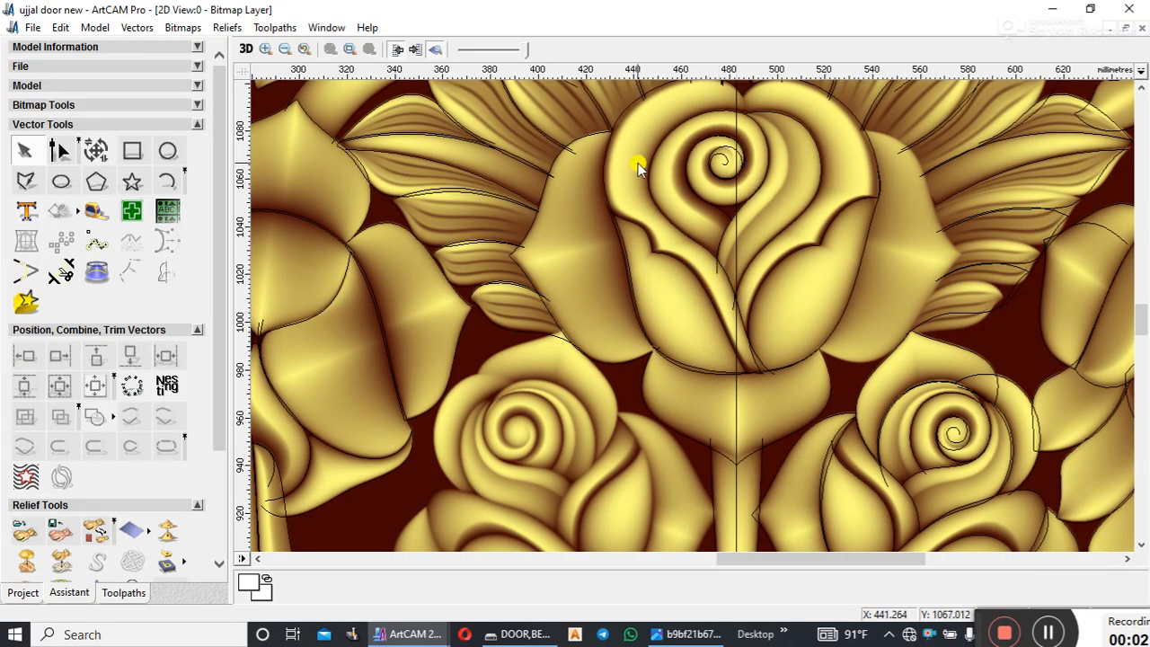
- Trim away the right half of the sepal curve beneath the rose, cutting it at the vertical centre line
{"action": "left_click", "coordinate": [598, 136]}
{"action": "scroll", "coordinate": [640, 187], "scroll_direction": "down", "scroll_amount": 2}
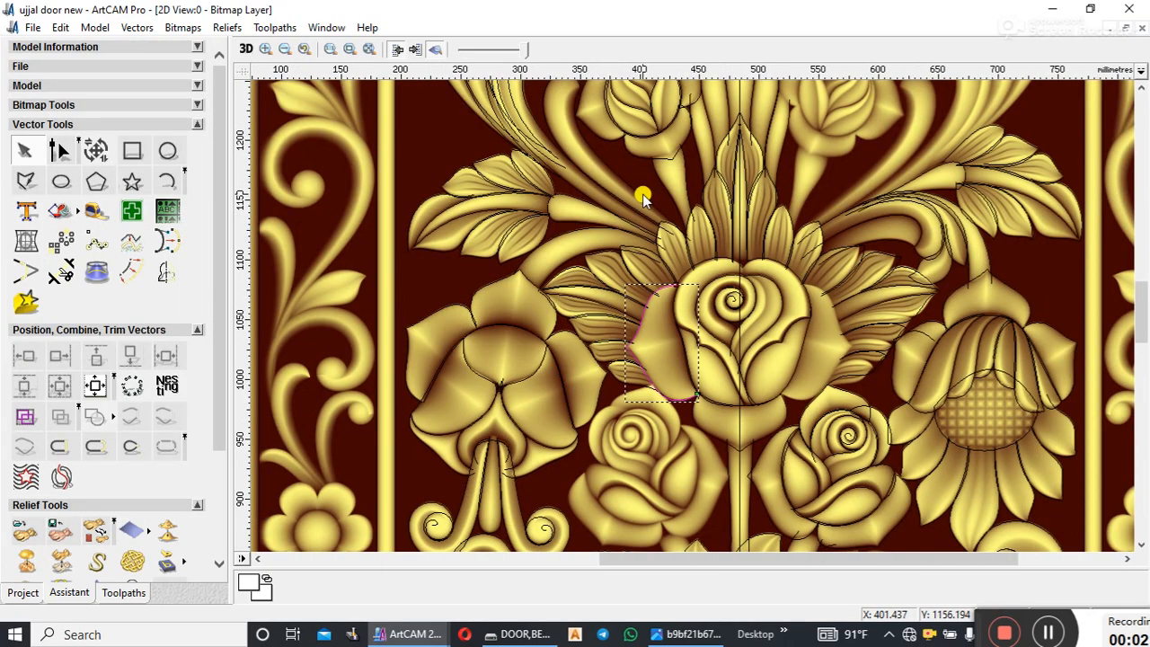
{"action": "scroll", "coordinate": [719, 364], "scroll_direction": "up", "scroll_amount": 2}
{"action": "left_click", "coordinate": [695, 454]}
{"action": "scroll", "coordinate": [725, 419], "scroll_direction": "up", "scroll_amount": 1}
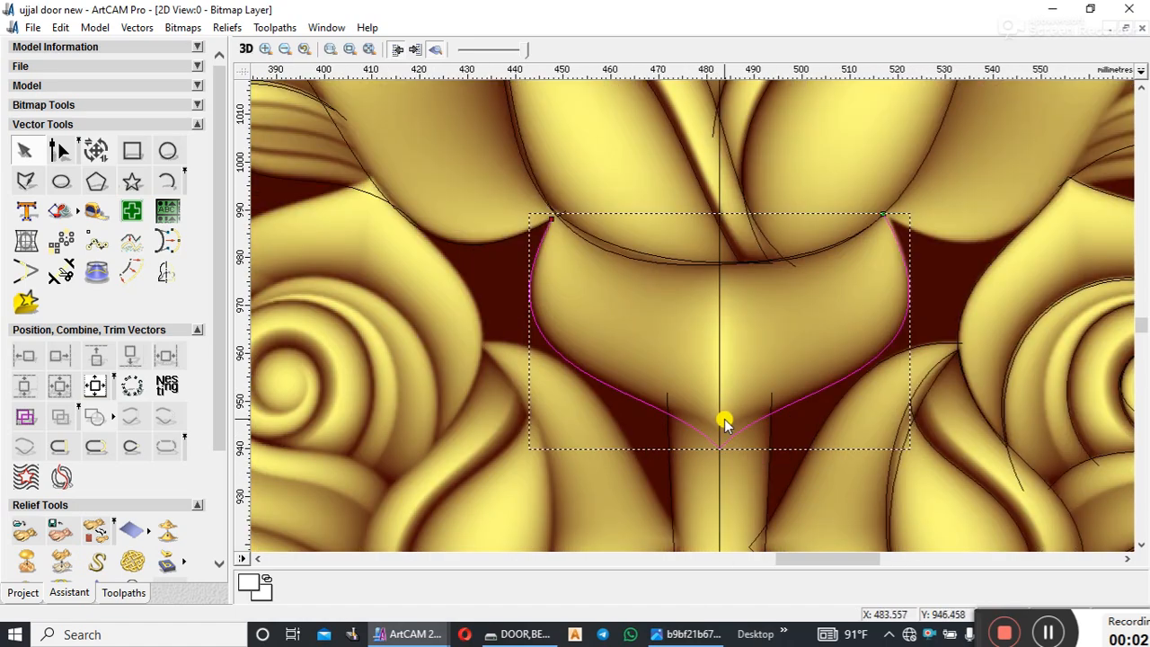
{"action": "left_click", "coordinate": [638, 311]}
{"action": "left_click", "coordinate": [70, 278]}
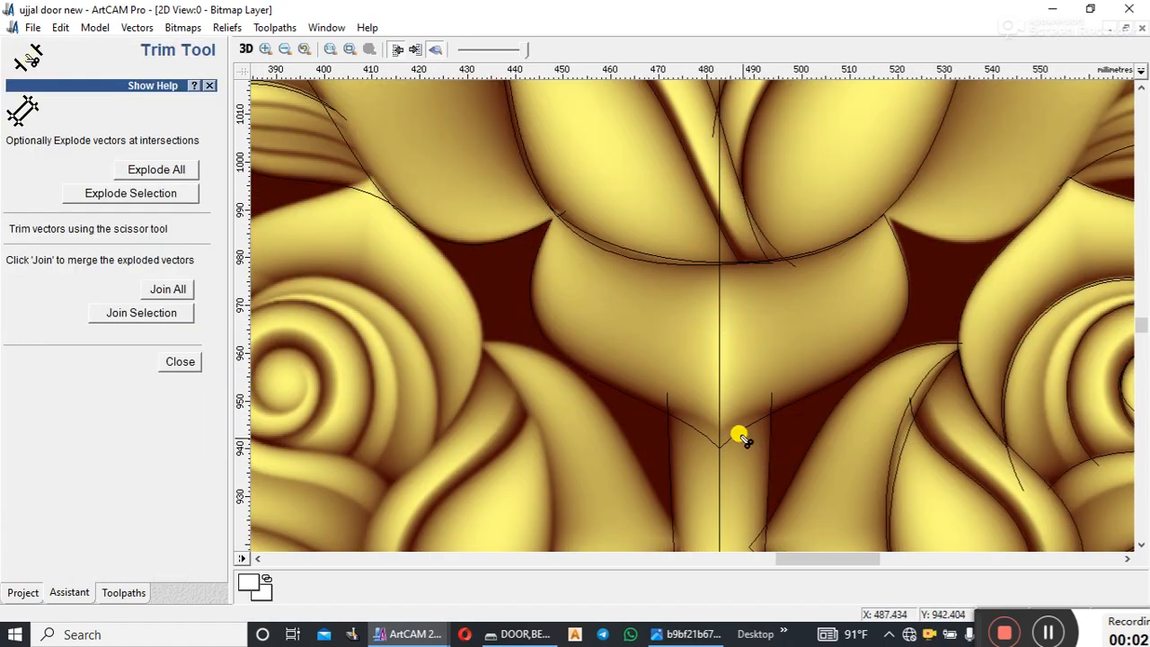
{"action": "left_click", "coordinate": [180, 361]}
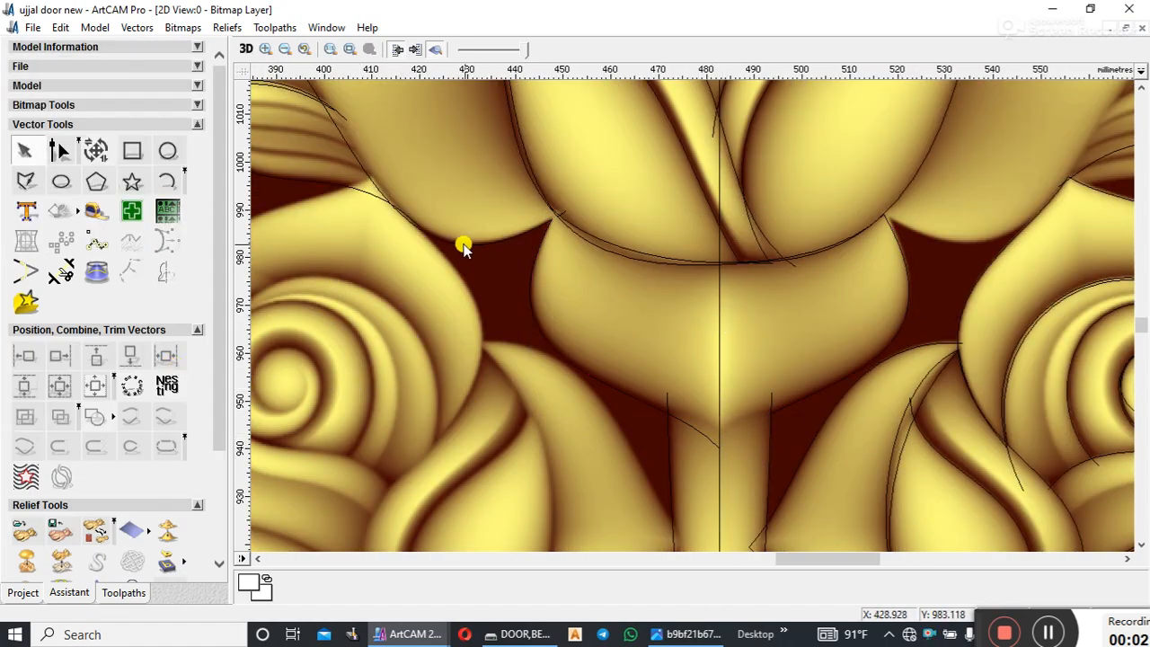
- Join the left outer petal's outline to the remaining left half of the sepal curve
{"action": "left_click", "coordinate": [462, 241]}
{"action": "left_click", "coordinate": [531, 272], "text": "shift"}
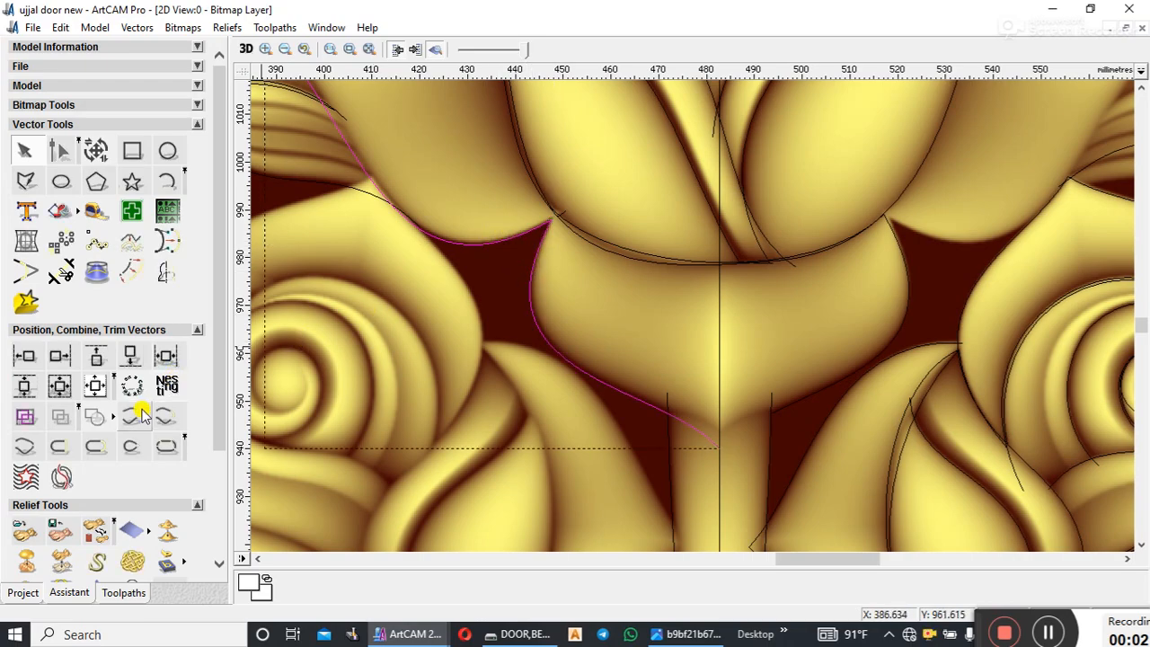
{"action": "left_click", "coordinate": [139, 414]}
{"action": "scroll", "coordinate": [496, 171], "scroll_direction": "down", "scroll_amount": 1}
{"action": "scroll", "coordinate": [610, 169], "scroll_direction": "down", "scroll_amount": 1}
{"action": "scroll", "coordinate": [783, 352], "scroll_direction": "up", "scroll_amount": 1}
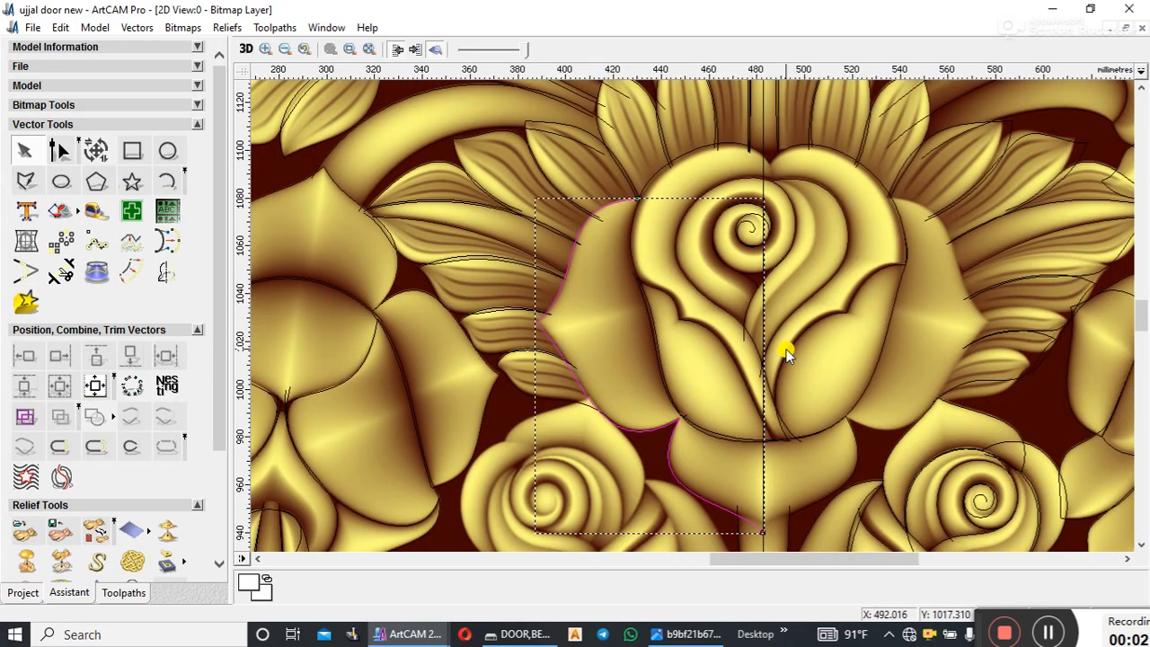
- Mirror a copy of the joined left petal and sepal outline about the vertical centre line, keeping the original vectors
{"action": "left_click", "coordinate": [762, 479], "text": "shift"}
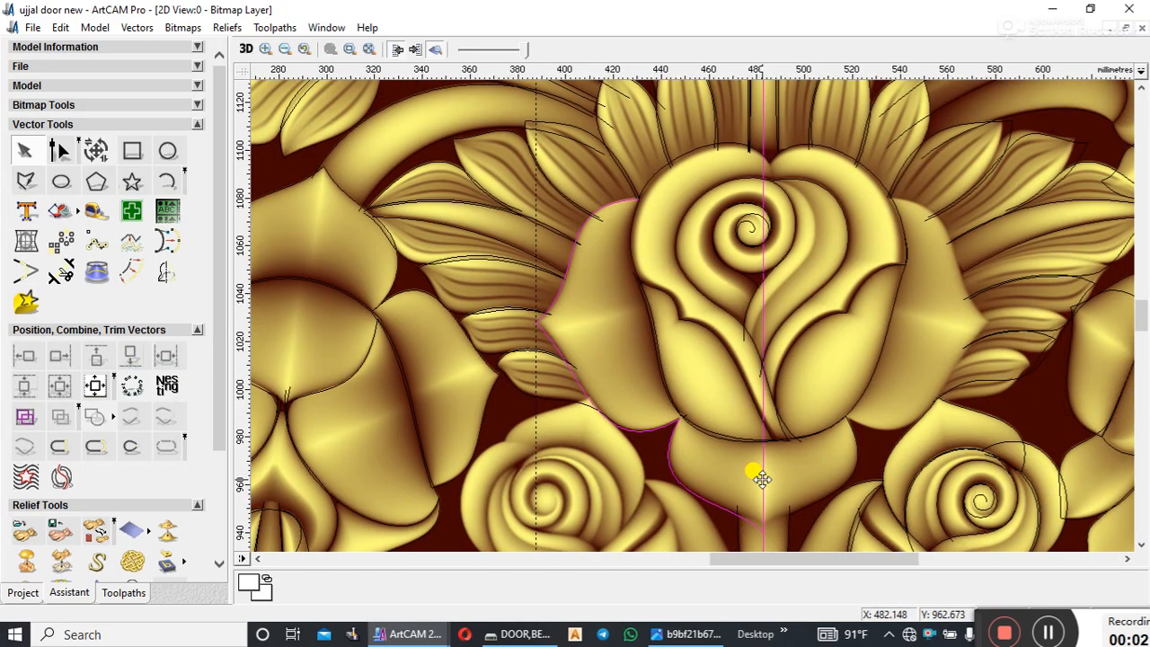
{"action": "left_click", "coordinate": [726, 148]}
{"action": "scroll", "coordinate": [765, 180], "scroll_direction": "up", "scroll_amount": 1}
{"action": "scroll", "coordinate": [724, 324], "scroll_direction": "down", "scroll_amount": 1}
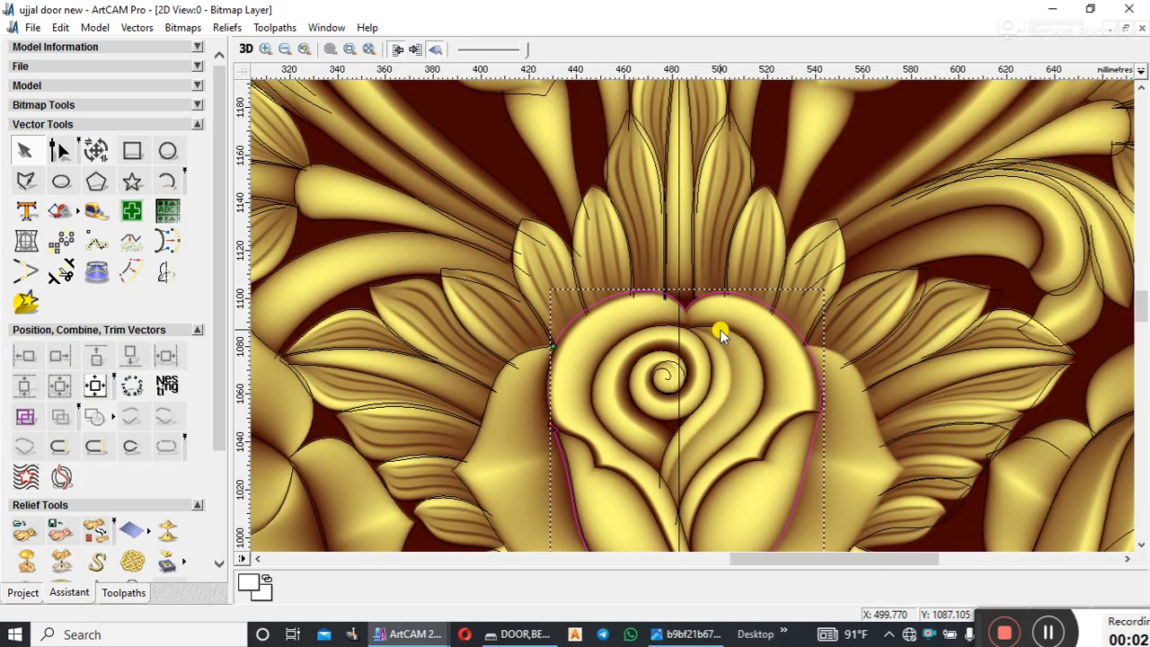
{"action": "scroll", "coordinate": [722, 334], "scroll_direction": "down", "scroll_amount": 1}
{"action": "left_click", "coordinate": [632, 447]}
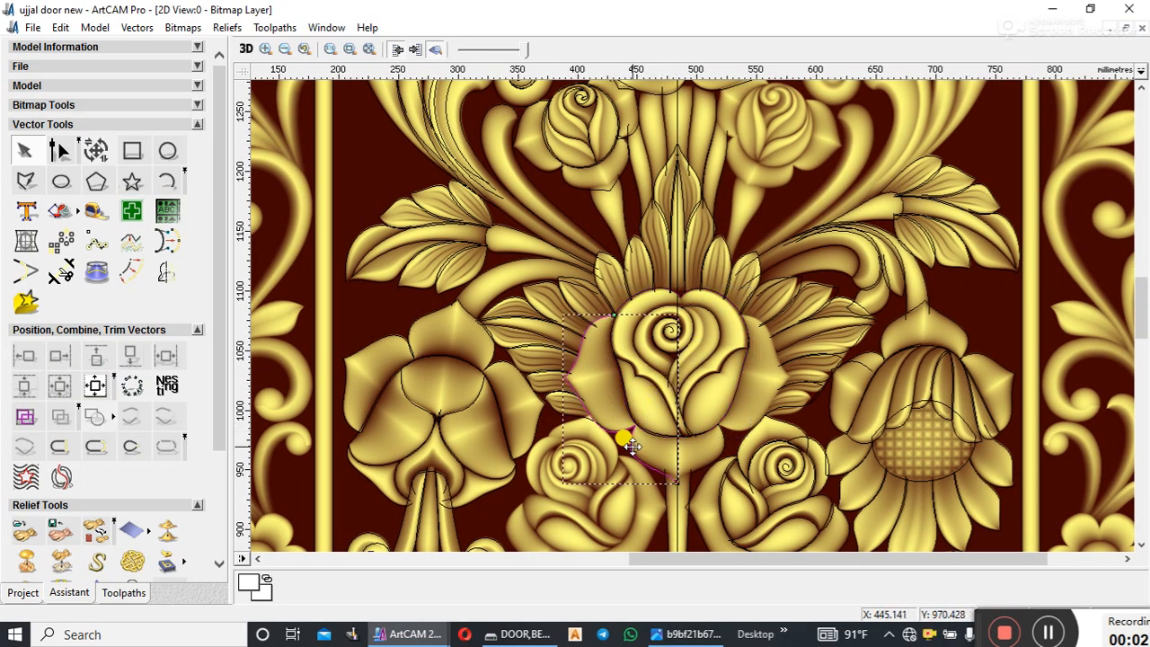
{"action": "left_click", "coordinate": [676, 429], "text": "shift"}
{"action": "left_click", "coordinate": [165, 273]}
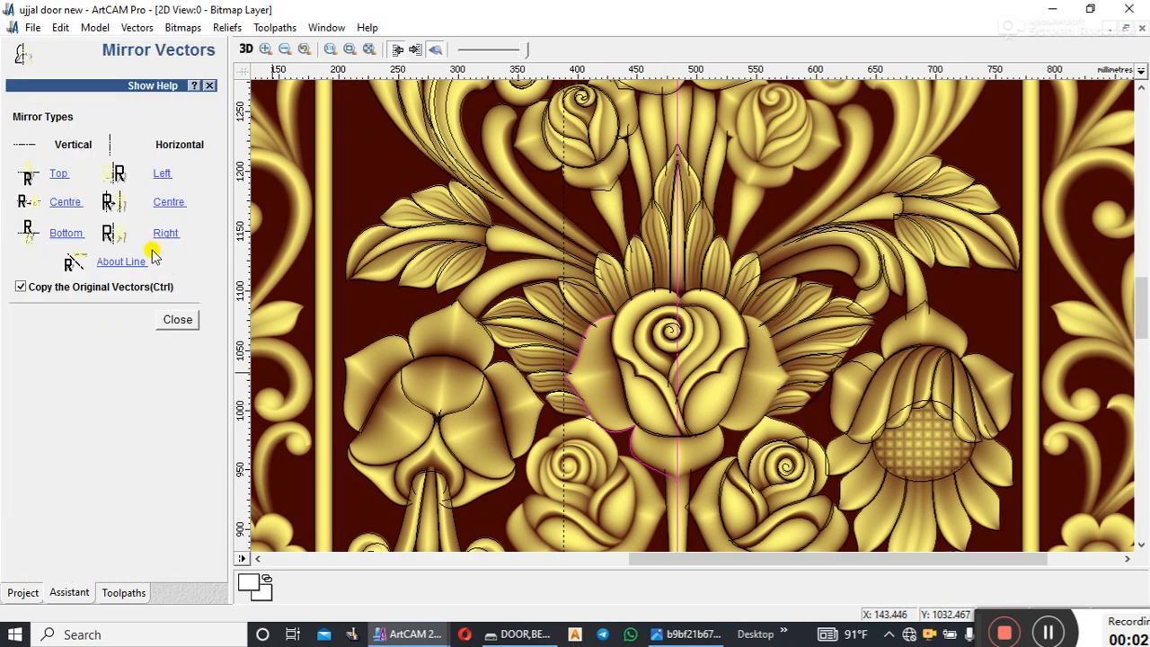
{"action": "left_click", "coordinate": [179, 323]}
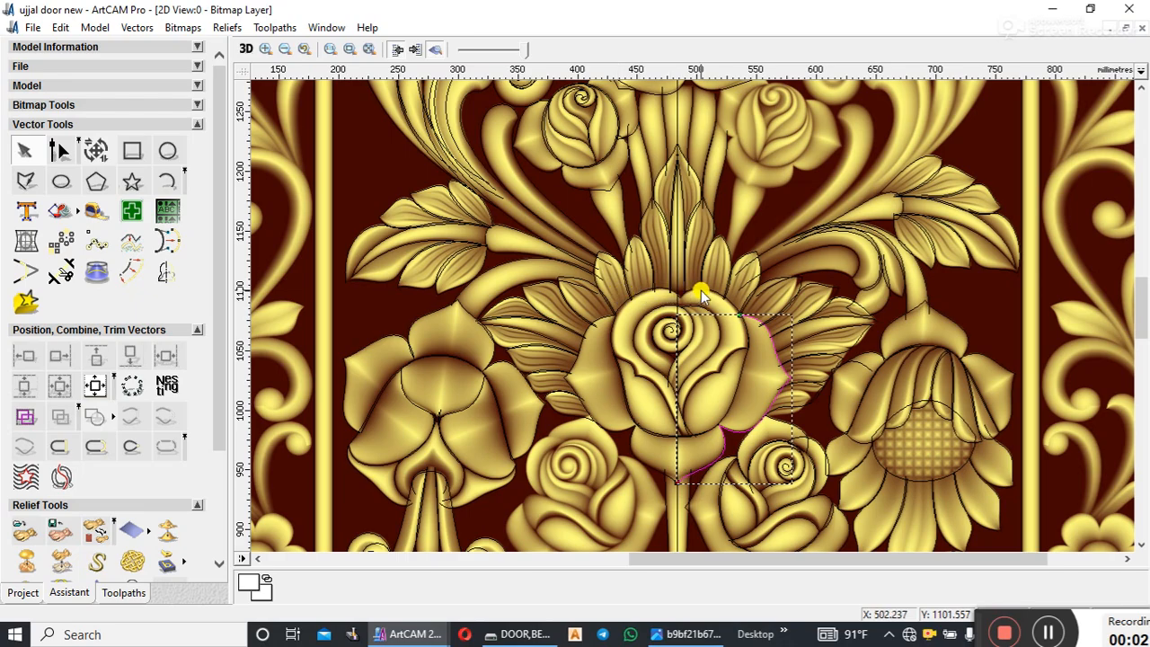
- Trim the overlapping curves where the mirrored right outer petal crosses the rose's upper right outline
{"action": "scroll", "coordinate": [736, 335], "scroll_direction": "up", "scroll_amount": 5}
{"action": "scroll", "coordinate": [736, 333], "scroll_direction": "up", "scroll_amount": 3}
{"action": "left_click", "coordinate": [61, 273]}
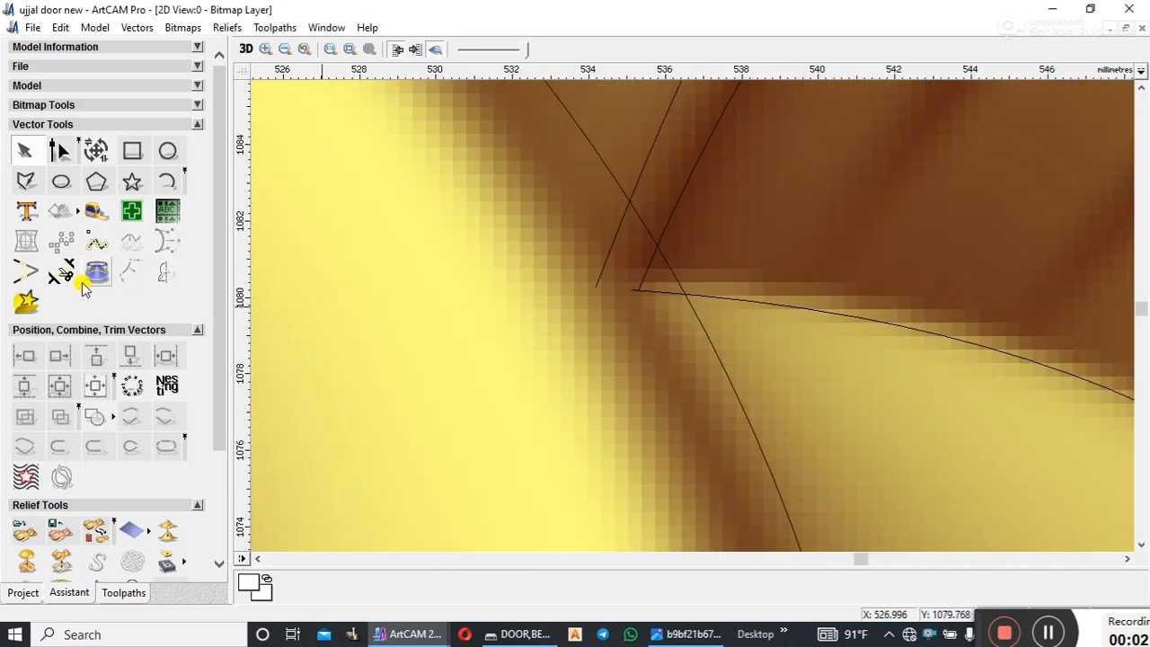
{"action": "left_click", "coordinate": [673, 291]}
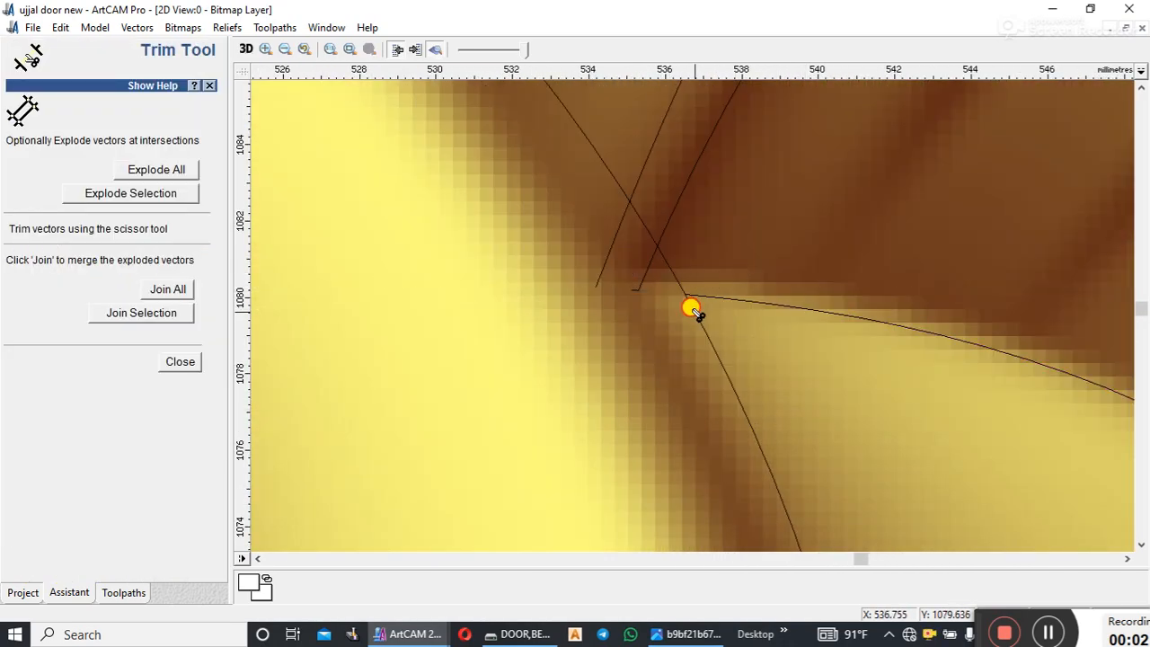
{"action": "left_click", "coordinate": [689, 307]}
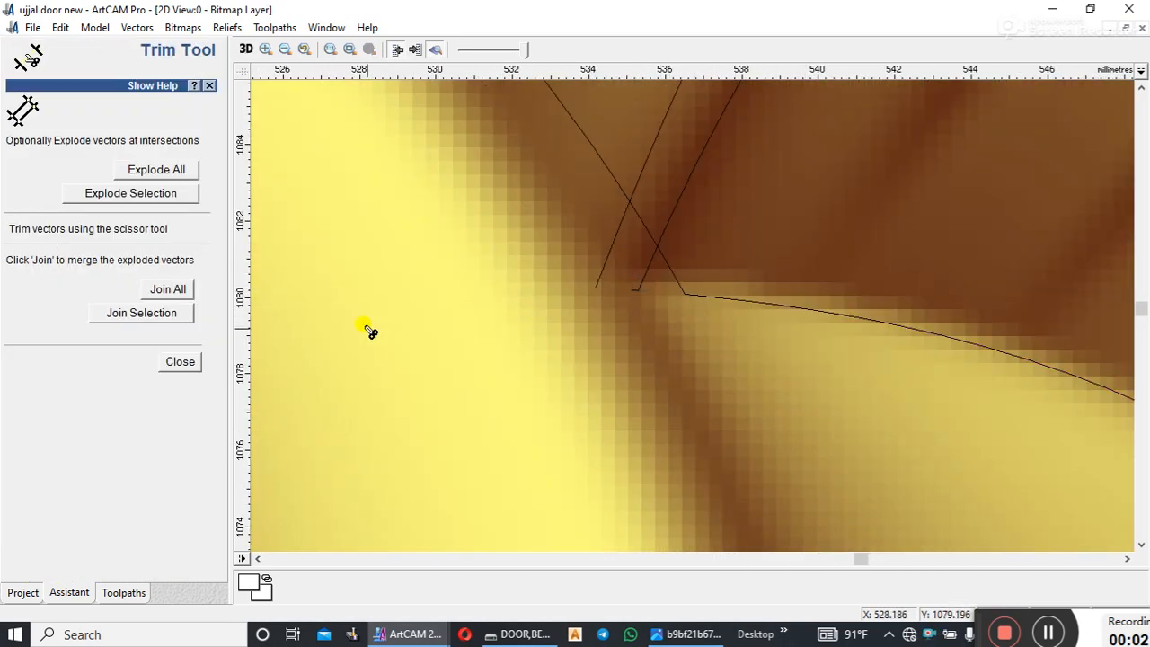
{"action": "left_click", "coordinate": [177, 360]}
- Join the rose's upper outline to the mirrored right petal outline and to the curve at its left end
{"action": "left_click", "coordinate": [598, 159]}
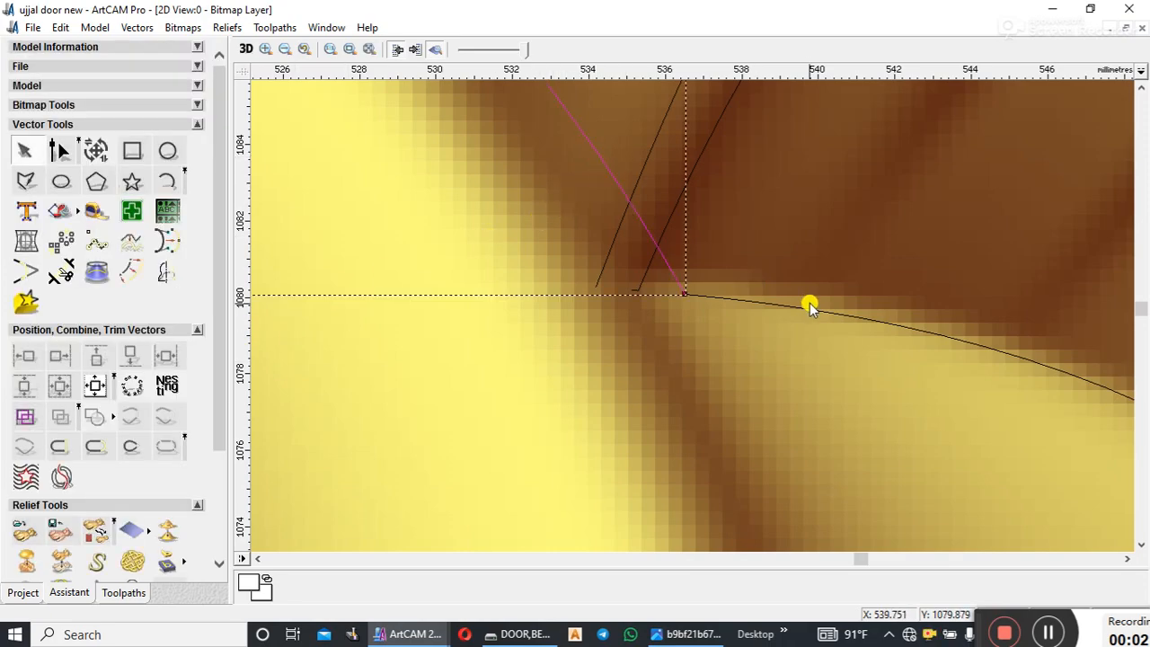
{"action": "left_click", "coordinate": [809, 309], "text": "shift"}
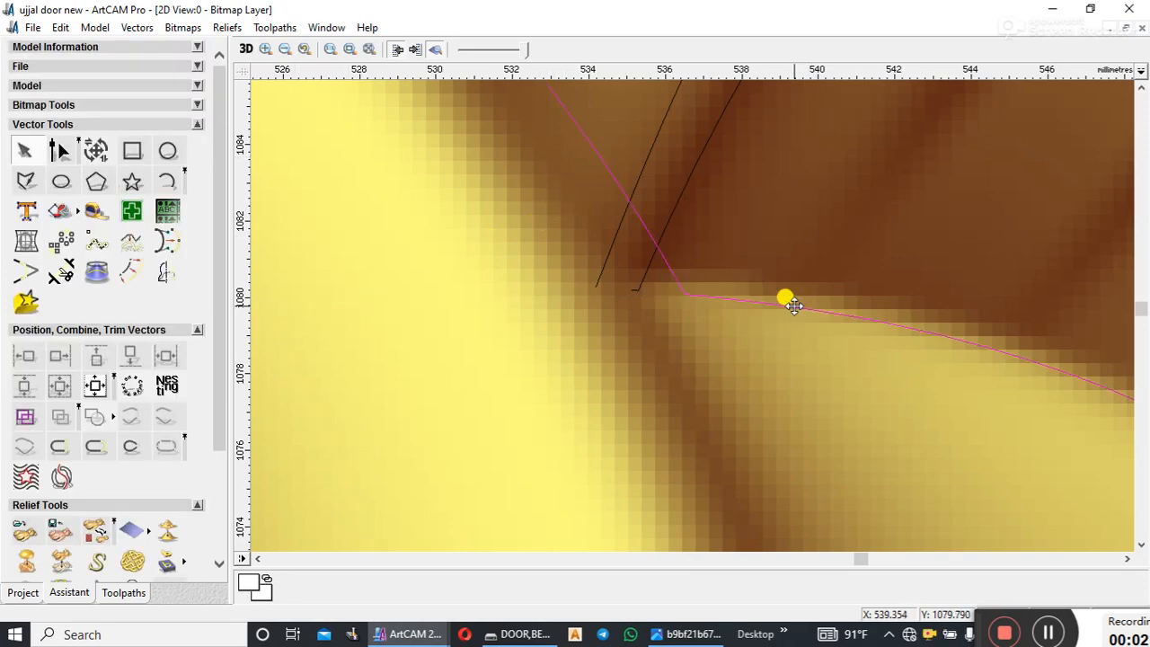
{"action": "left_click", "coordinate": [150, 417]}
{"action": "scroll", "coordinate": [603, 270], "scroll_direction": "down", "scroll_amount": 4}
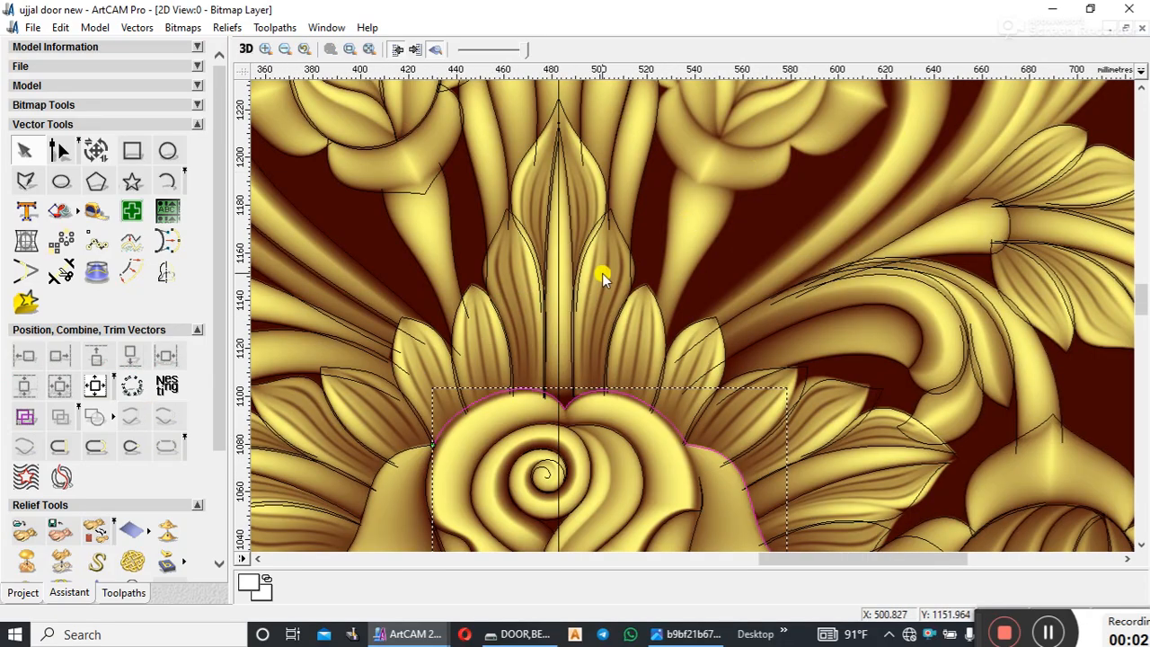
{"action": "left_click", "coordinate": [429, 470], "text": "shift"}
{"action": "left_click", "coordinate": [135, 416]}
- Join the left petal and sepal outline to the rest of the rose outline at the sepal's lower tip
{"action": "scroll", "coordinate": [619, 384], "scroll_direction": "down", "scroll_amount": 5}
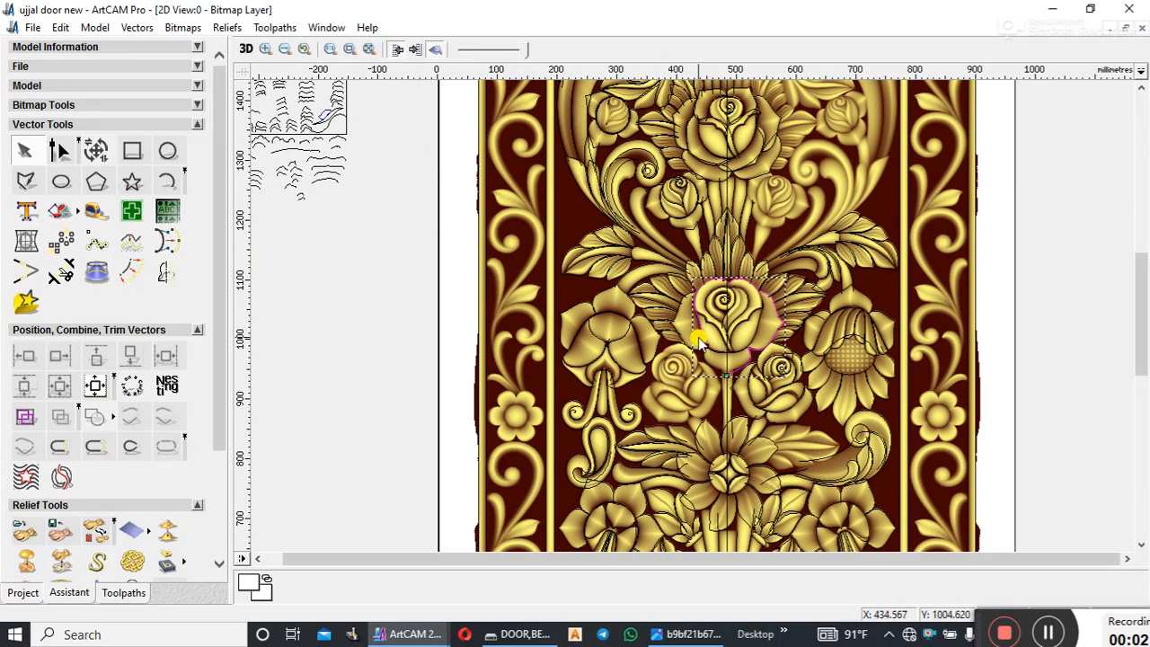
{"action": "scroll", "coordinate": [710, 328], "scroll_direction": "up", "scroll_amount": 5}
{"action": "left_click", "coordinate": [688, 396]}
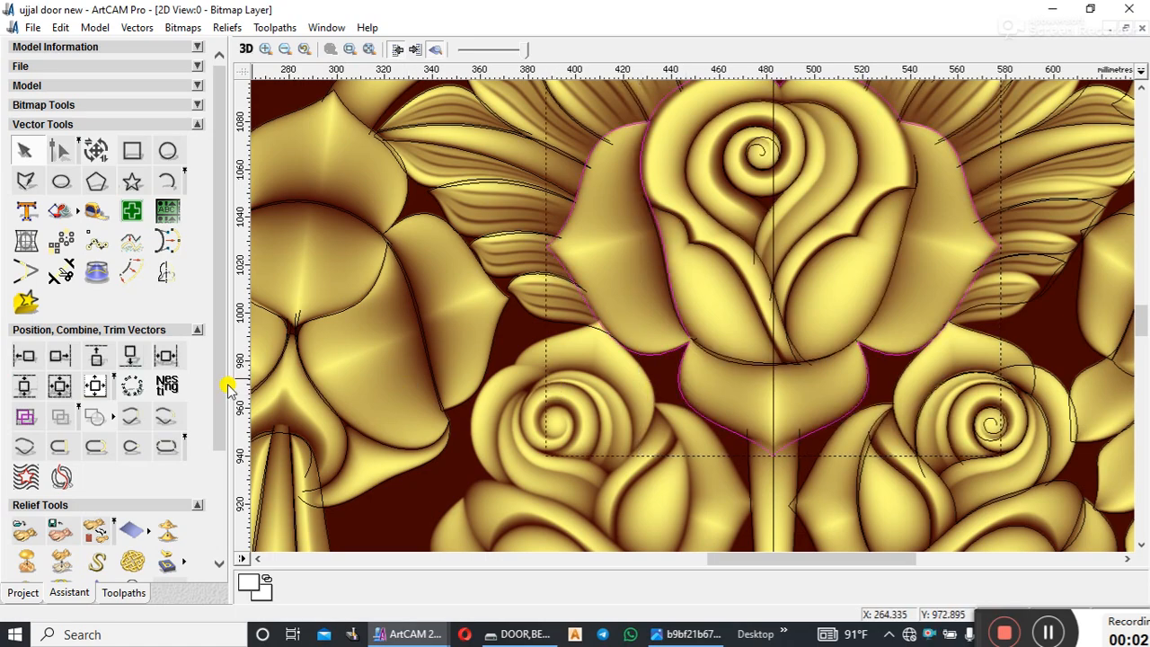
{"action": "left_click", "coordinate": [255, 337]}
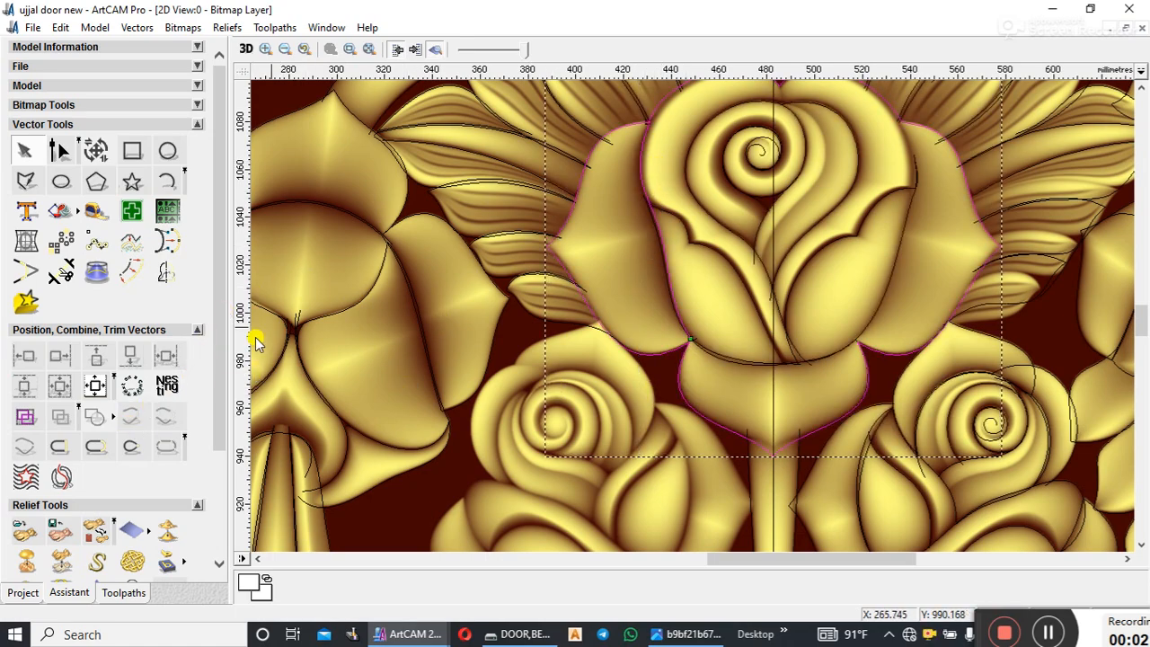
- Trim the overlapping ends of the rose outline where the left outer petal meets the rose's upper left edge
{"action": "scroll", "coordinate": [662, 165], "scroll_direction": "up", "scroll_amount": 2}
{"action": "scroll", "coordinate": [683, 261], "scroll_direction": "up", "scroll_amount": 2}
{"action": "scroll", "coordinate": [668, 290], "scroll_direction": "up", "scroll_amount": 2}
{"action": "scroll", "coordinate": [668, 290], "scroll_direction": "up", "scroll_amount": 2}
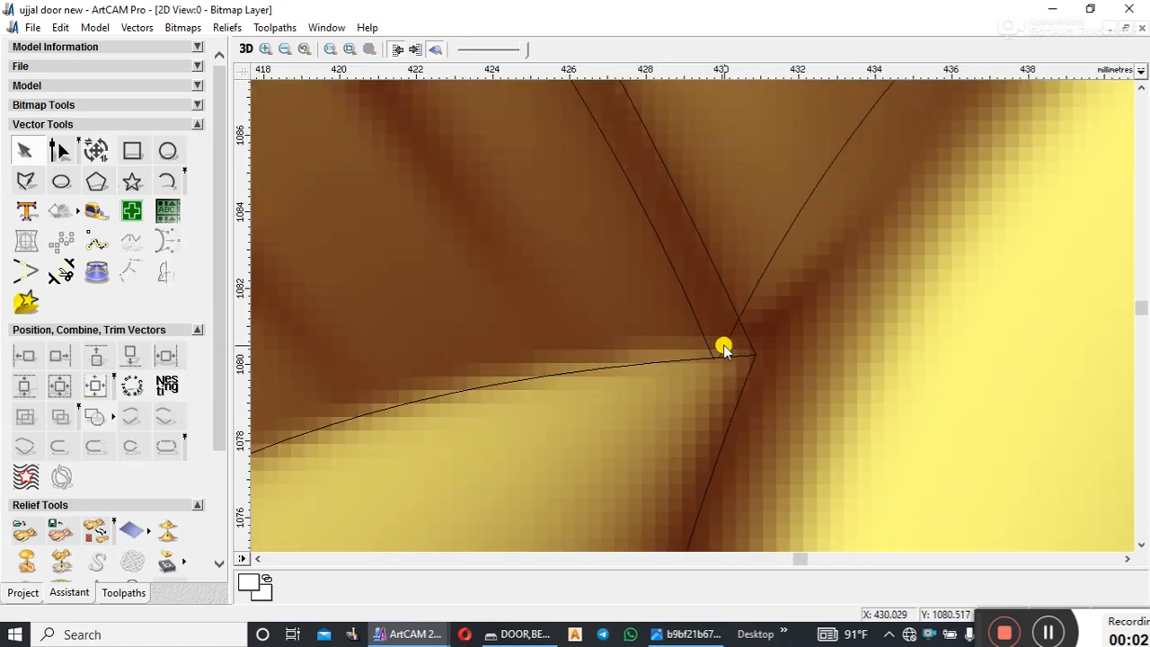
{"action": "left_click", "coordinate": [716, 367]}
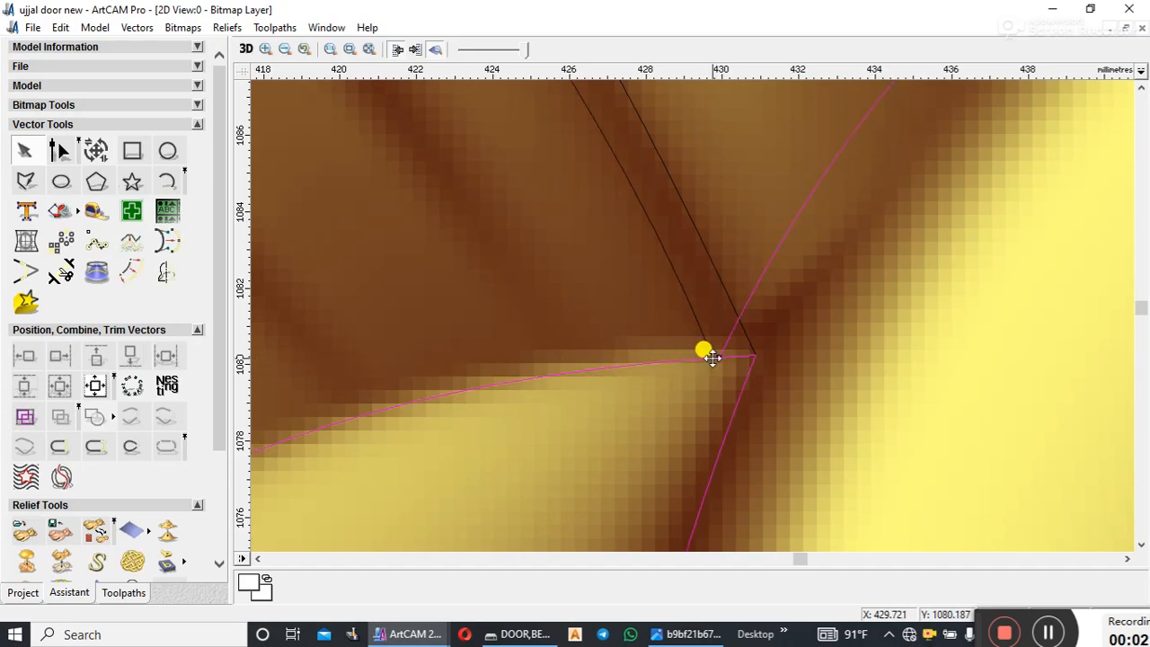
{"action": "key", "text": "n"}
{"action": "key", "text": "i"}
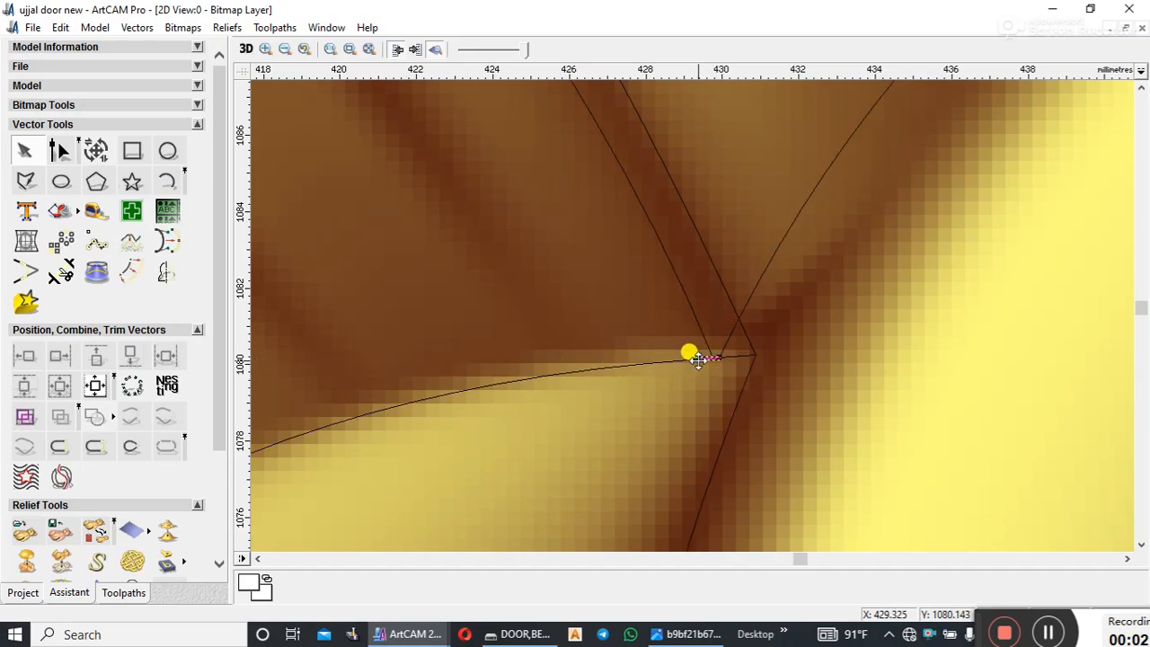
{"action": "key", "text": "n"}
- Close the gap between the outline's two open ends at the left outer petal's upper tip
{"action": "scroll", "coordinate": [686, 360], "scroll_direction": "down", "scroll_amount": 5}
{"action": "scroll", "coordinate": [698, 331], "scroll_direction": "up", "scroll_amount": 3}
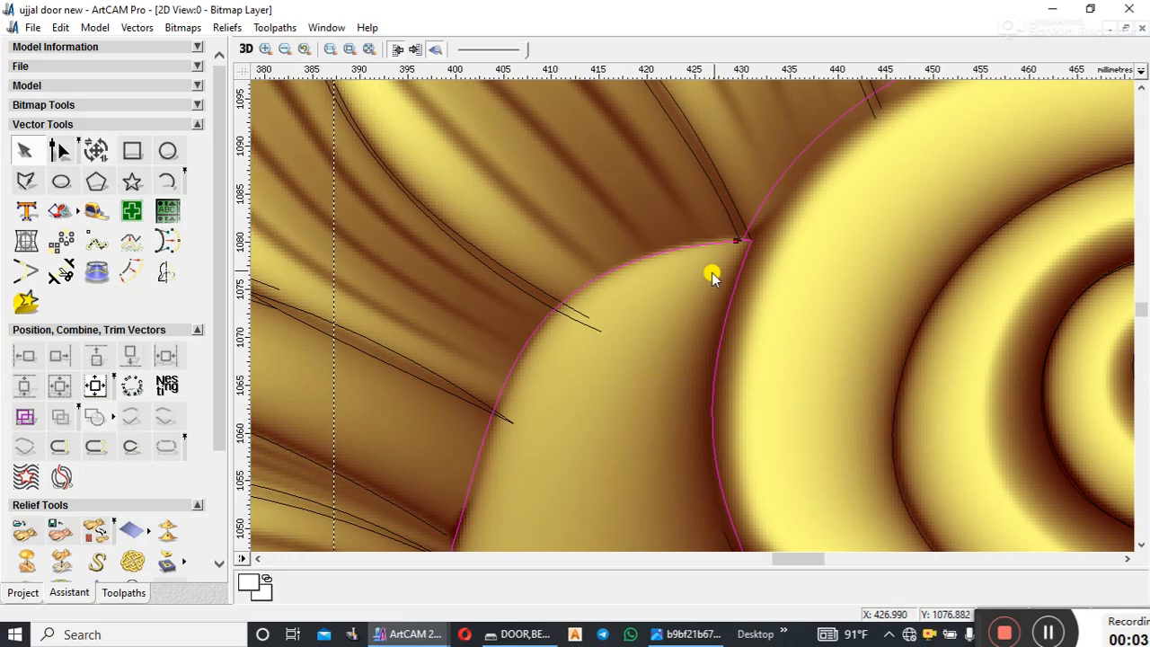
{"action": "scroll", "coordinate": [745, 250], "scroll_direction": "up", "scroll_amount": 2}
{"action": "left_click", "coordinate": [674, 442]}
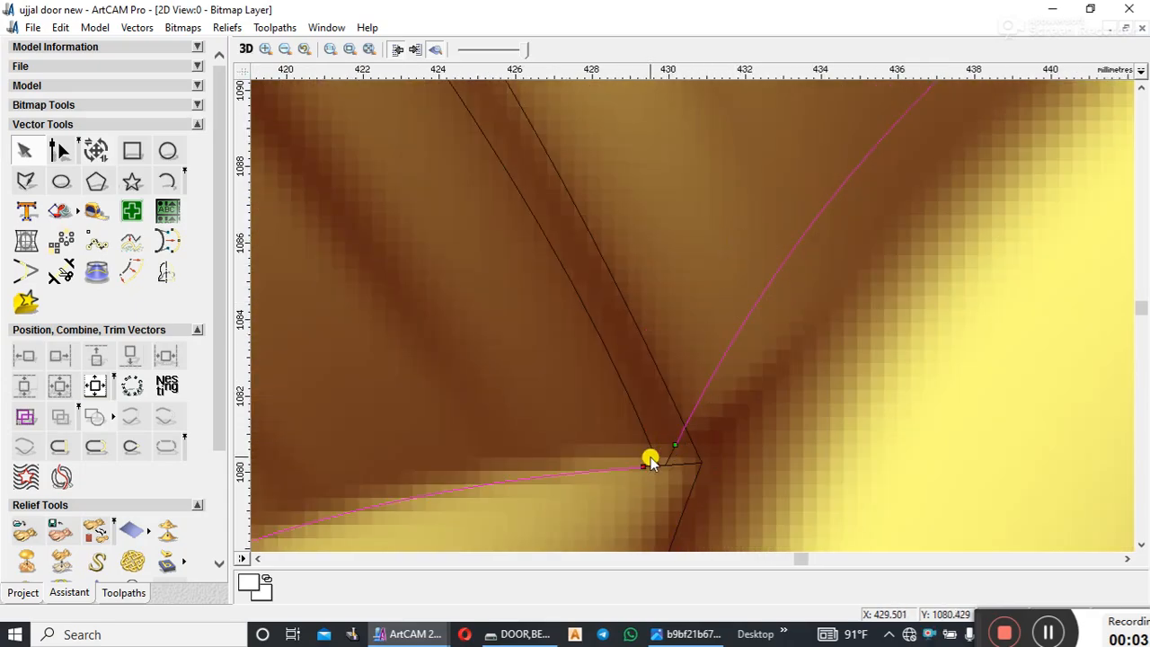
{"action": "left_click", "coordinate": [70, 449]}
{"action": "scroll", "coordinate": [732, 321], "scroll_direction": "down", "scroll_amount": 6}
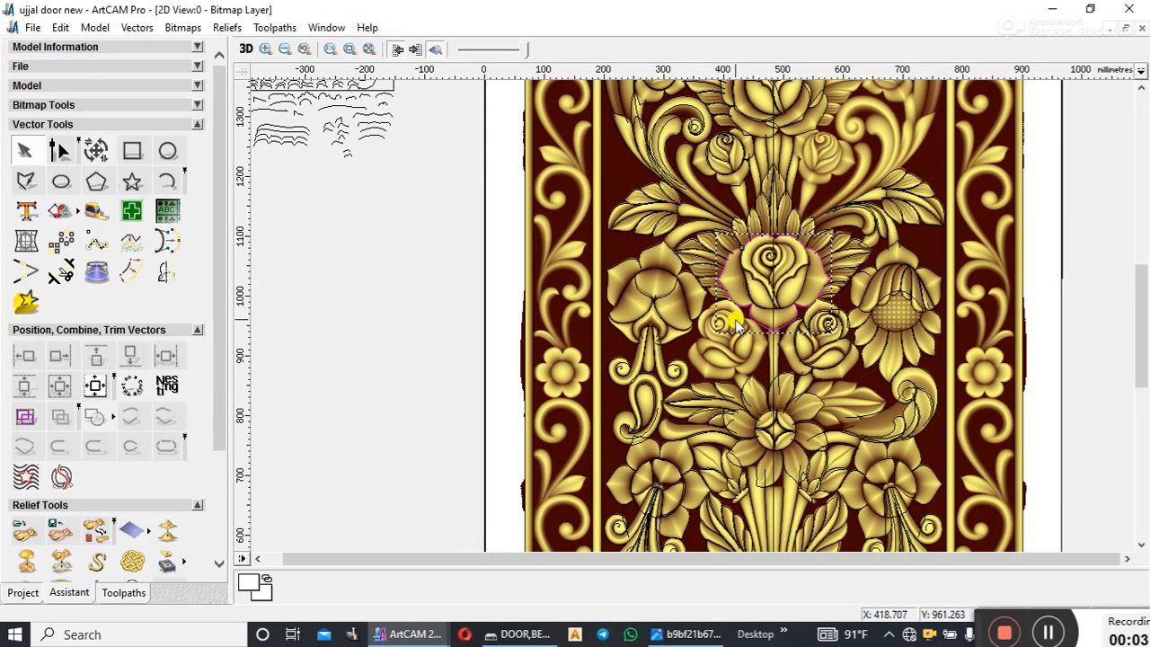
{"action": "scroll", "coordinate": [680, 432], "scroll_direction": "up", "scroll_amount": 4}
{"action": "scroll", "coordinate": [680, 360], "scroll_direction": "down", "scroll_amount": 4}
{"action": "scroll", "coordinate": [670, 338], "scroll_direction": "up", "scroll_amount": 4}
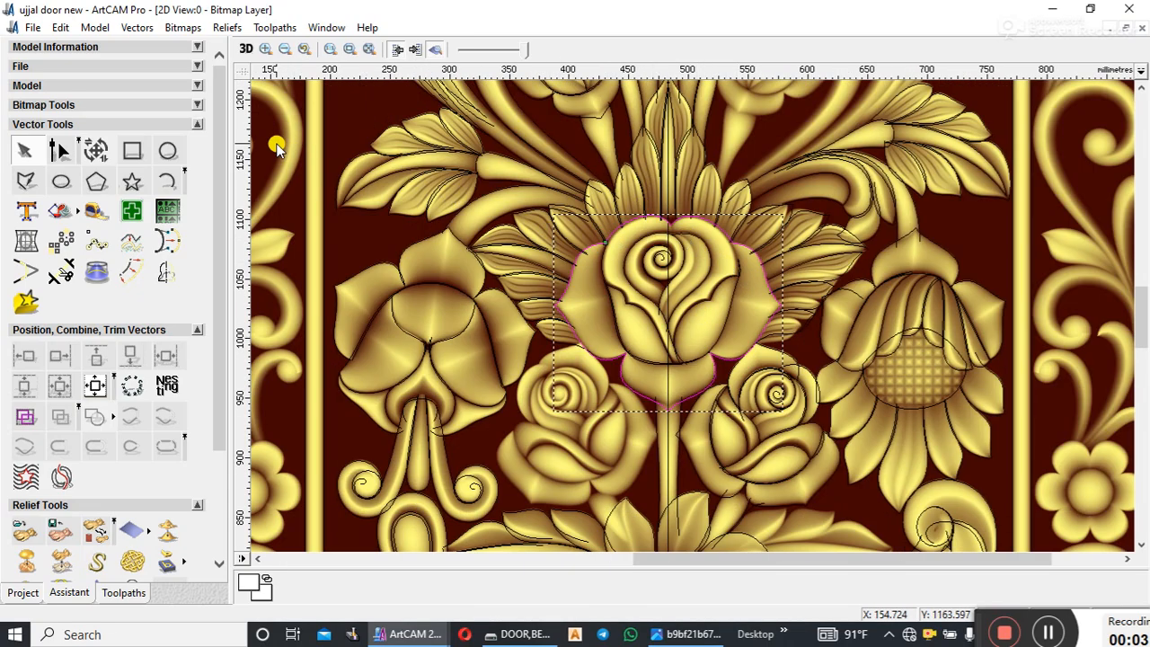
{"action": "left_click", "coordinate": [95, 27]}
{"action": "left_click", "coordinate": [106, 43]}
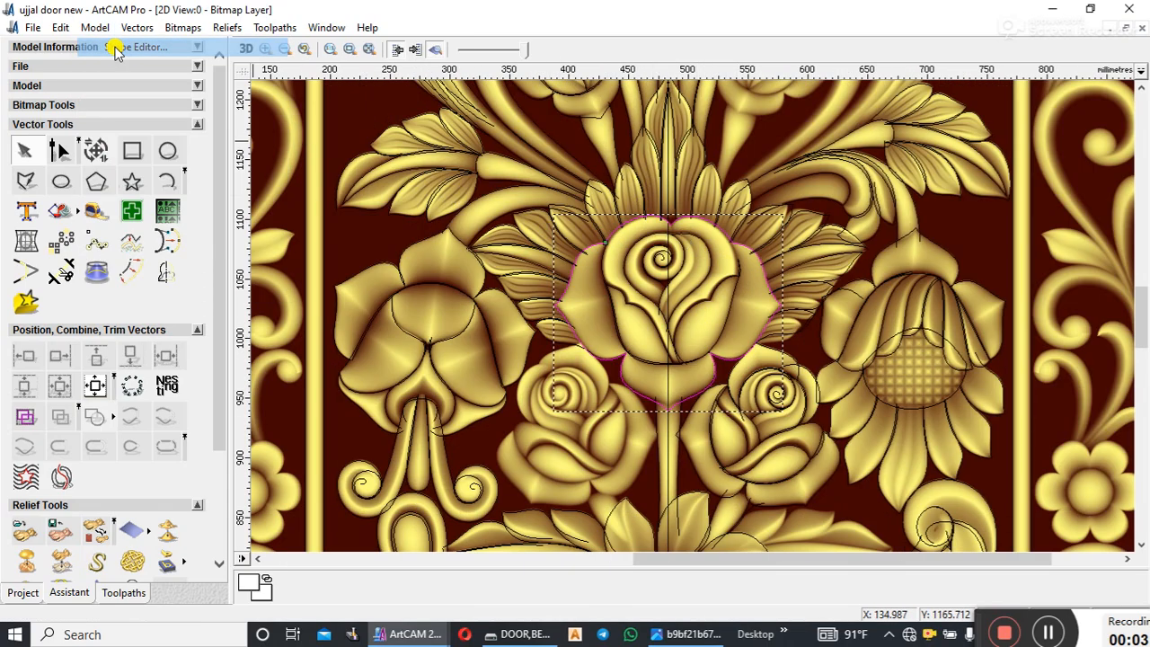
{"action": "left_click_drag", "start_coordinate": [462, 144], "coordinate": [126, 99]}
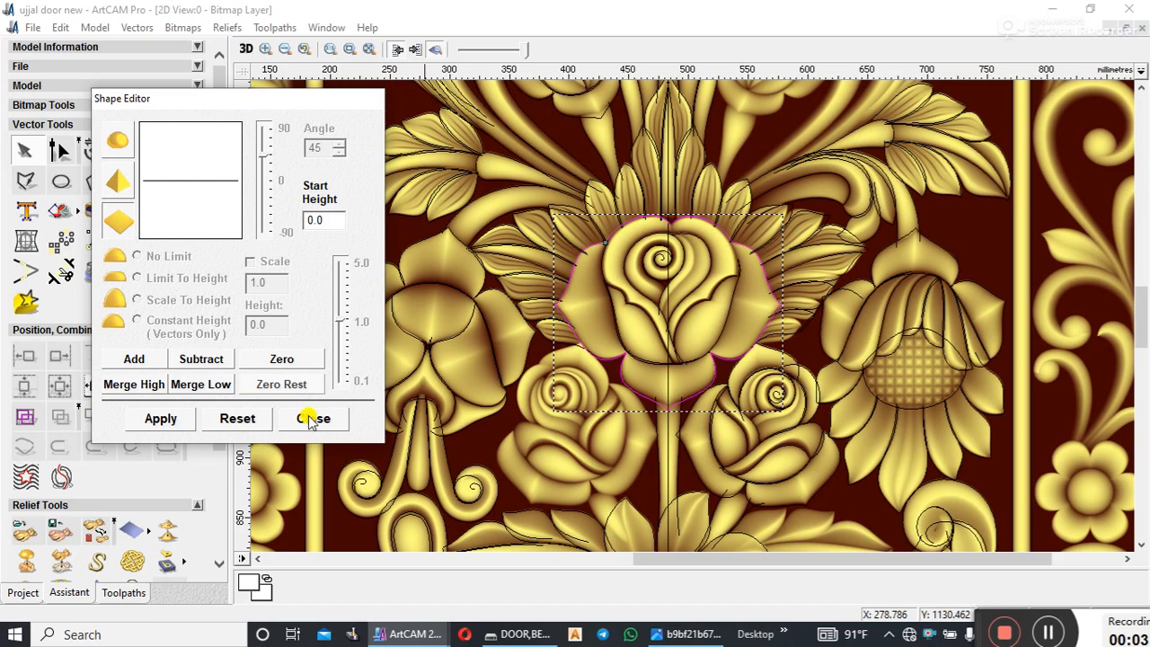
{"action": "left_click", "coordinate": [486, 355]}
{"action": "scroll", "coordinate": [539, 234], "scroll_direction": "down", "scroll_amount": 3}
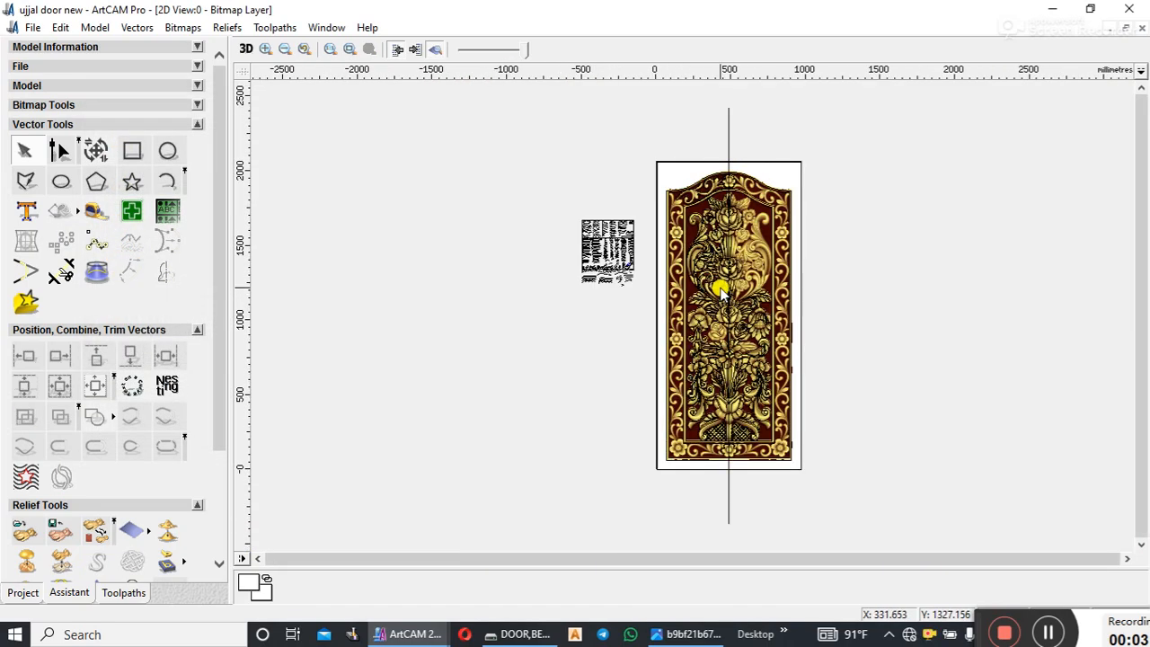
{"action": "scroll", "coordinate": [727, 295], "scroll_direction": "up", "scroll_amount": 2}
{"action": "scroll", "coordinate": [732, 306], "scroll_direction": "up", "scroll_amount": 3}
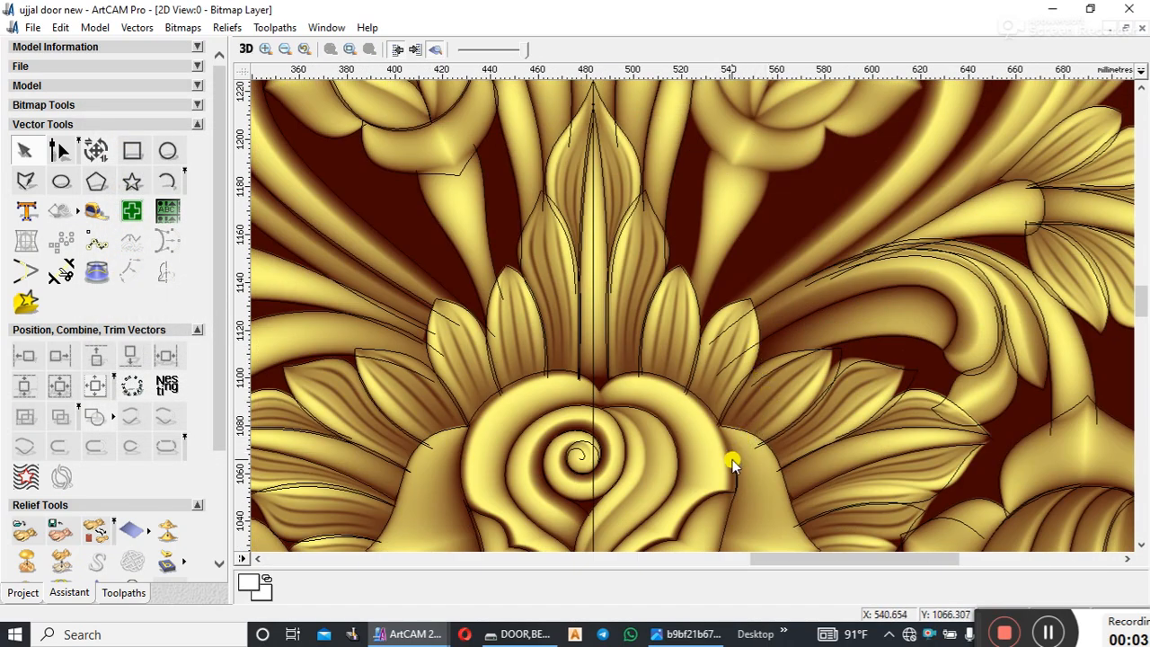
{"action": "scroll", "coordinate": [729, 449], "scroll_direction": "down", "scroll_amount": 4}
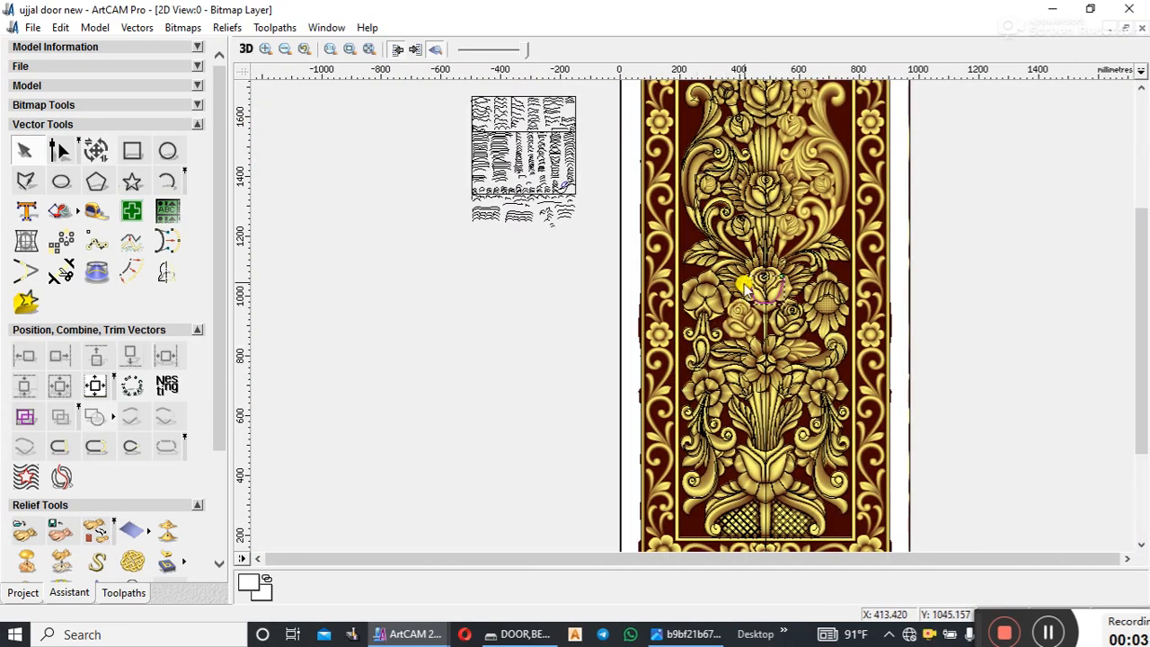
{"action": "scroll", "coordinate": [700, 276], "scroll_direction": "up", "scroll_amount": 3}
{"action": "scroll", "coordinate": [683, 360], "scroll_direction": "down", "scroll_amount": 2}
{"action": "scroll", "coordinate": [659, 435], "scroll_direction": "up", "scroll_amount": 1}
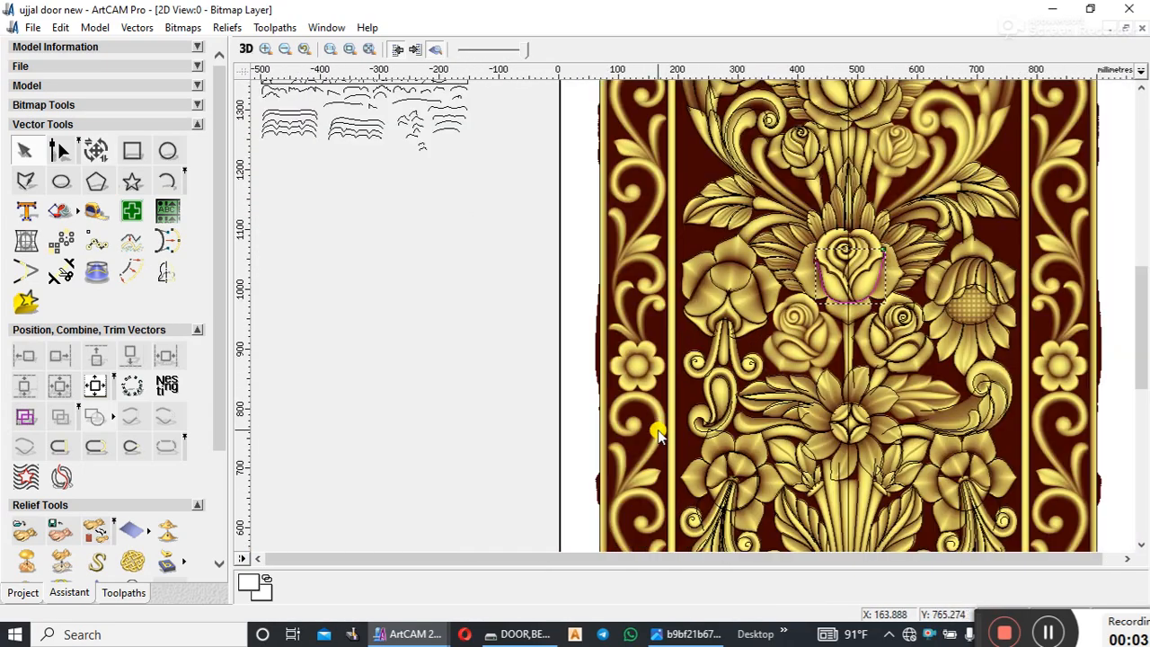
{"action": "scroll", "coordinate": [760, 297], "scroll_direction": "down", "scroll_amount": 1}
{"action": "scroll", "coordinate": [729, 267], "scroll_direction": "up", "scroll_amount": 3}
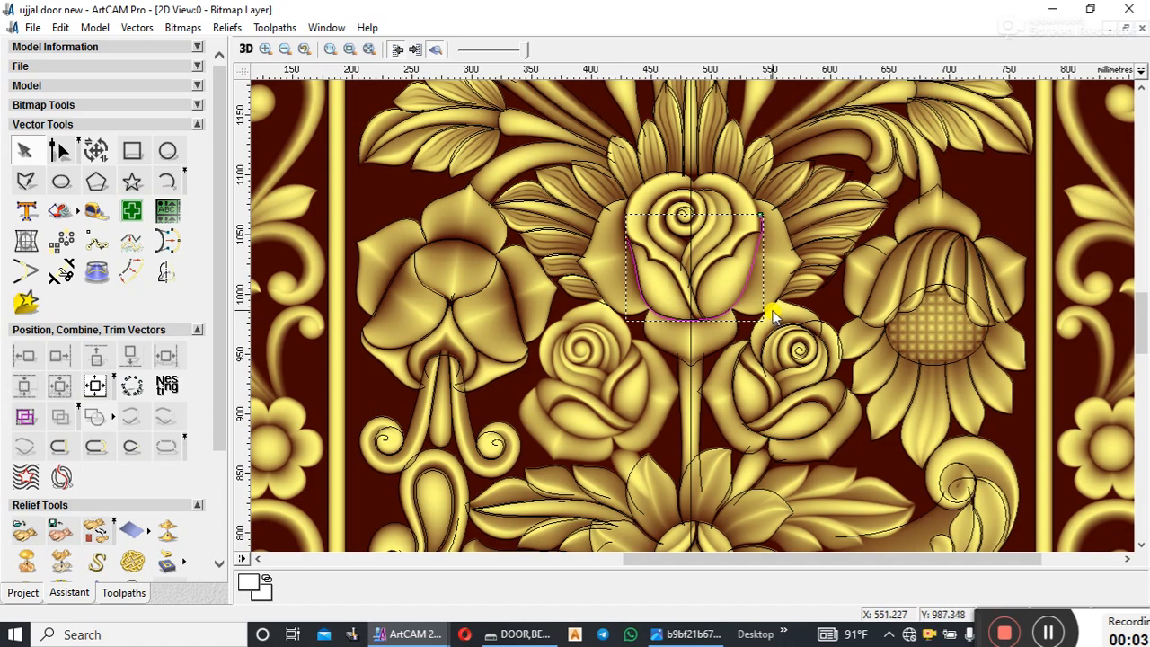
- Try to zero the relief around the central rose with the Shape Editor for the primary colour
{"action": "left_click", "coordinate": [782, 277]}
{"action": "right_click", "coordinate": [769, 266]}
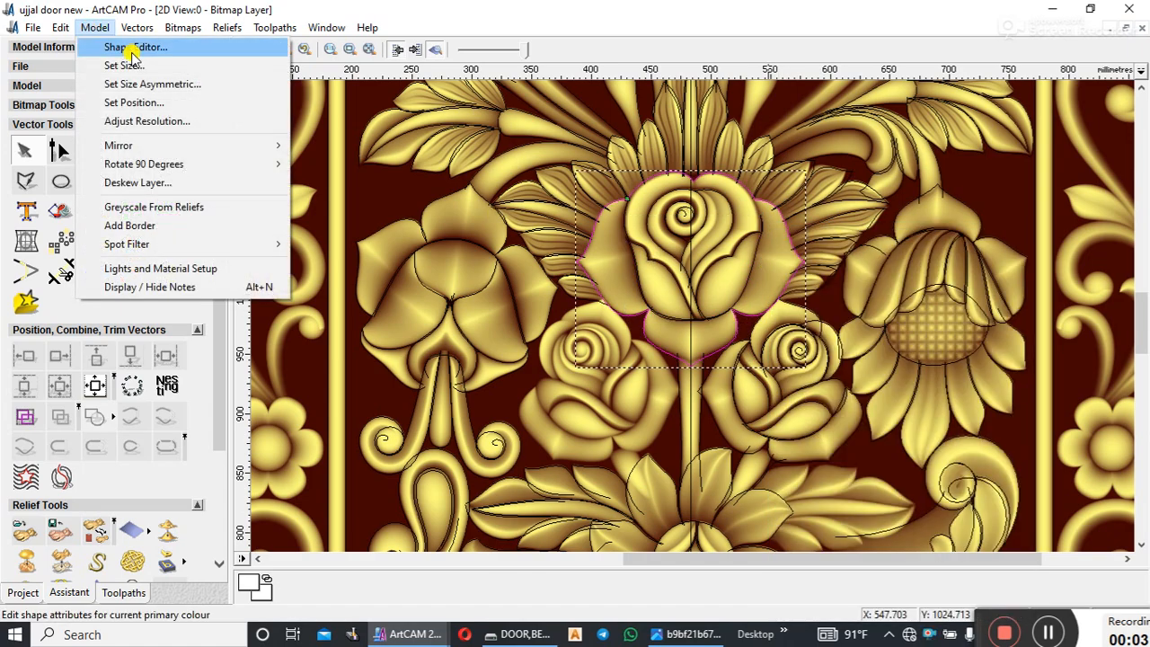
{"action": "left_click", "coordinate": [104, 45]}
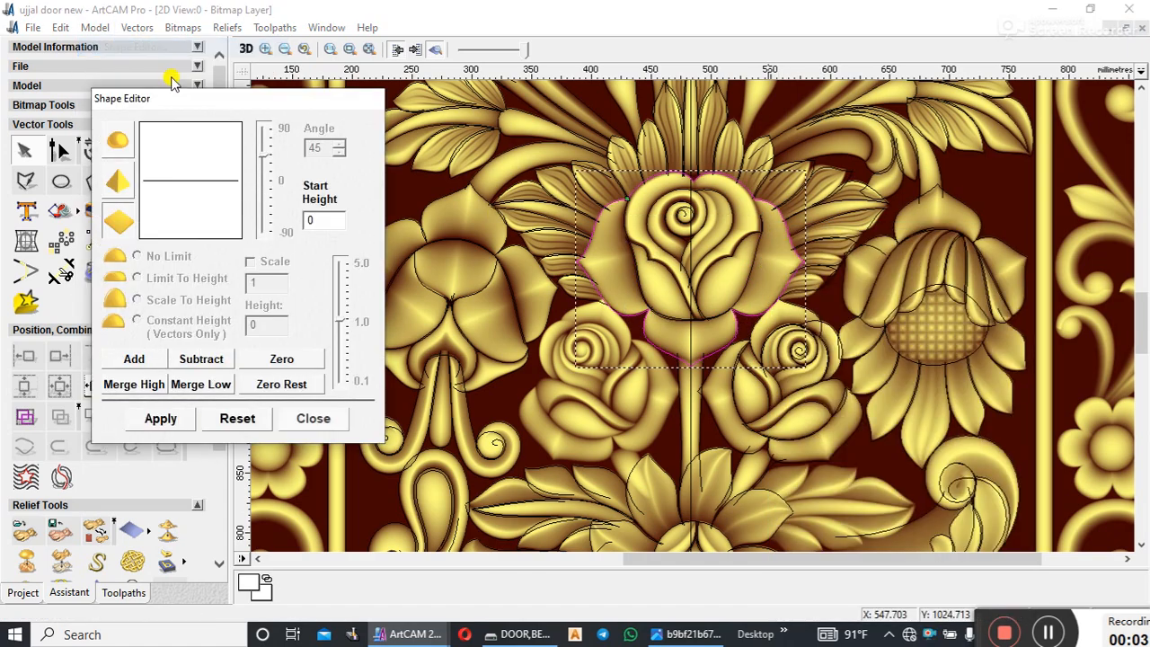
{"action": "left_click", "coordinate": [321, 422]}
{"action": "scroll", "coordinate": [688, 283], "scroll_direction": "down", "scroll_amount": 3}
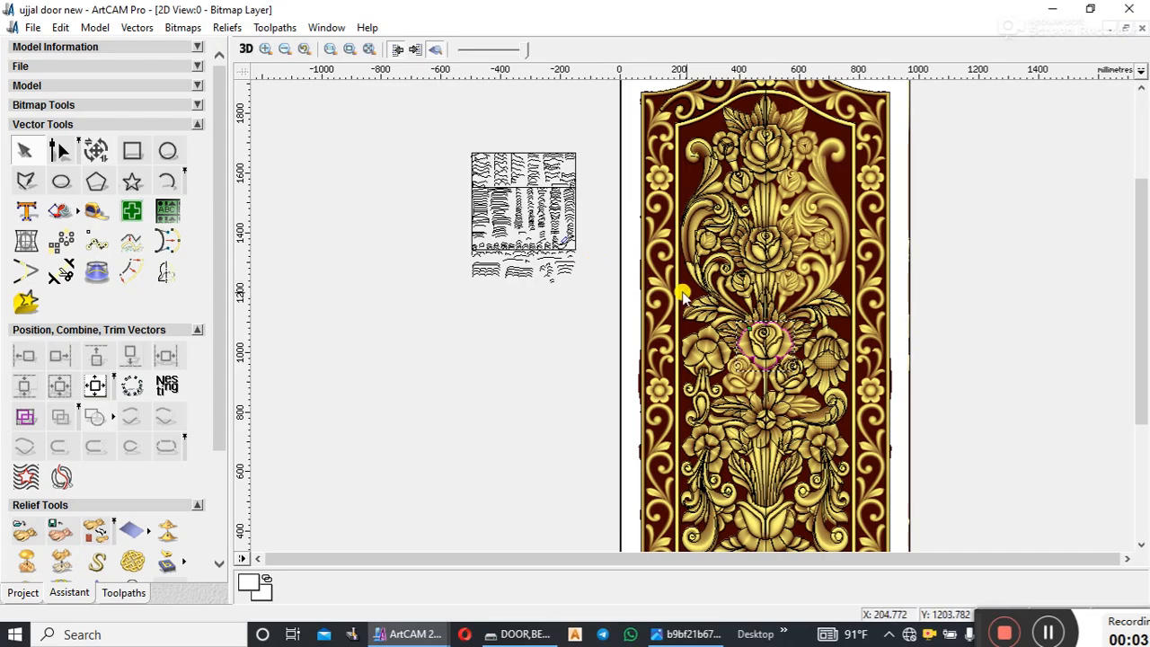
{"action": "scroll", "coordinate": [745, 329], "scroll_direction": "up", "scroll_amount": 3}
{"action": "left_click", "coordinate": [435, 49]}
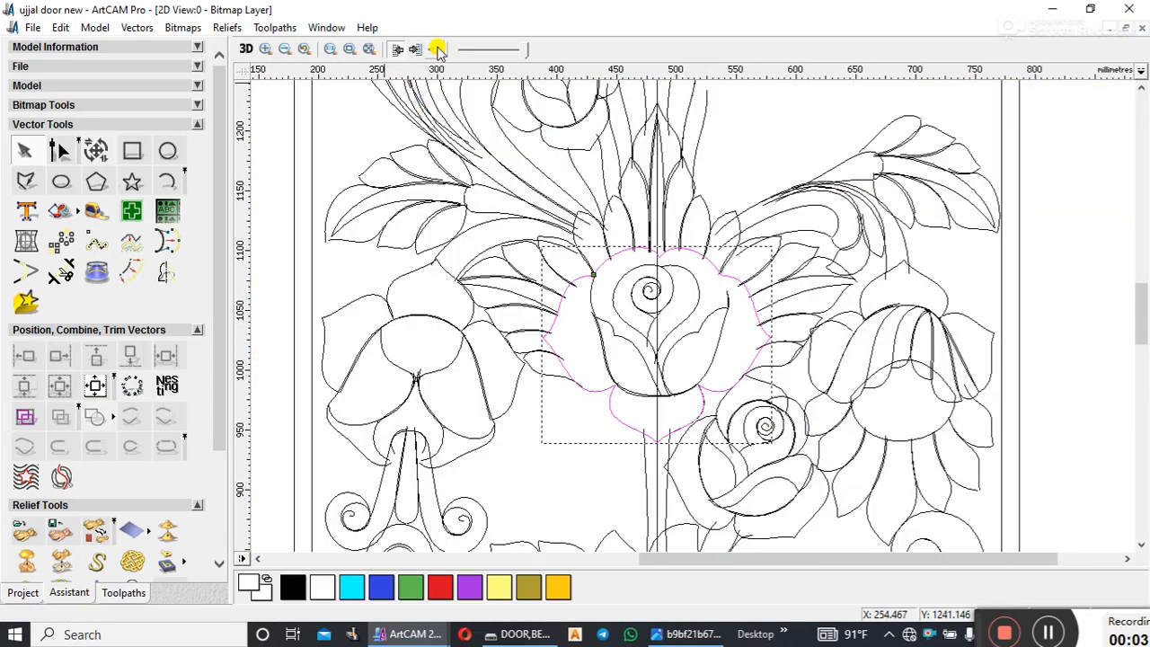
{"action": "left_click", "coordinate": [435, 49]}
- Zero the rest of the relief outside the selected rose outline using the vector Shape Editor
{"action": "right_click", "coordinate": [617, 307]}
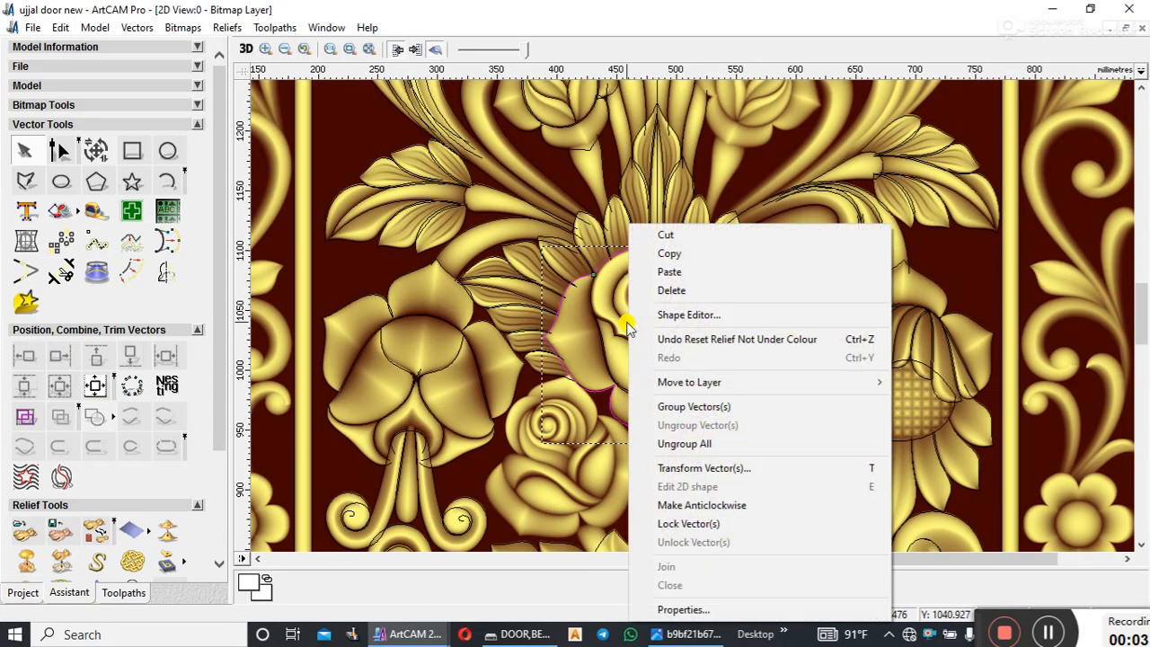
{"action": "left_click", "coordinate": [675, 316]}
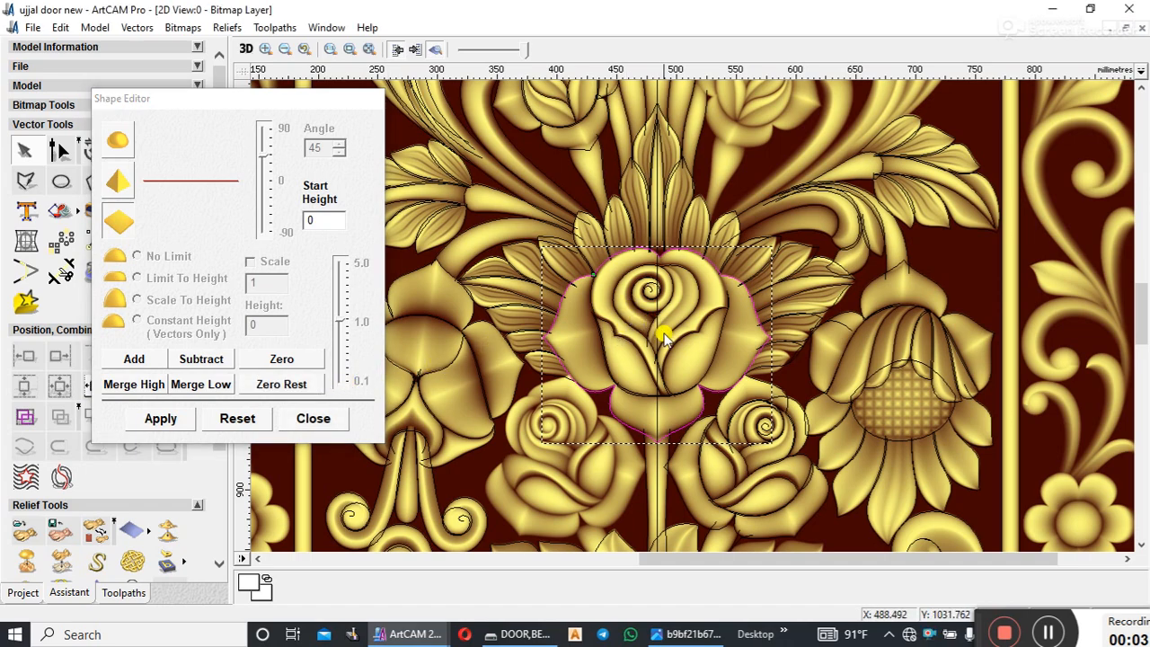
{"action": "scroll", "coordinate": [665, 337], "scroll_direction": "up", "scroll_amount": 2}
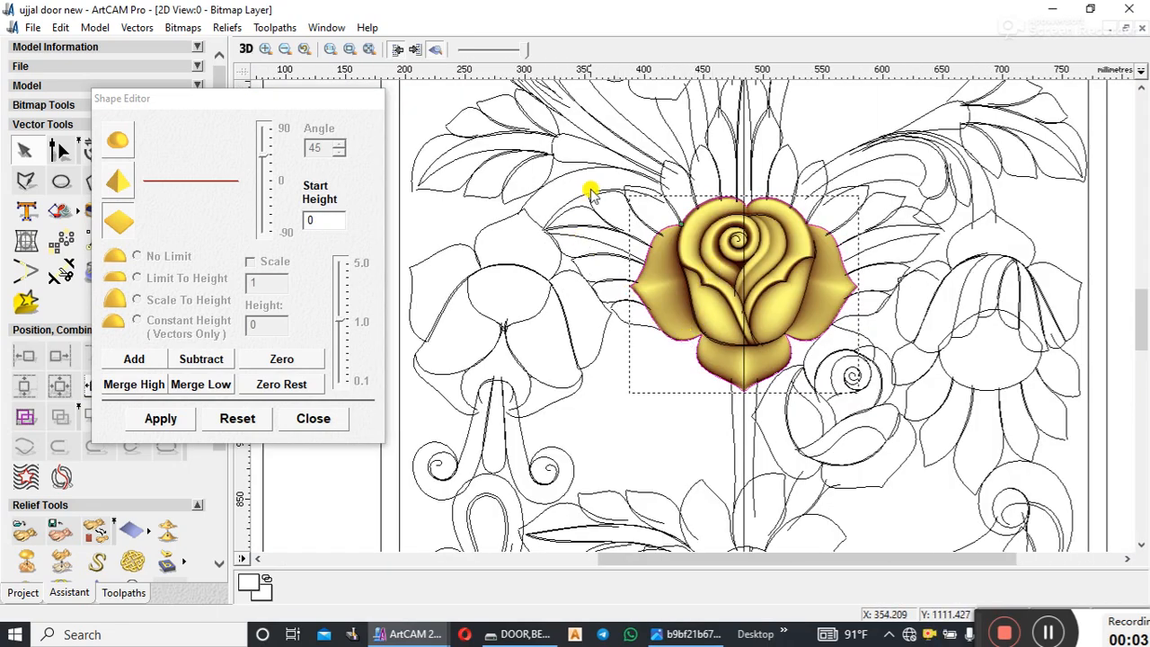
{"action": "scroll", "coordinate": [773, 288], "scroll_direction": "down", "scroll_amount": 3}
{"action": "scroll", "coordinate": [816, 275], "scroll_direction": "down", "scroll_amount": 1}
{"action": "scroll", "coordinate": [773, 275], "scroll_direction": "up", "scroll_amount": 1}
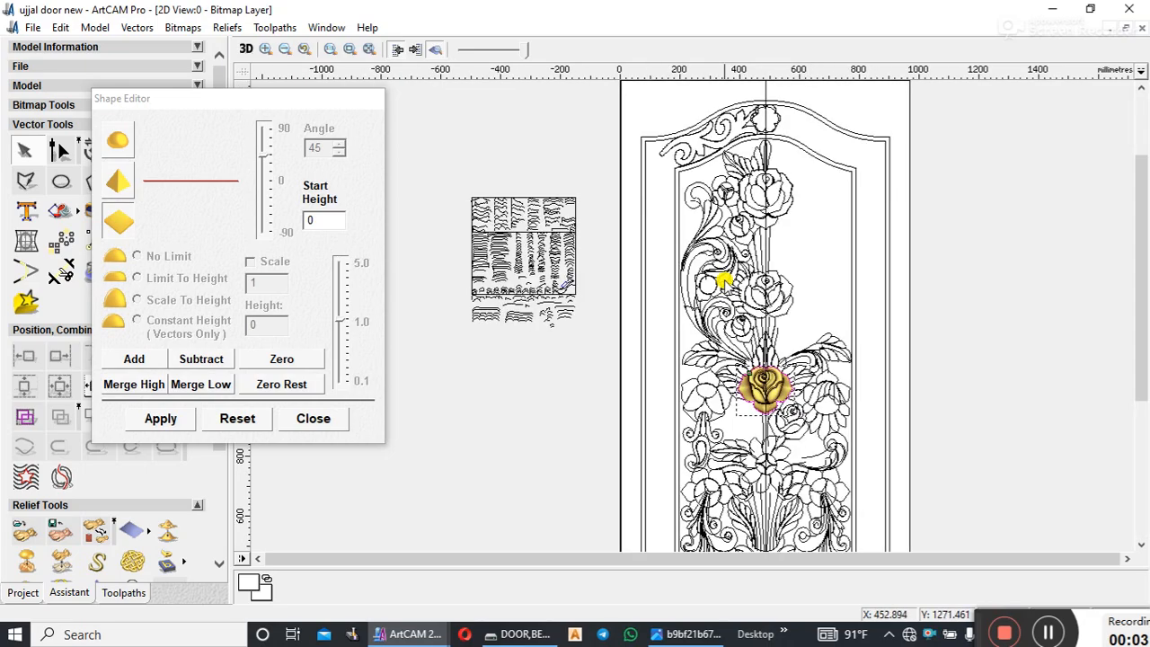
{"action": "left_click", "coordinate": [313, 418]}
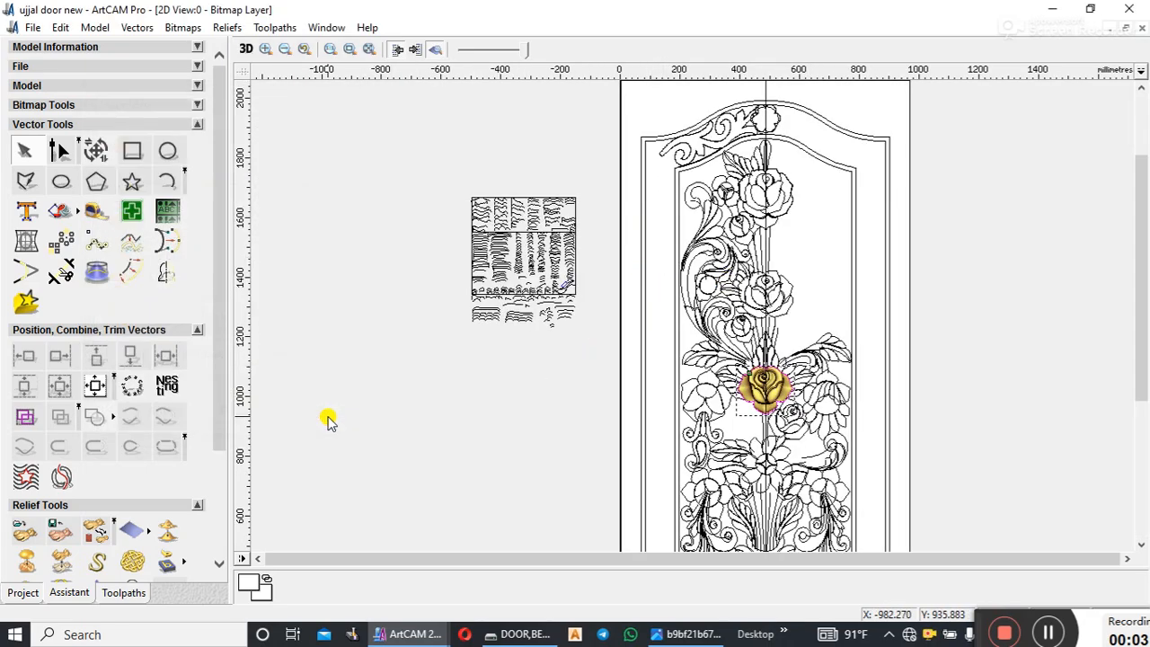
- Save the relief layer containing only the central rose to the Desktop as "golap 1" in ArtCAM relief format
{"action": "scroll", "coordinate": [754, 386], "scroll_direction": "up", "scroll_amount": 3}
{"action": "scroll", "coordinate": [624, 205], "scroll_direction": "up", "scroll_amount": 2}
{"action": "scroll", "coordinate": [681, 315], "scroll_direction": "down", "scroll_amount": 2}
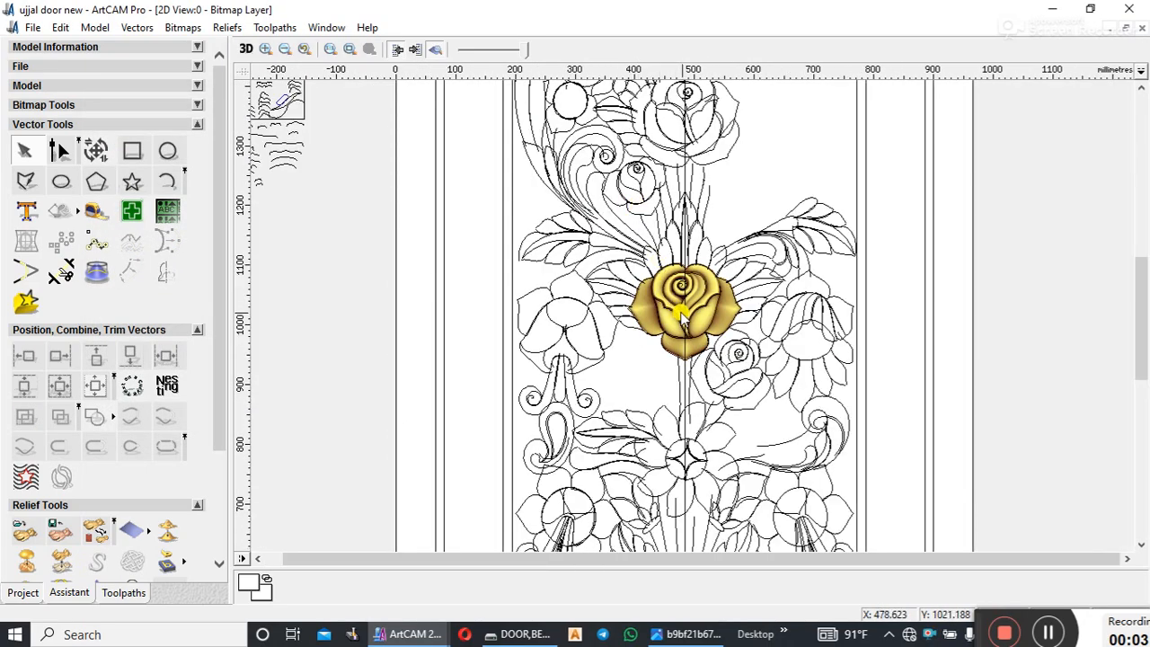
{"action": "scroll", "coordinate": [710, 297], "scroll_direction": "up", "scroll_amount": 3}
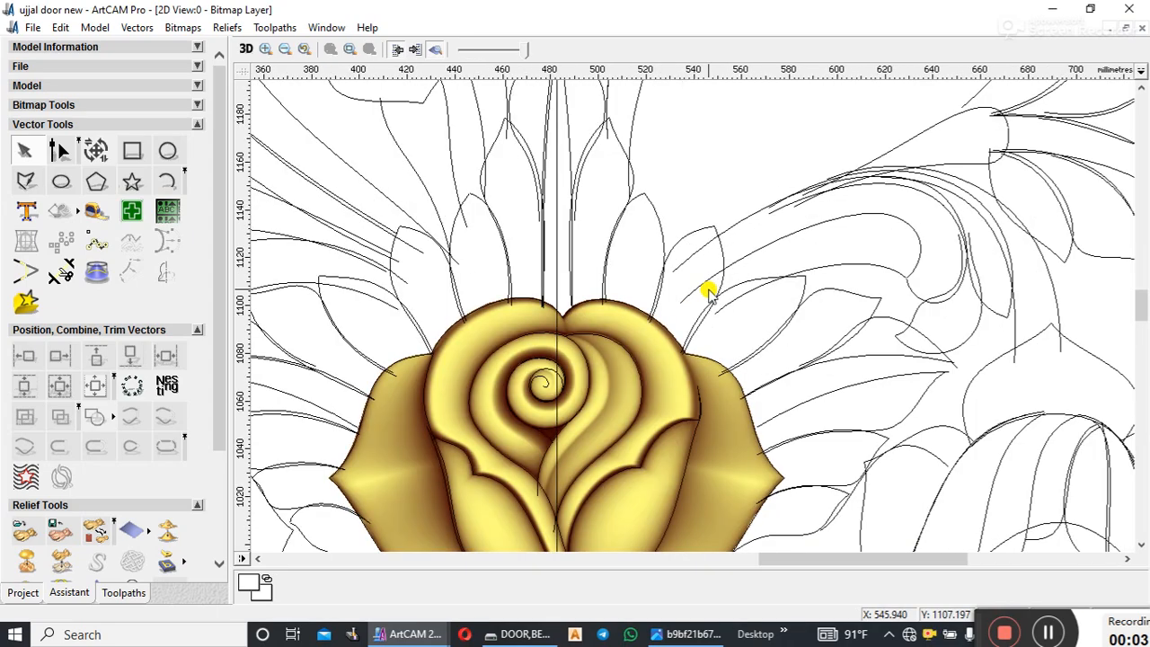
{"action": "left_click", "coordinate": [227, 27]}
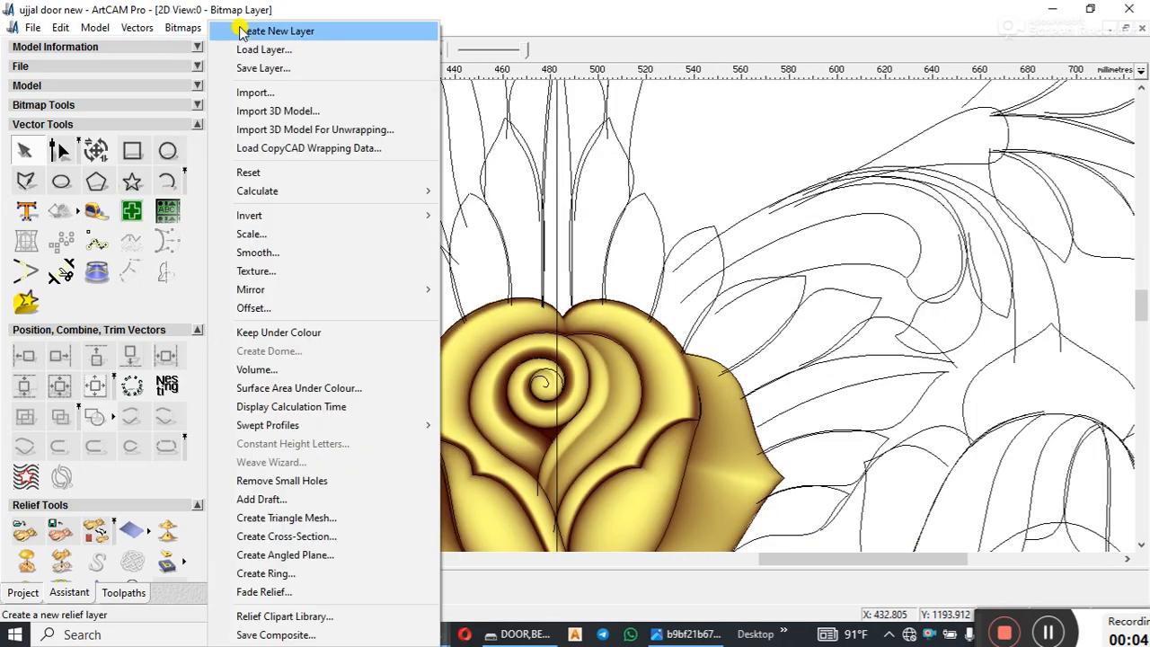
{"action": "mouse_move", "coordinate": [196, 29]}
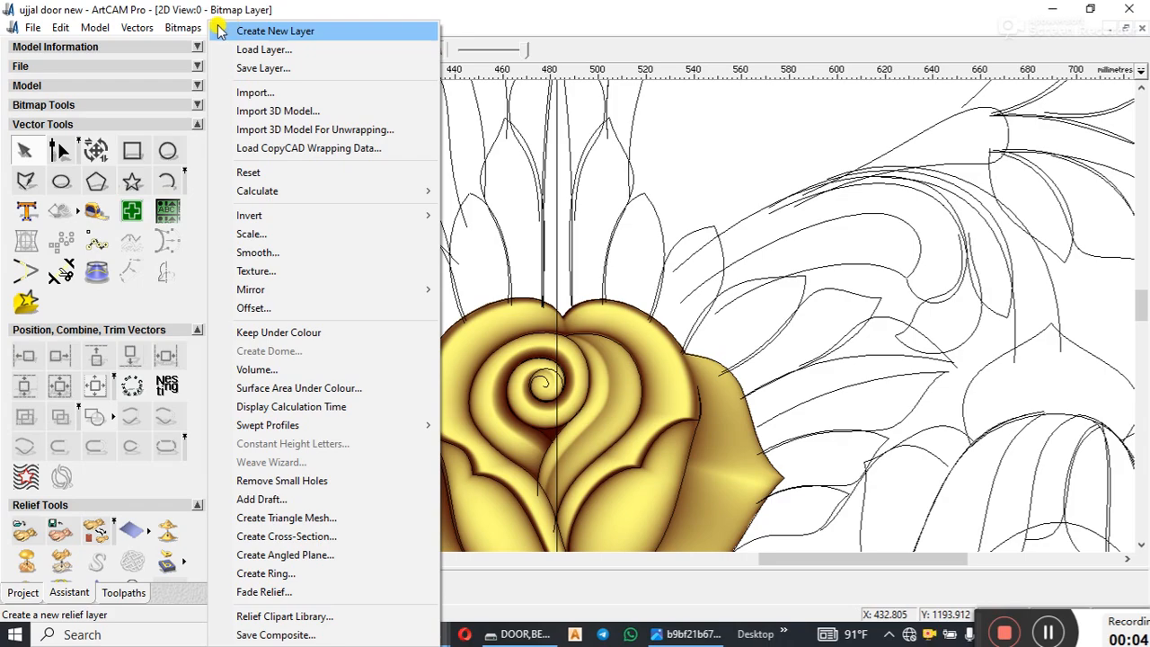
{"action": "left_click", "coordinate": [503, 36]}
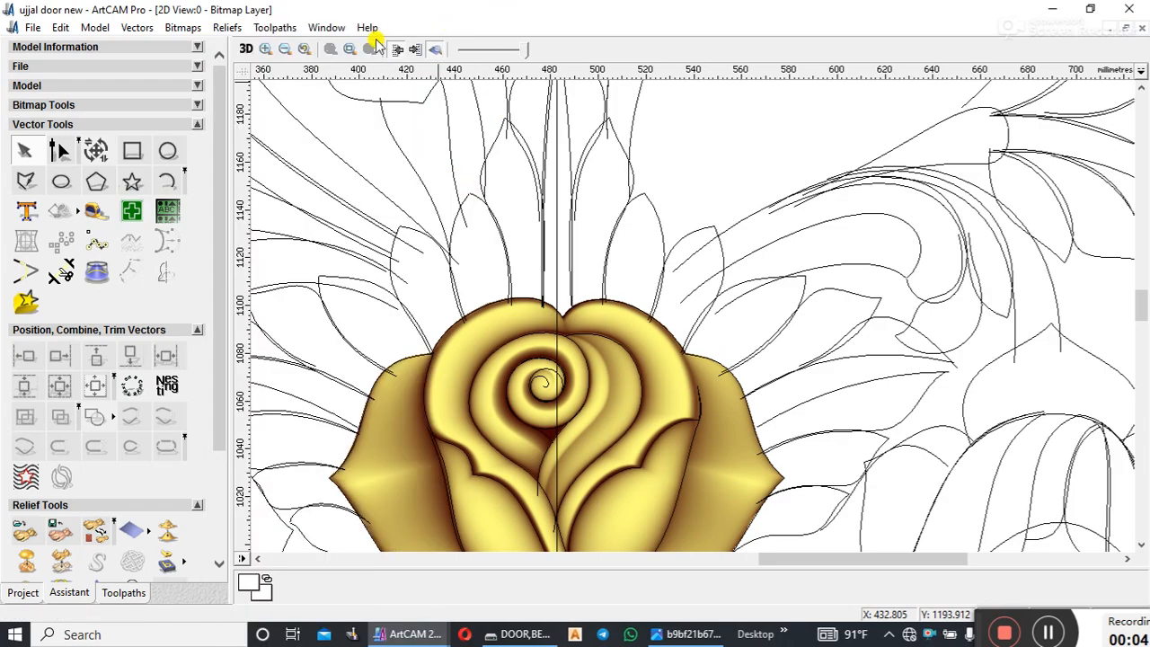
{"action": "left_click", "coordinate": [229, 27]}
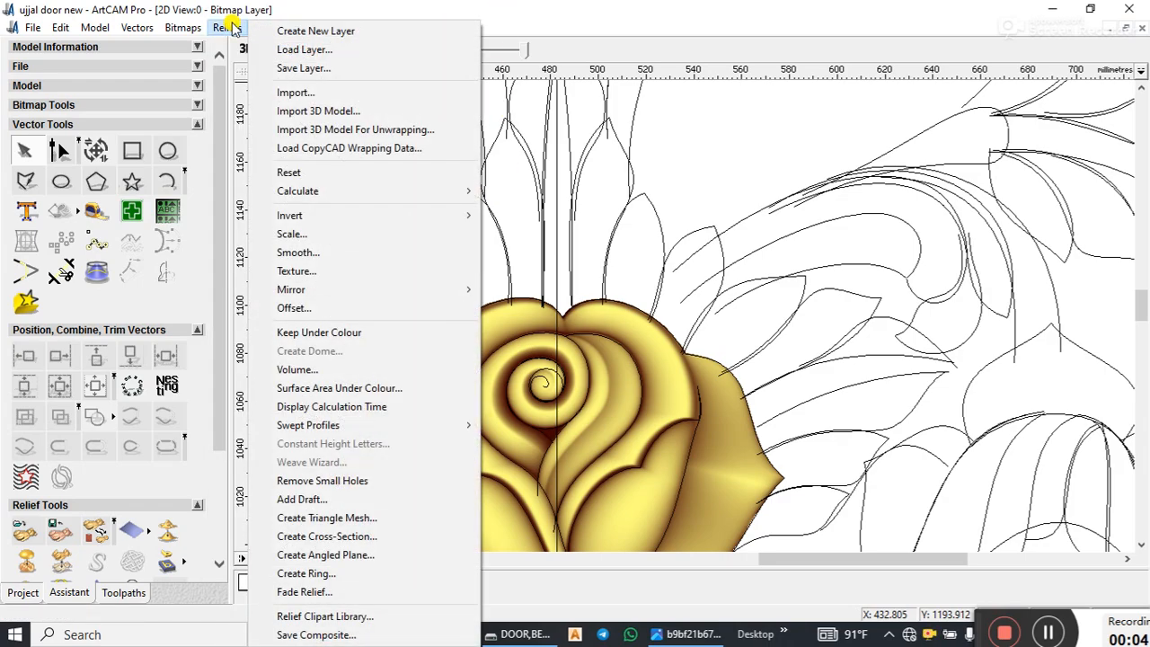
{"action": "left_click", "coordinate": [299, 68]}
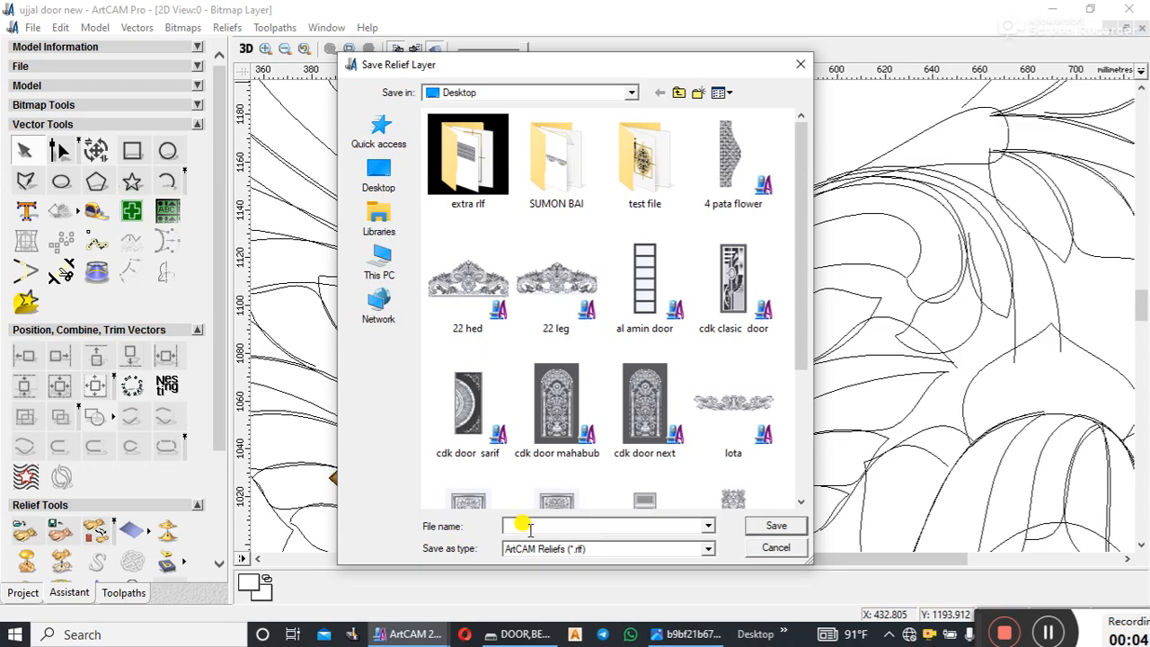
{"action": "type", "text": "gola"}
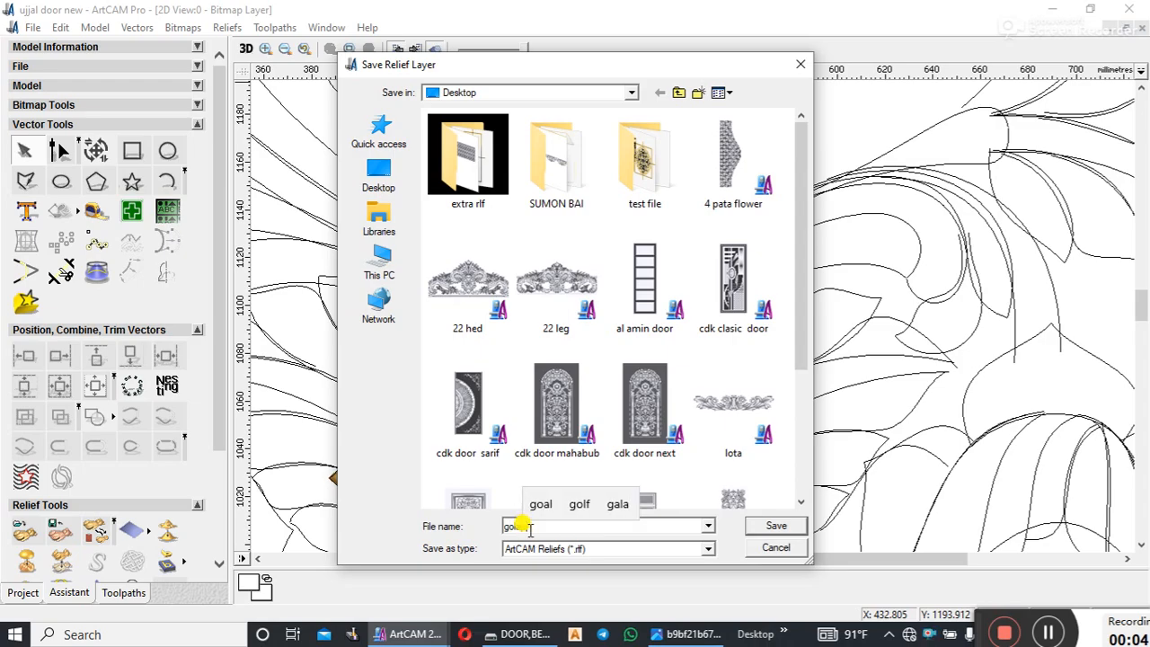
{"action": "type", "text": "p 1"}
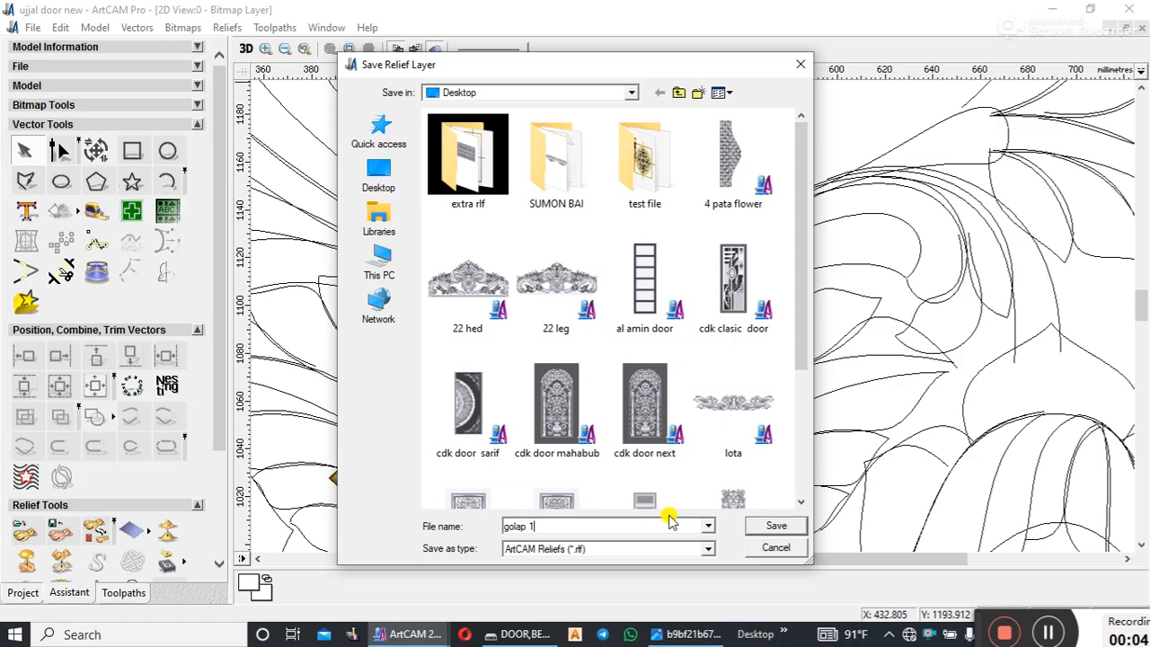
{"action": "left_click", "coordinate": [769, 528]}
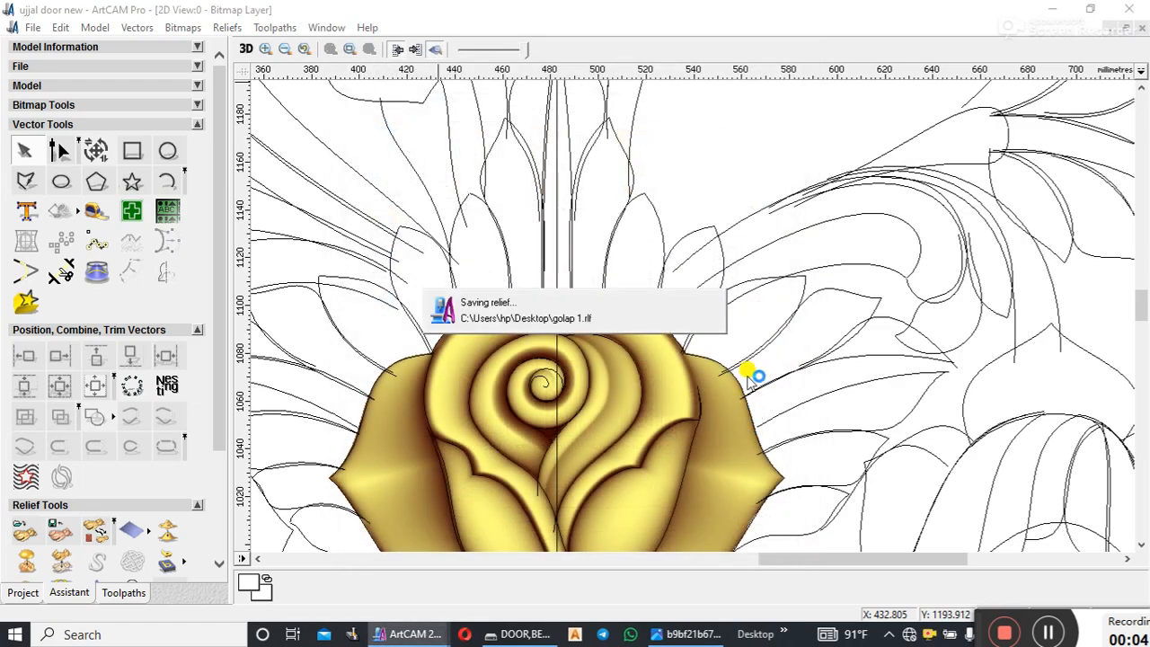
{"action": "scroll", "coordinate": [735, 391], "scroll_direction": "down", "scroll_amount": 5}
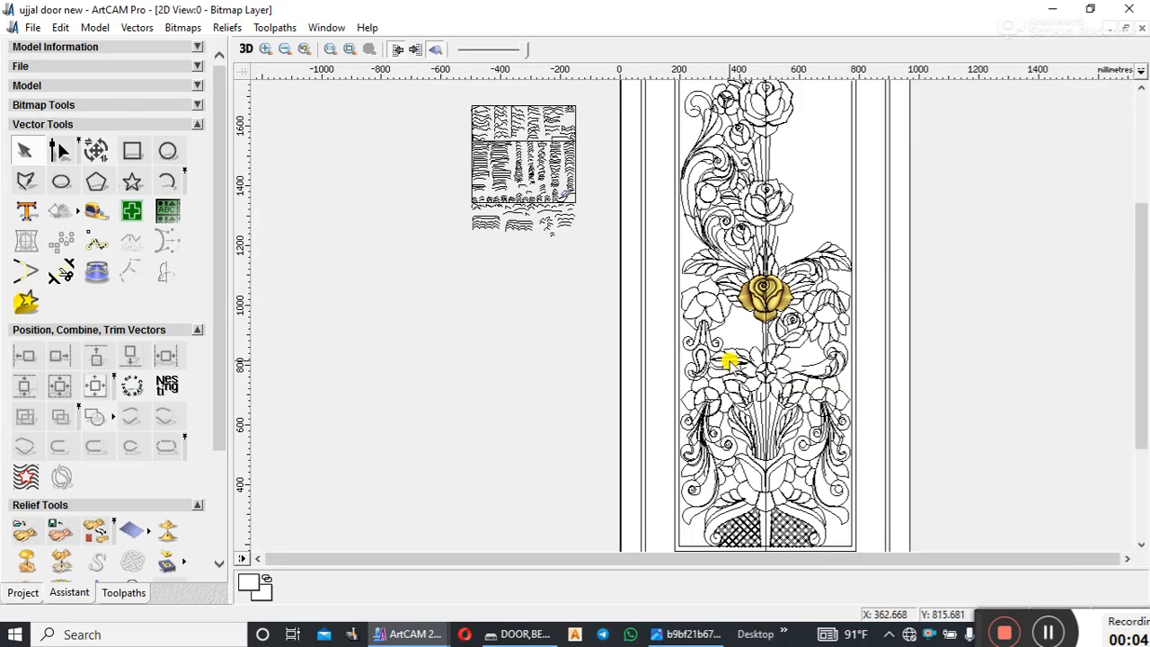
{"action": "scroll", "coordinate": [732, 359], "scroll_direction": "up", "scroll_amount": 2}
{"action": "scroll", "coordinate": [737, 296], "scroll_direction": "down", "scroll_amount": 3}
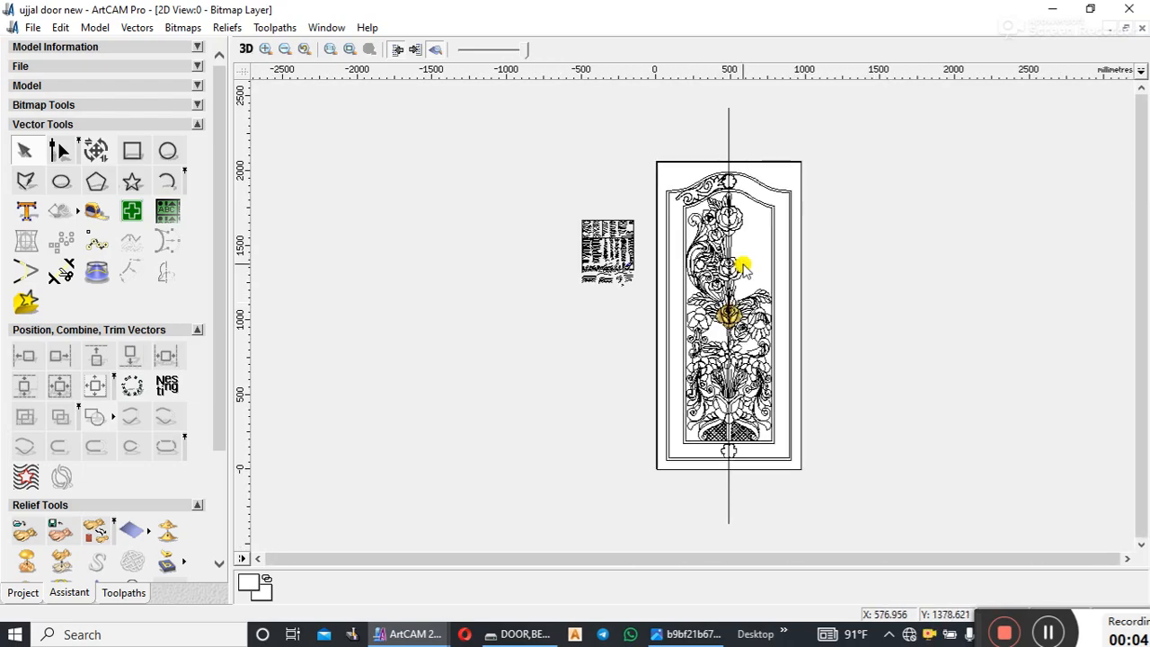
- Restore the full door relief by undoing the zeroing outside the rose outline, and save the model
{"action": "scroll", "coordinate": [737, 274], "scroll_direction": "up", "scroll_amount": 3}
{"action": "scroll", "coordinate": [764, 323], "scroll_direction": "down", "scroll_amount": 5}
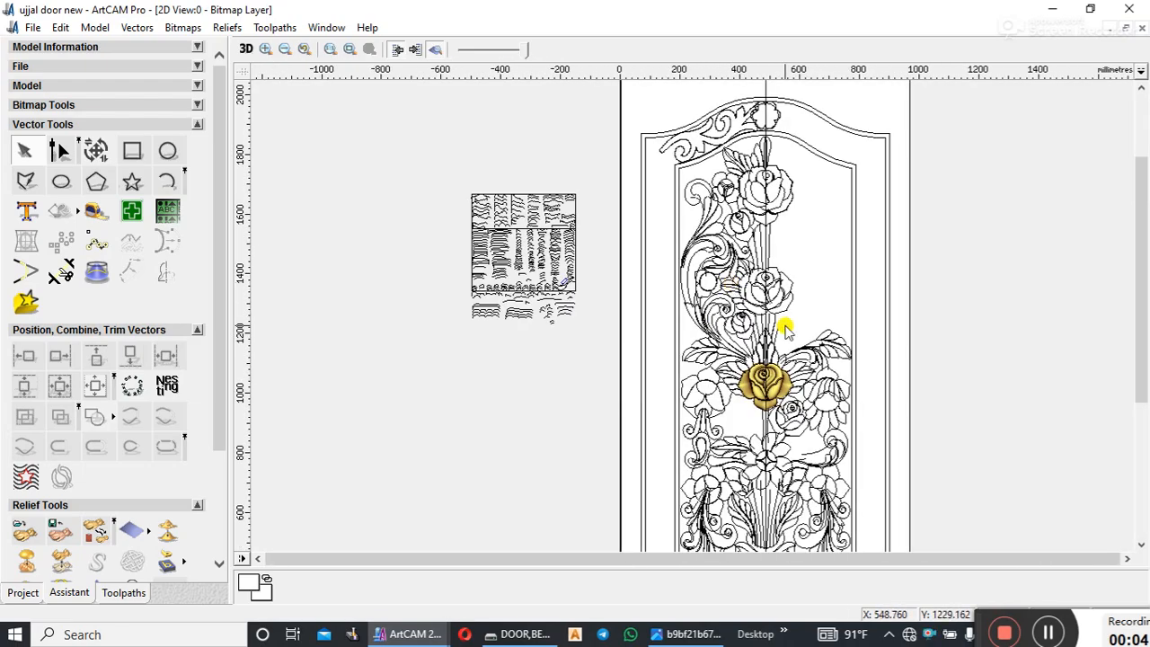
{"action": "scroll", "coordinate": [730, 306], "scroll_direction": "up", "scroll_amount": 3}
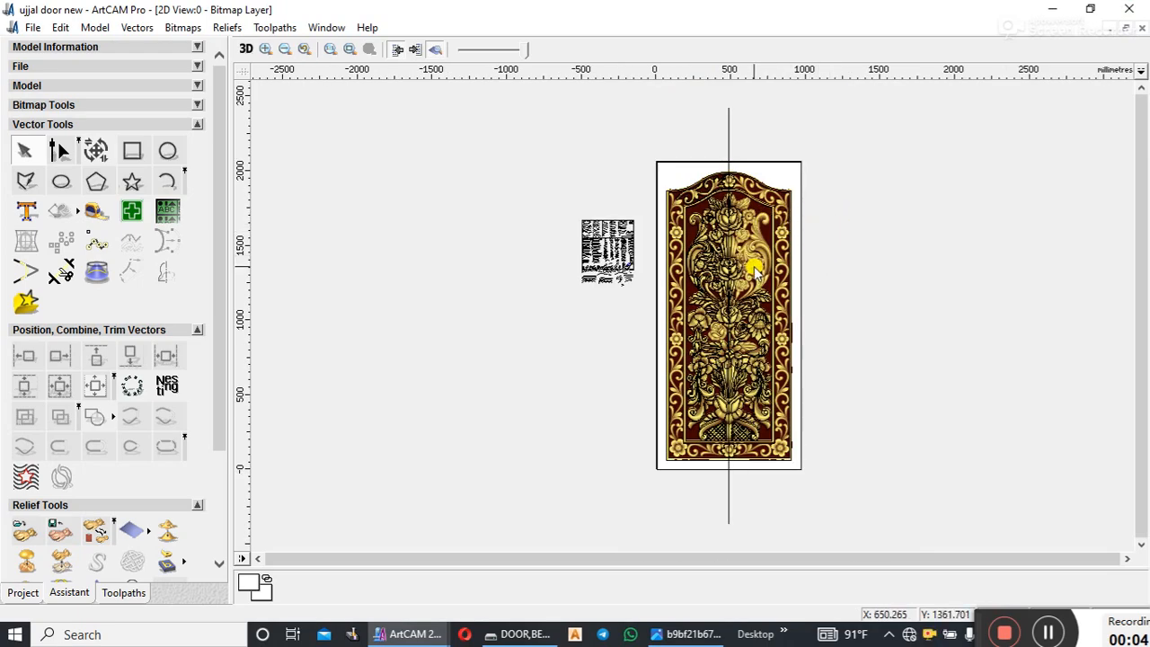
{"action": "scroll", "coordinate": [754, 268], "scroll_direction": "up", "scroll_amount": 2}
{"action": "scroll", "coordinate": [868, 303], "scroll_direction": "down", "scroll_amount": 2}
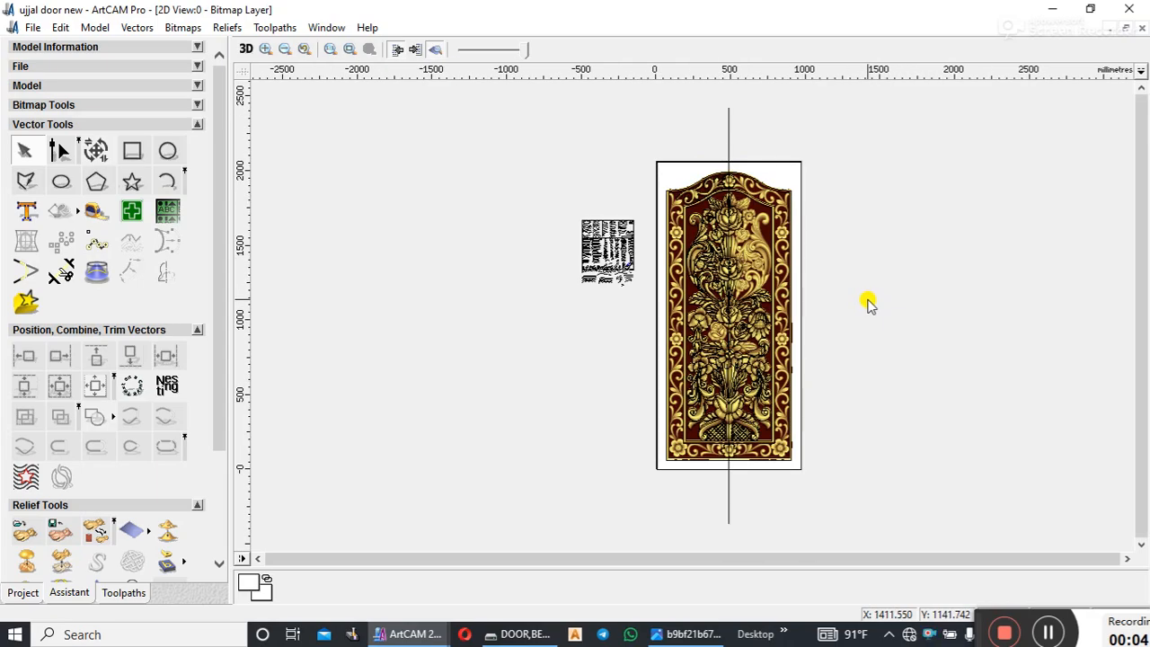
{"action": "key", "text": "ctrl+s"}
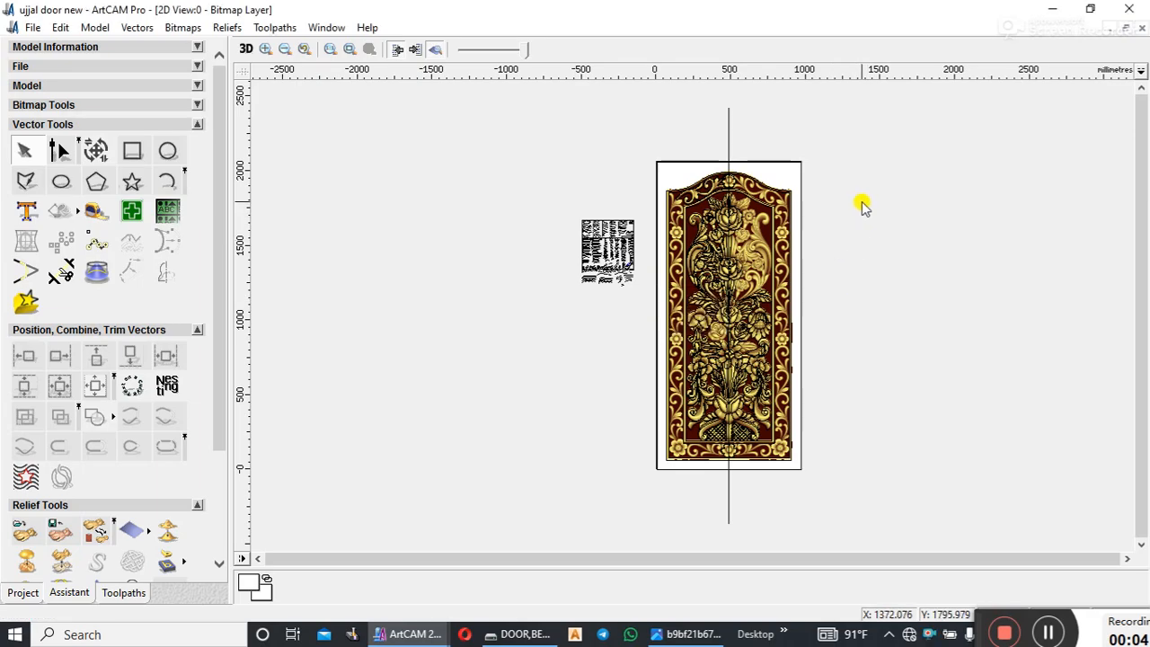
- Import the "golap 1" relief from the Desktop as 3D clipart and move its settings dialog clear of the door
{"action": "scroll", "coordinate": [750, 265], "scroll_direction": "up", "scroll_amount": 4}
{"action": "scroll", "coordinate": [749, 271], "scroll_direction": "down", "scroll_amount": 4}
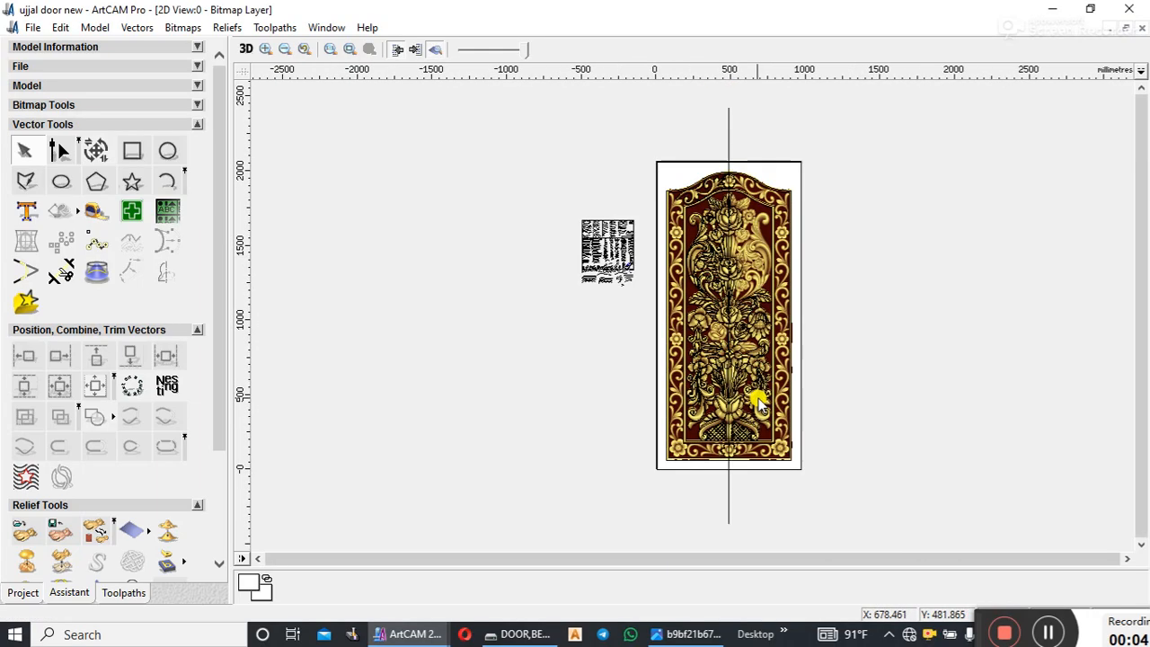
{"action": "scroll", "coordinate": [730, 314], "scroll_direction": "up", "scroll_amount": 5}
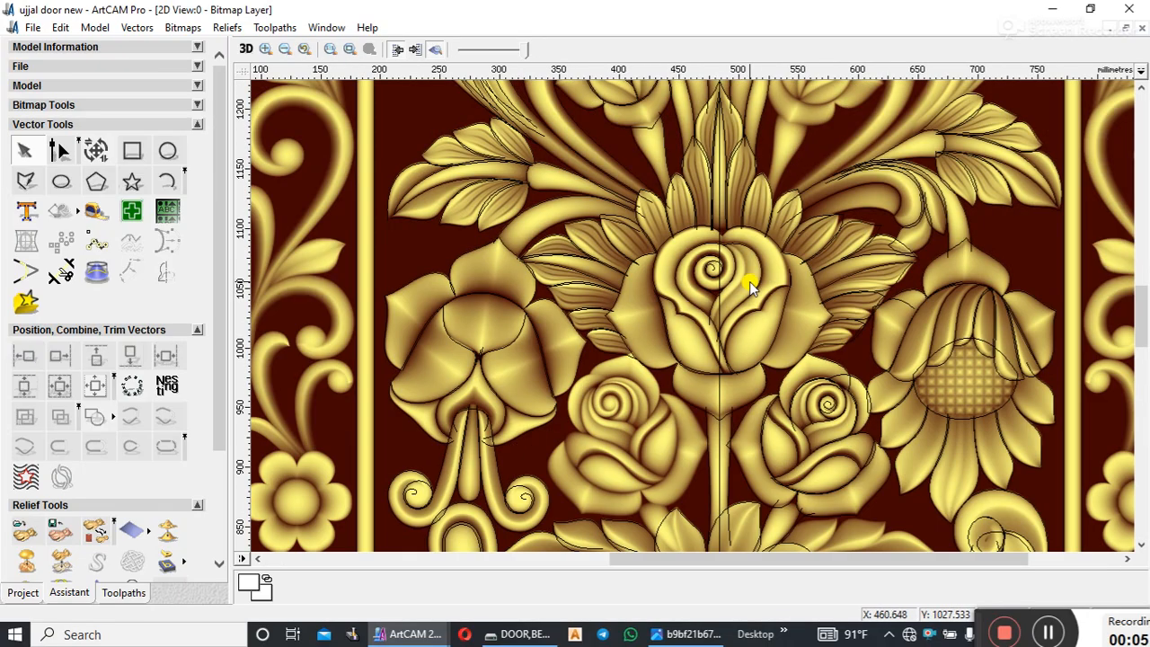
{"action": "scroll", "coordinate": [745, 282], "scroll_direction": "down", "scroll_amount": 3}
{"action": "left_click", "coordinate": [227, 27]}
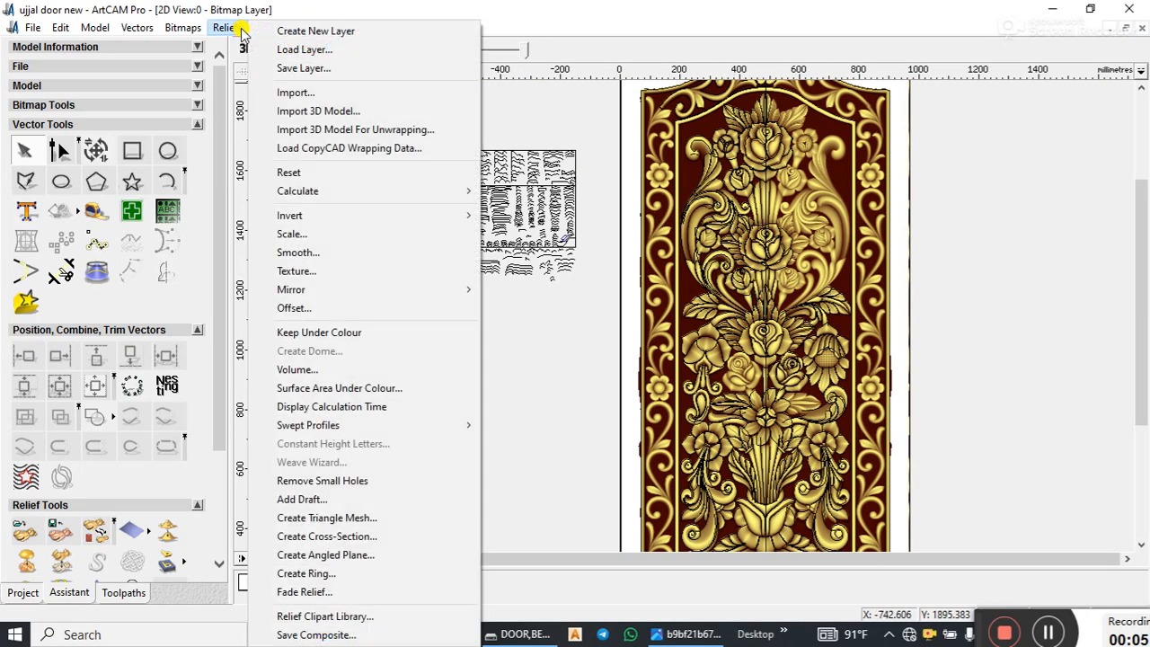
{"action": "left_click", "coordinate": [281, 93]}
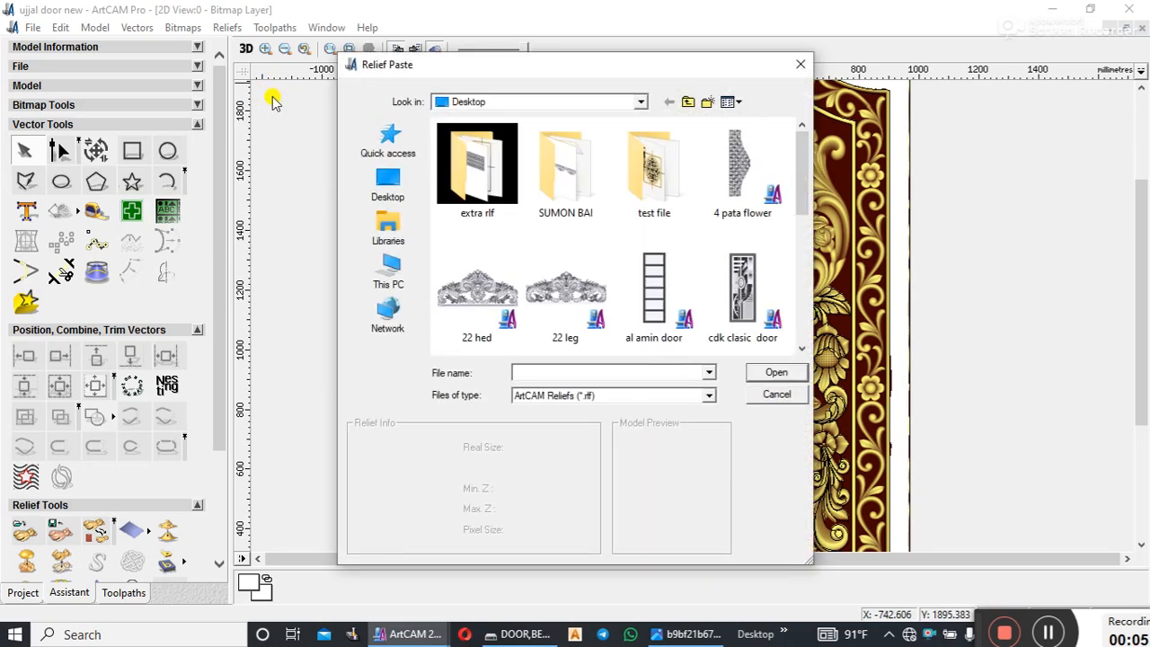
{"action": "scroll", "coordinate": [575, 214], "scroll_direction": "down", "scroll_amount": 3}
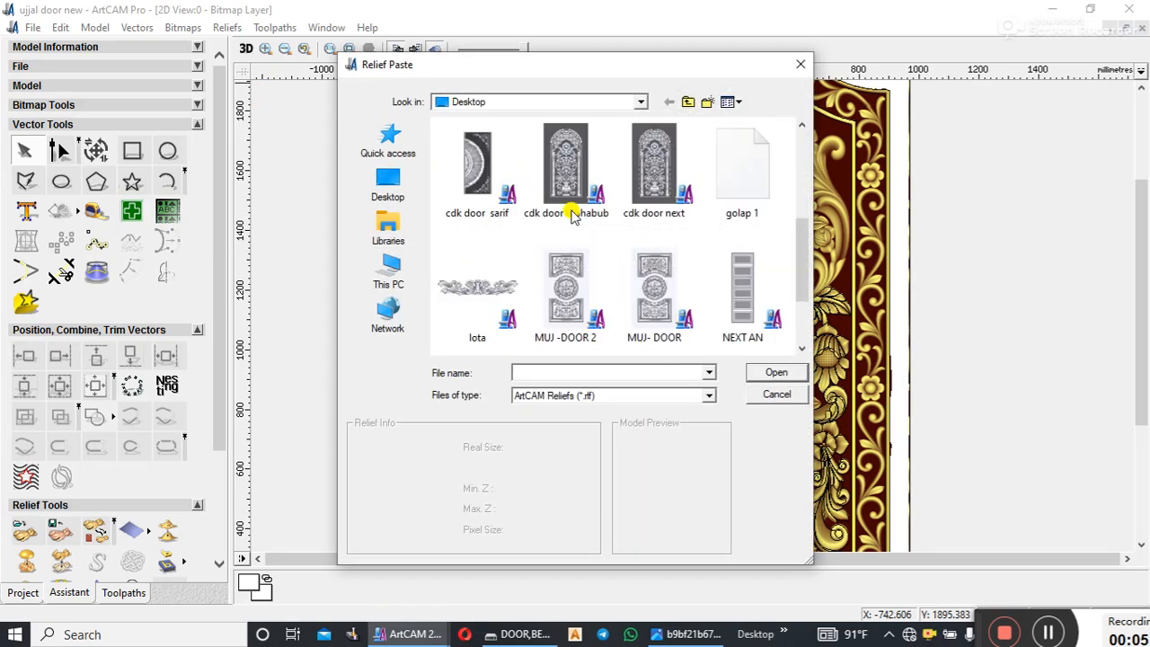
{"action": "left_click", "coordinate": [728, 184]}
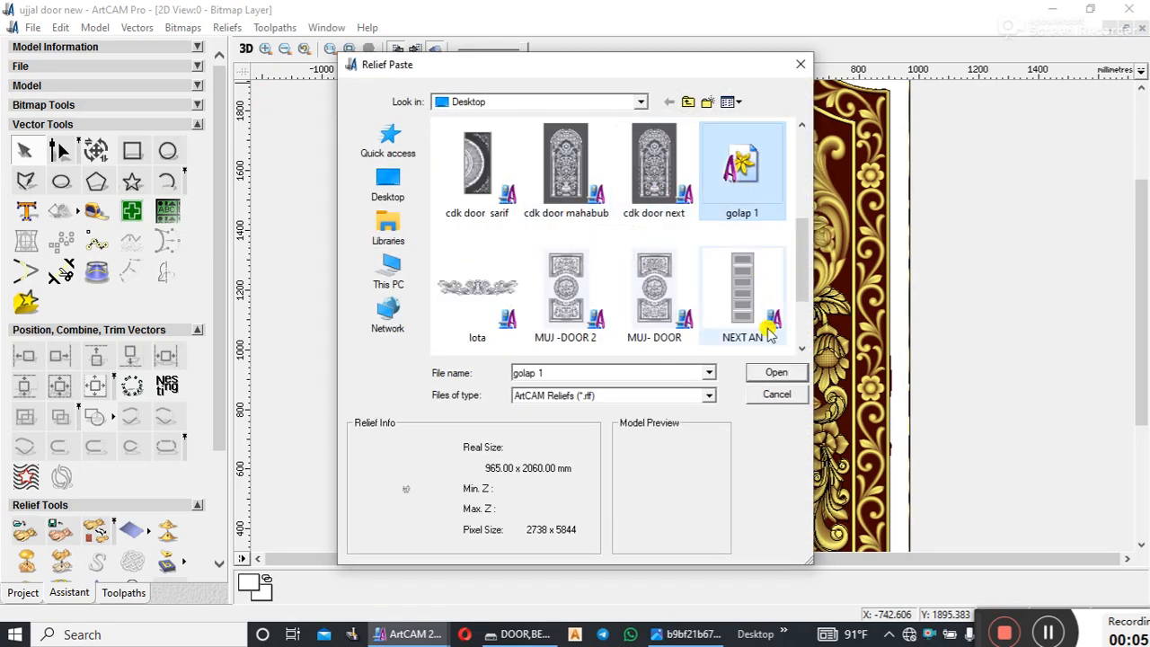
{"action": "left_click", "coordinate": [775, 374]}
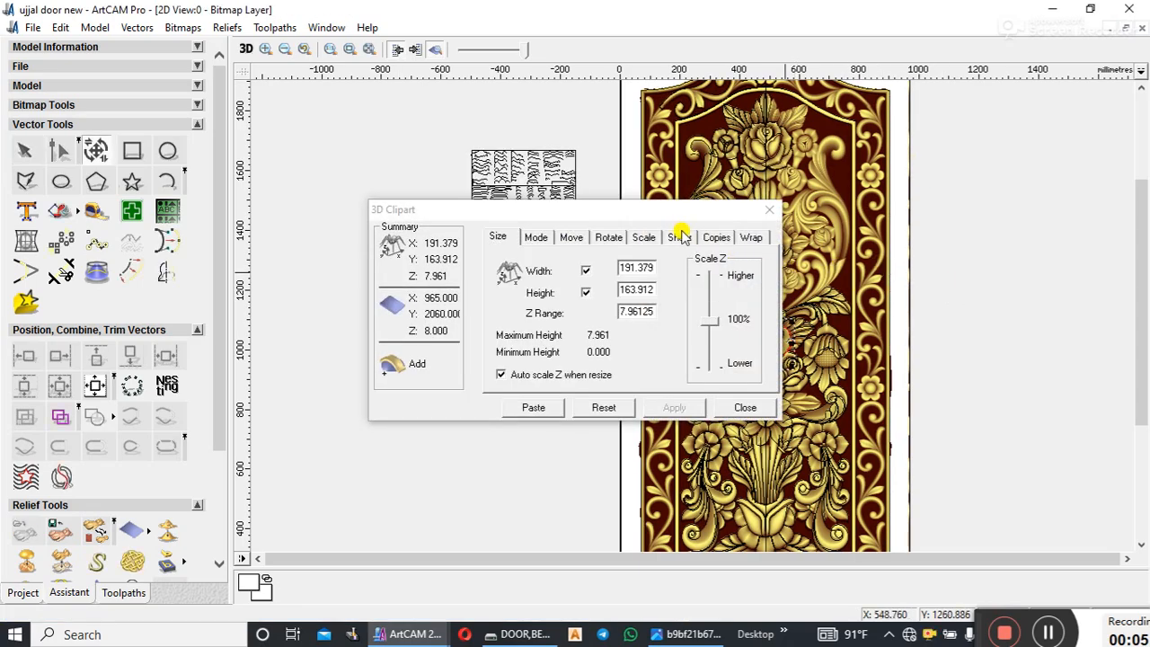
{"action": "left_click_drag", "start_coordinate": [662, 211], "coordinate": [420, 193]}
{"action": "left_click", "coordinate": [953, 284]}
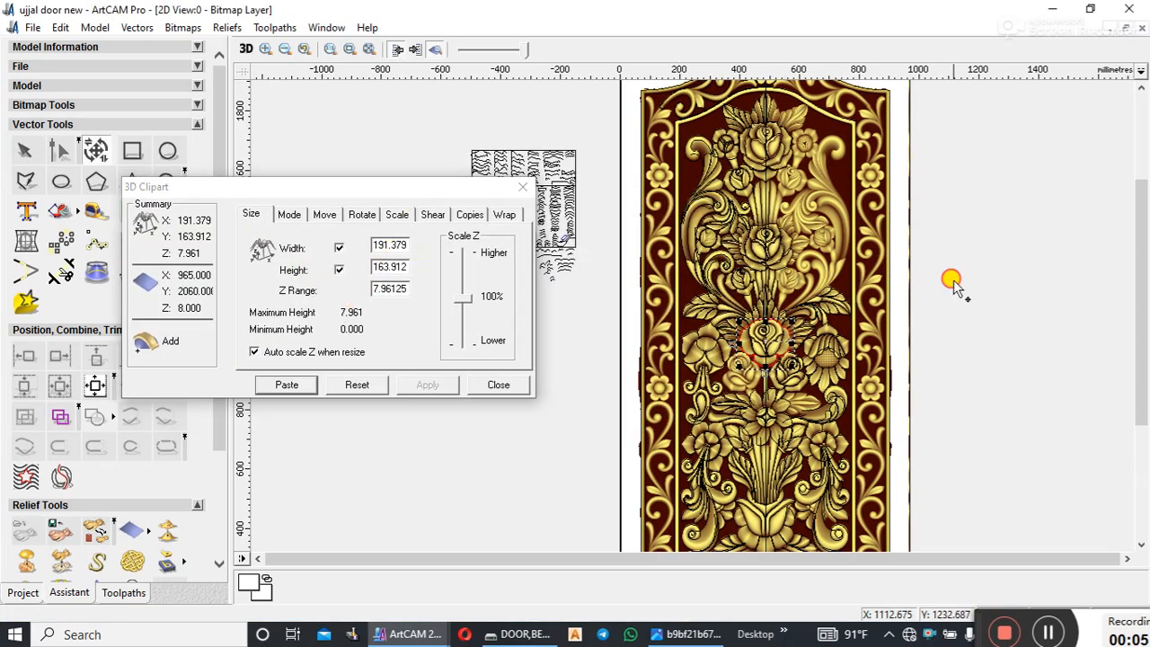
- Move the rose clipart outline from the door's centre to the blank upper-right corner beside the arch
{"action": "scroll", "coordinate": [760, 332], "scroll_direction": "up", "scroll_amount": 1}
{"action": "scroll", "coordinate": [735, 315], "scroll_direction": "down", "scroll_amount": 2}
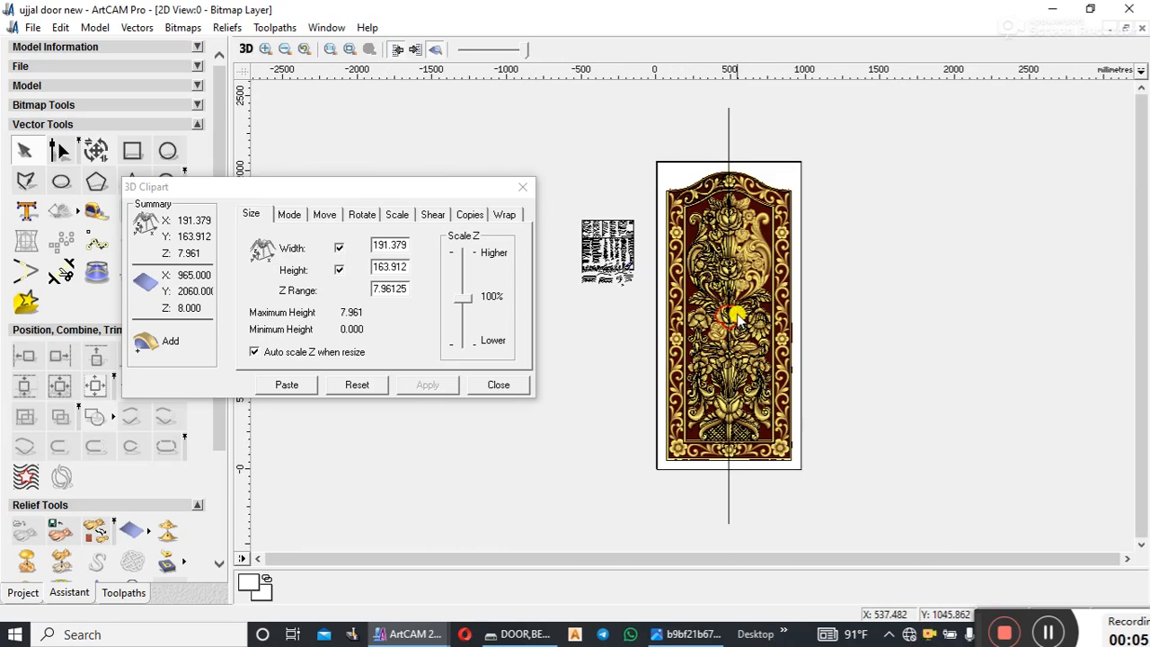
{"action": "scroll", "coordinate": [726, 306], "scroll_direction": "up", "scroll_amount": 3}
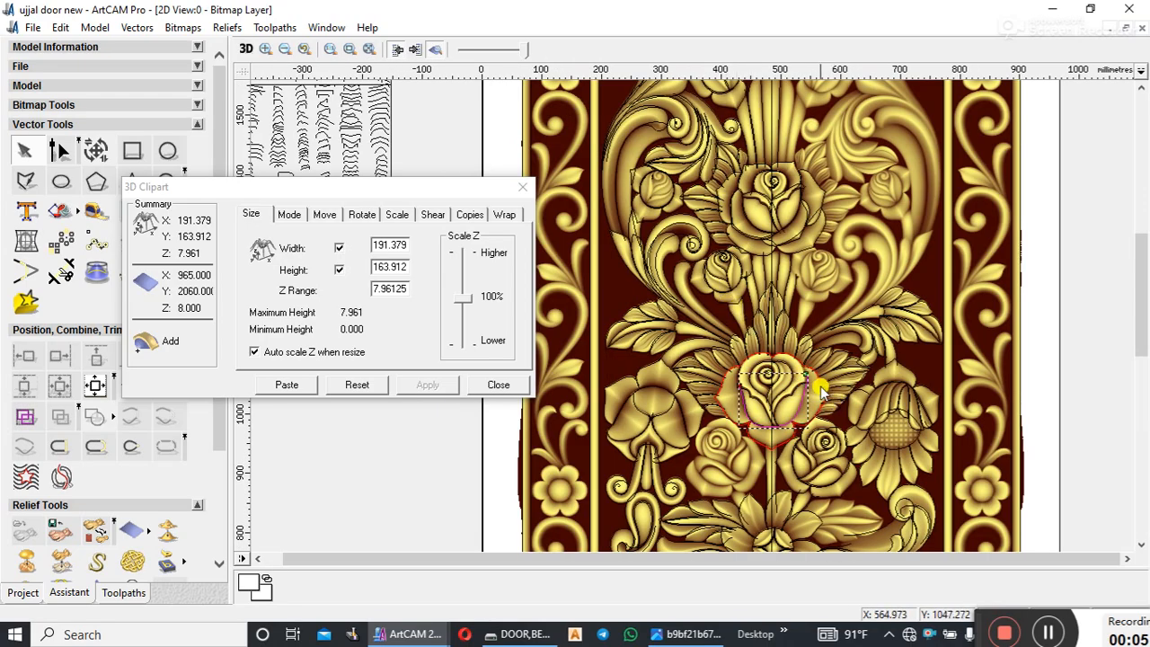
{"action": "scroll", "coordinate": [779, 389], "scroll_direction": "down", "scroll_amount": 2}
{"action": "left_click_drag", "start_coordinate": [783, 391], "coordinate": [844, 191]}
{"action": "scroll", "coordinate": [823, 211], "scroll_direction": "up", "scroll_amount": 2}
{"action": "scroll", "coordinate": [683, 278], "scroll_direction": "down", "scroll_amount": 1}
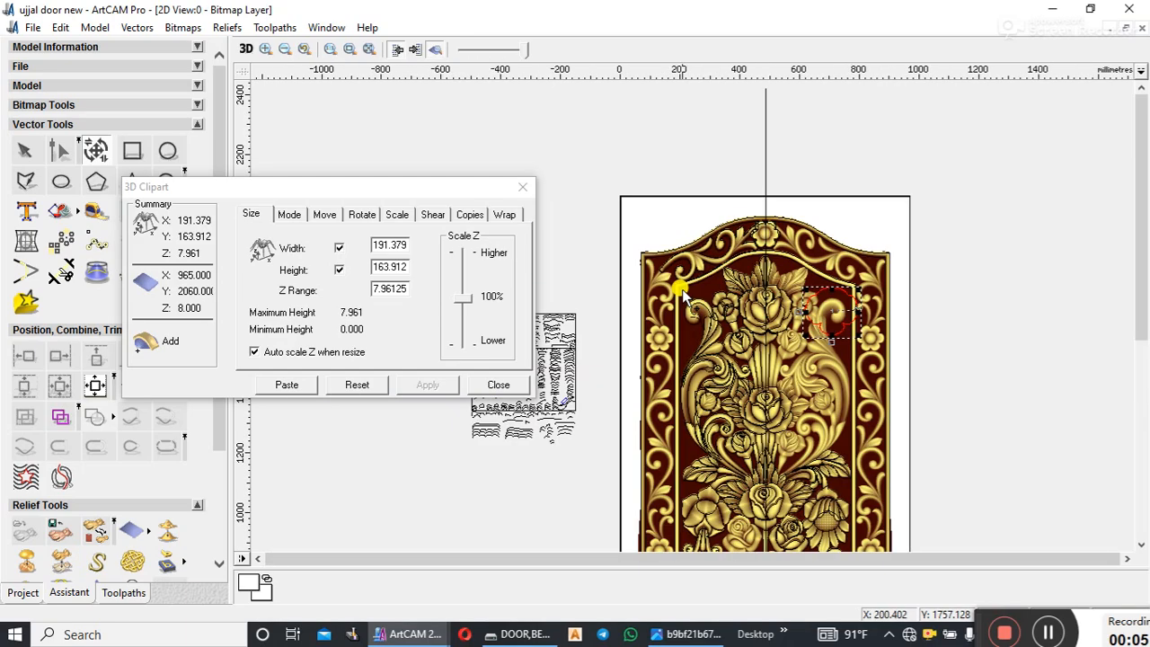
{"action": "scroll", "coordinate": [745, 307], "scroll_direction": "up", "scroll_amount": 1}
{"action": "left_click_drag", "start_coordinate": [893, 283], "coordinate": [947, 102]}
{"action": "scroll", "coordinate": [924, 144], "scroll_direction": "up", "scroll_amount": 1}
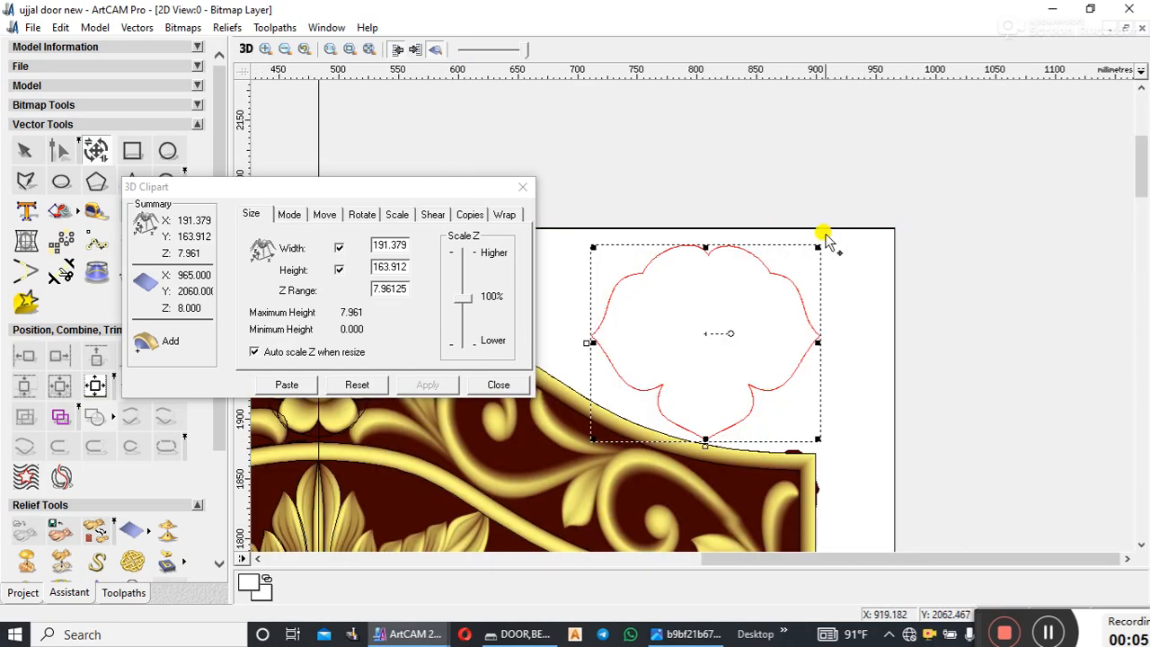
- Set the rose clipart's paste mode to Merge Highest
{"action": "left_click", "coordinate": [290, 225]}
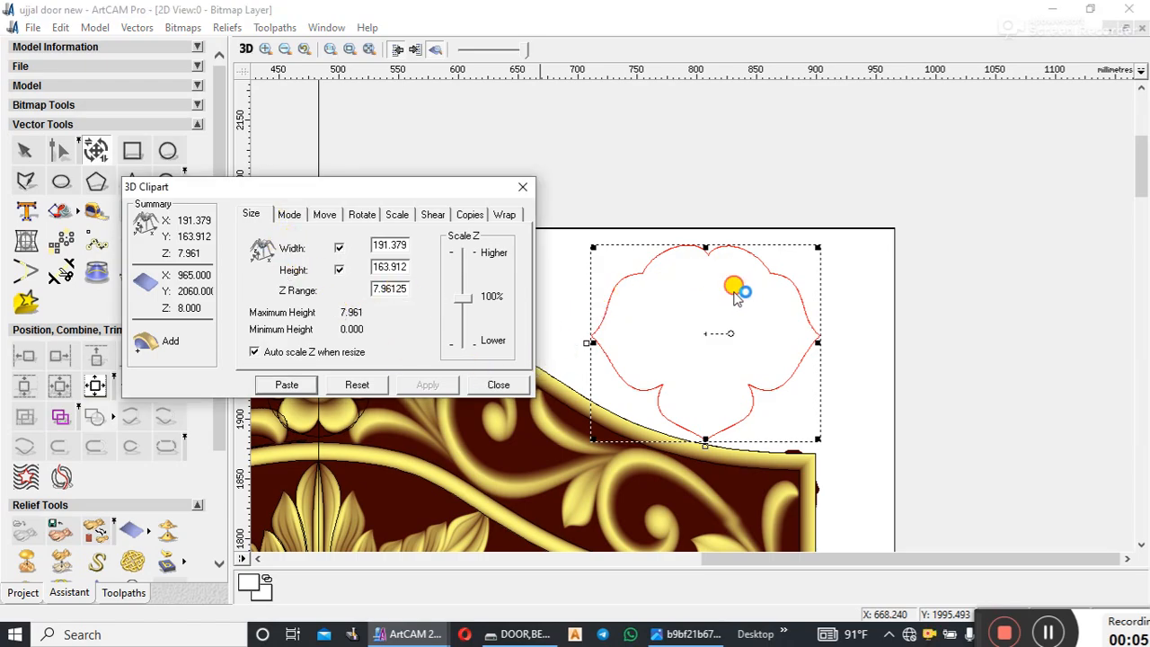
{"action": "scroll", "coordinate": [816, 313], "scroll_direction": "down", "scroll_amount": 1}
{"action": "left_click", "coordinate": [835, 314]}
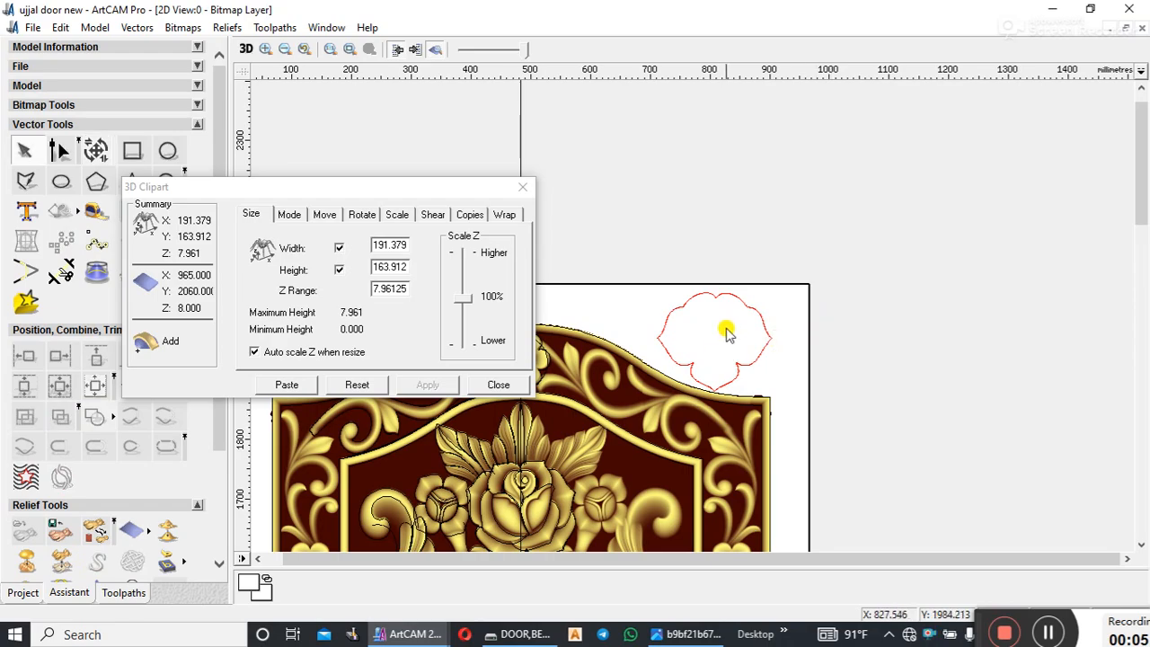
{"action": "left_click", "coordinate": [295, 217]}
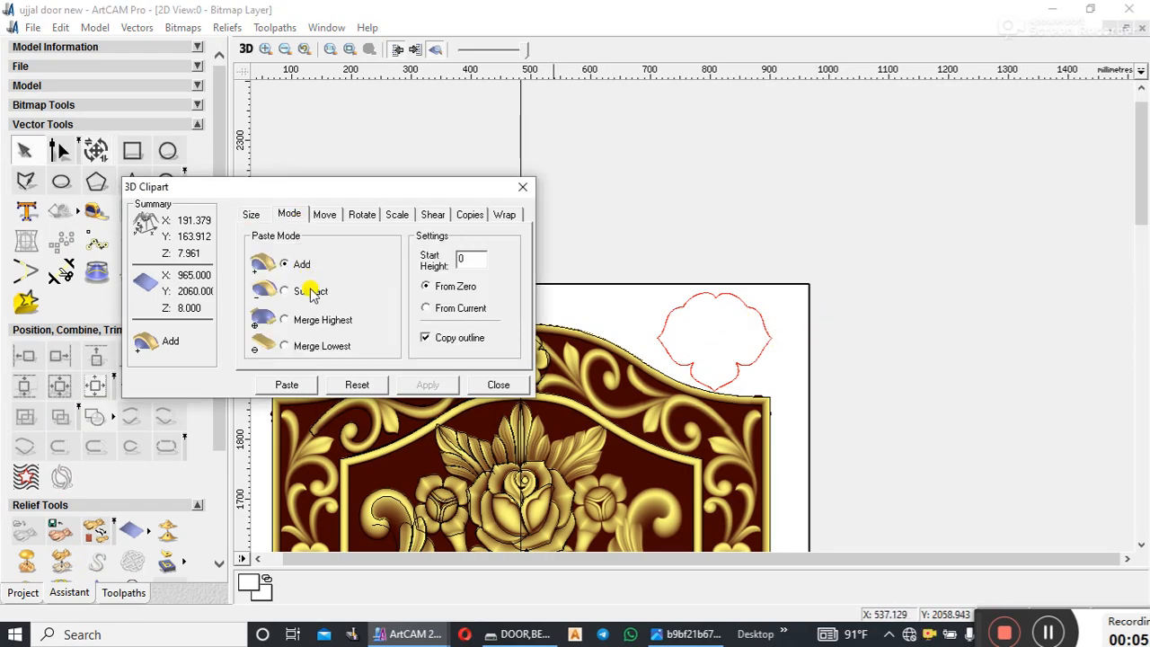
{"action": "left_click", "coordinate": [284, 321]}
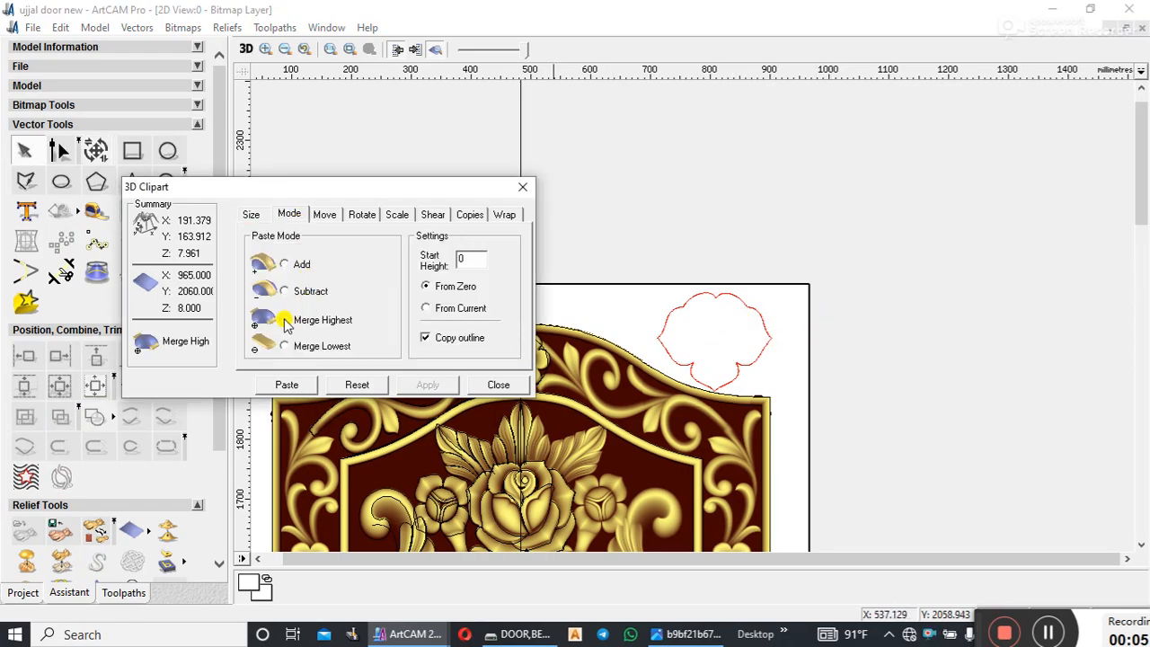
- Try pasting the rose relief at its original size in the blank corner beside the arch, and undo the paste
{"action": "left_click", "coordinate": [253, 216]}
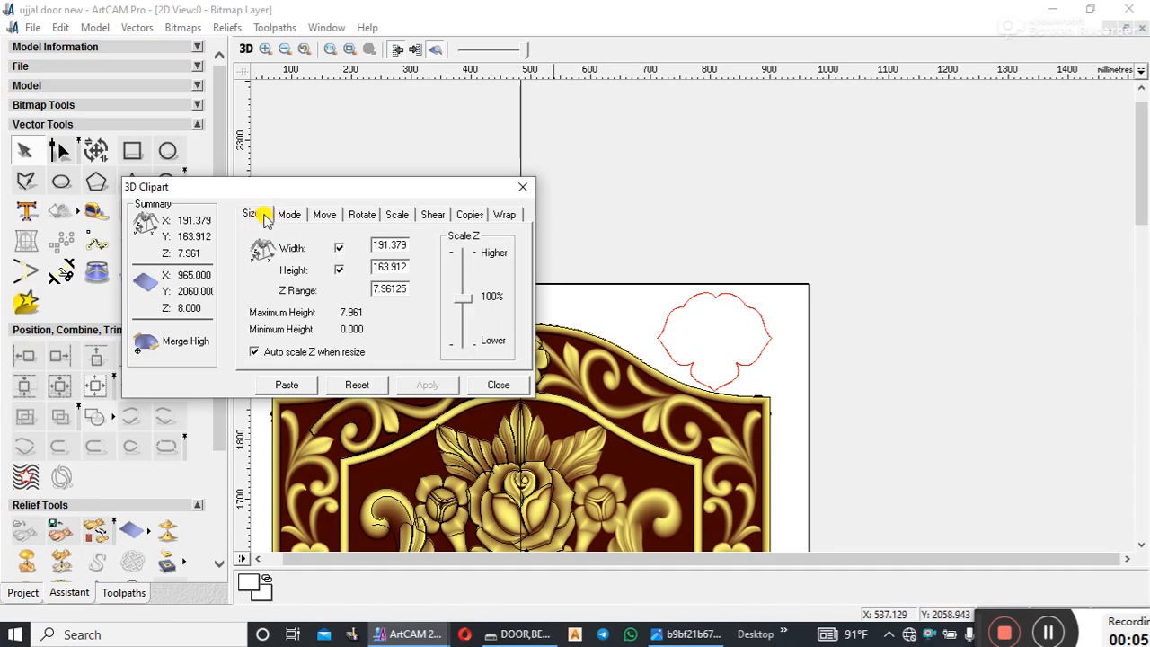
{"action": "left_click", "coordinate": [670, 316]}
{"action": "left_click", "coordinate": [286, 385]}
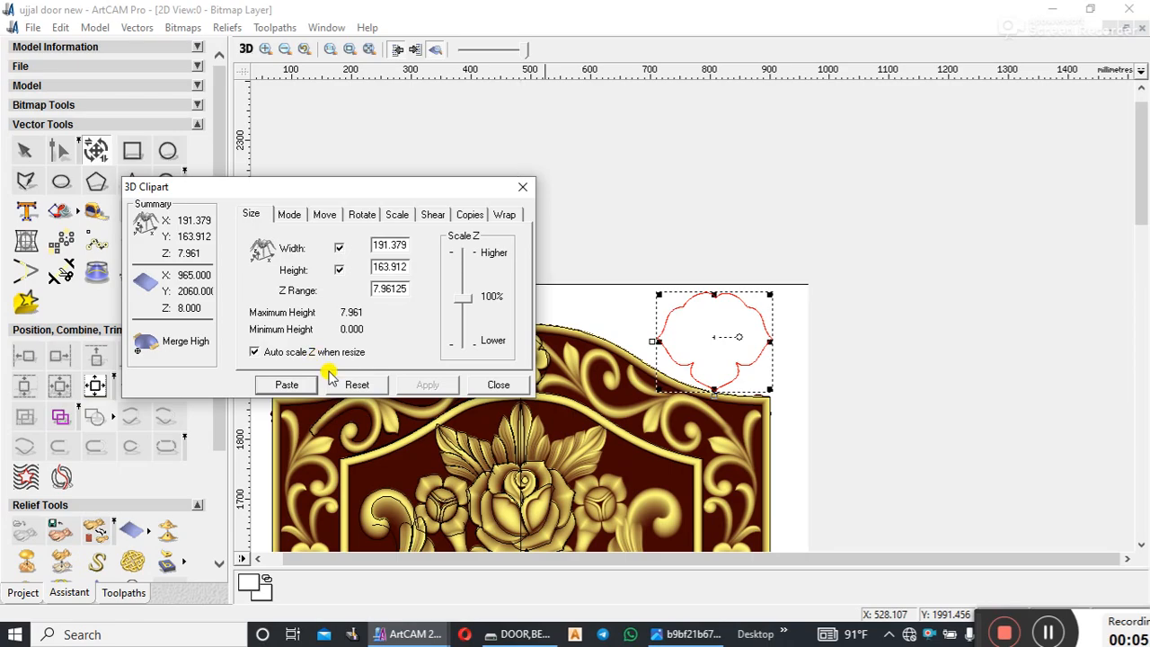
{"action": "left_click", "coordinate": [717, 189]}
{"action": "scroll", "coordinate": [721, 265], "scroll_direction": "down", "scroll_amount": 1}
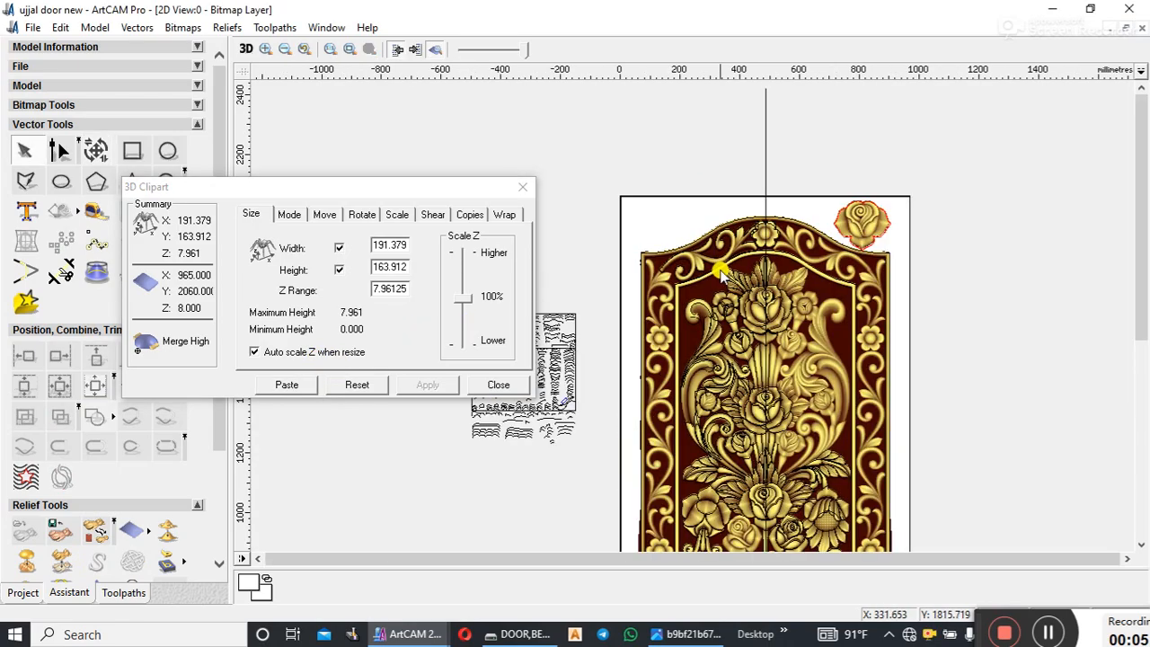
{"action": "scroll", "coordinate": [816, 231], "scroll_direction": "up", "scroll_amount": 1}
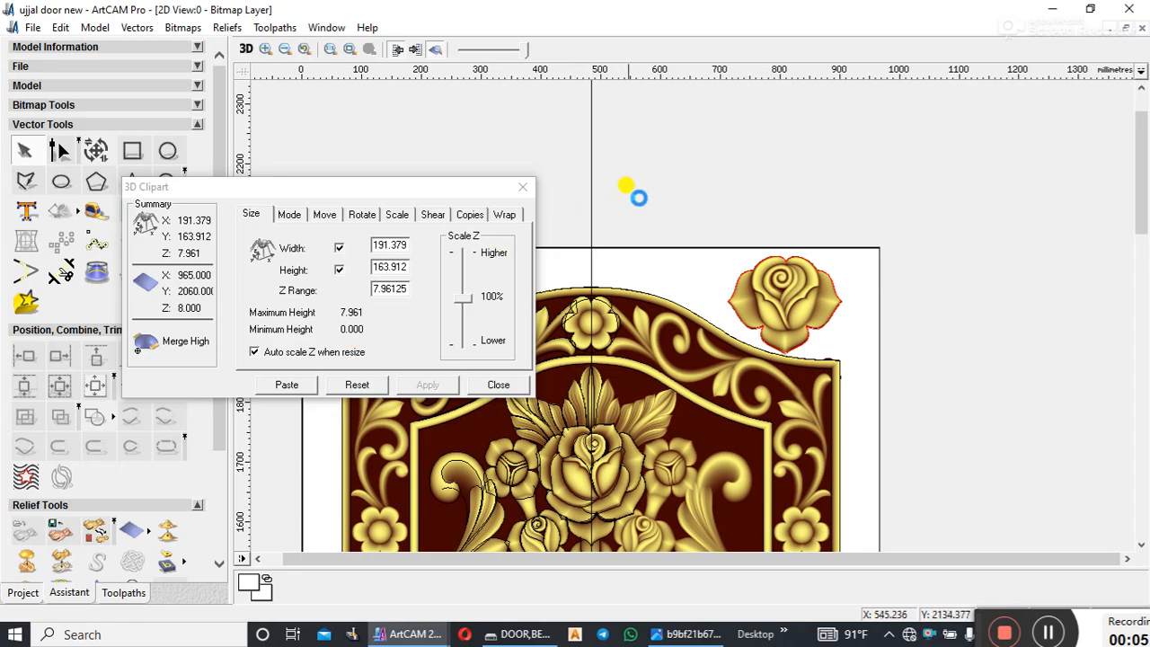
{"action": "left_click", "coordinate": [622, 179]}
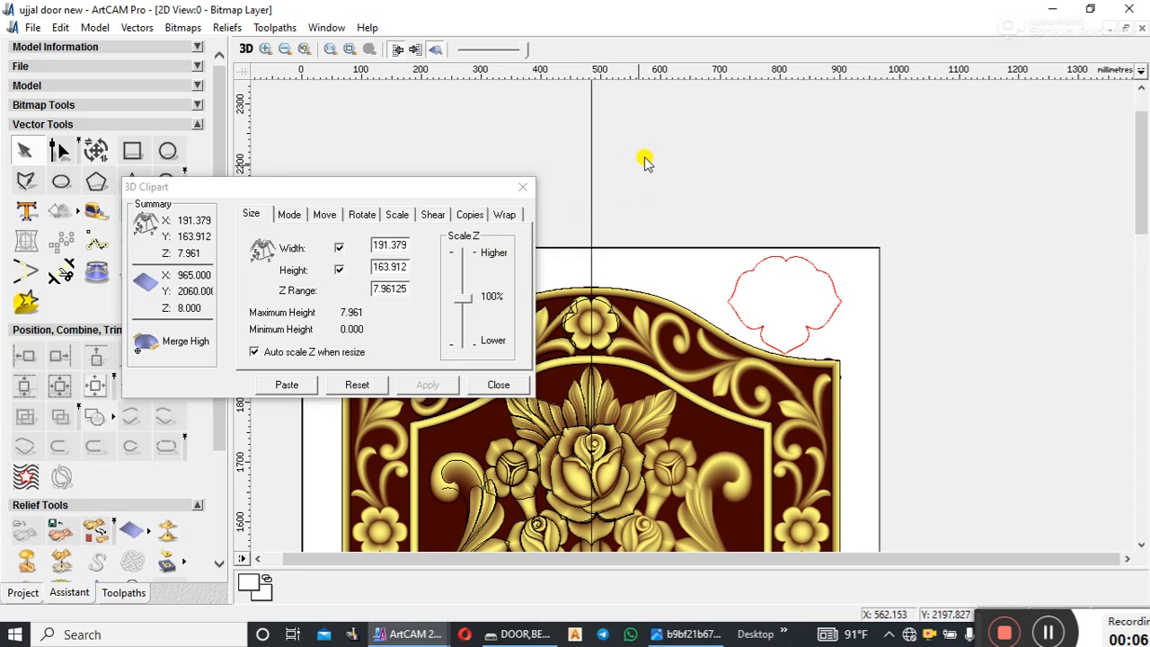
- Reselect the rose clipart outline and scale it to 88%
{"action": "left_click", "coordinate": [757, 267]}
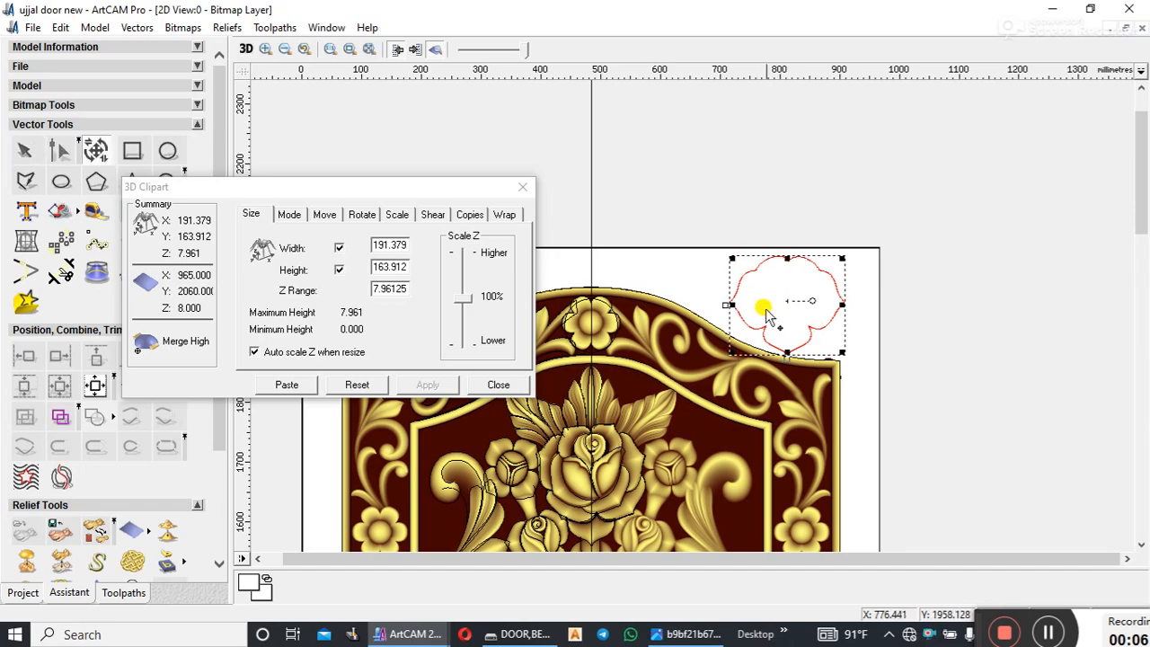
{"action": "scroll", "coordinate": [777, 295], "scroll_direction": "up", "scroll_amount": 1}
{"action": "left_click", "coordinate": [401, 213]}
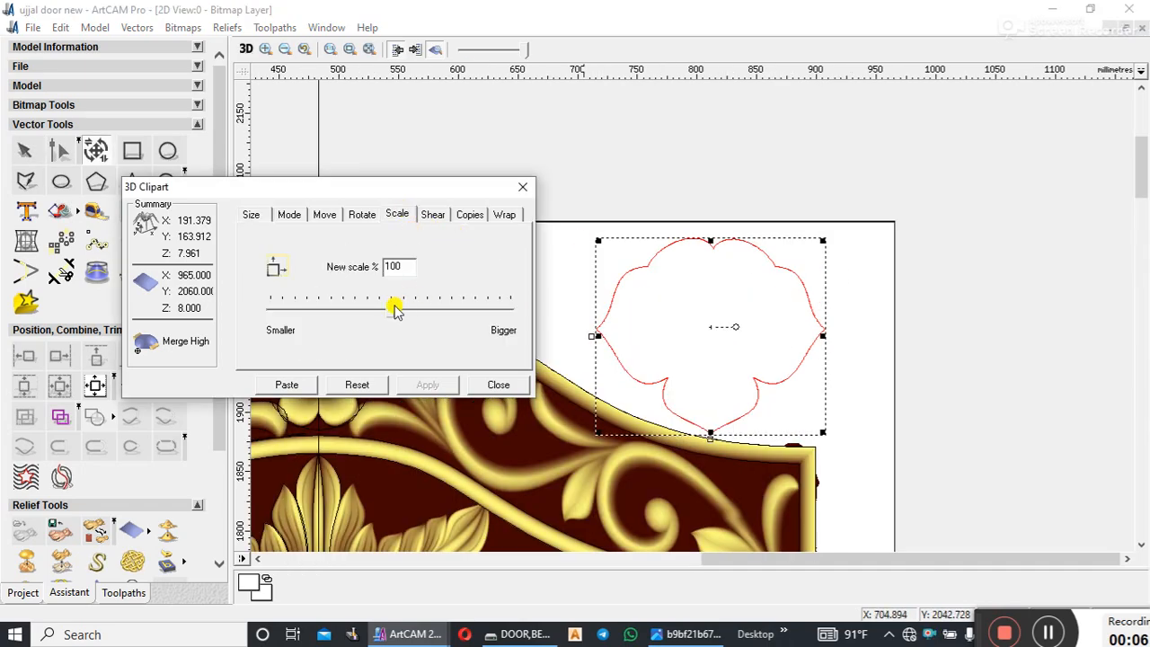
{"action": "mouse_move", "coordinate": [392, 315]}
{"action": "left_mouse_down"}
{"action": "mouse_move", "coordinate": [348, 316]}
{"action": "mouse_move", "coordinate": [393, 314]}
{"action": "mouse_move", "coordinate": [377, 314]}
{"action": "left_mouse_up"}
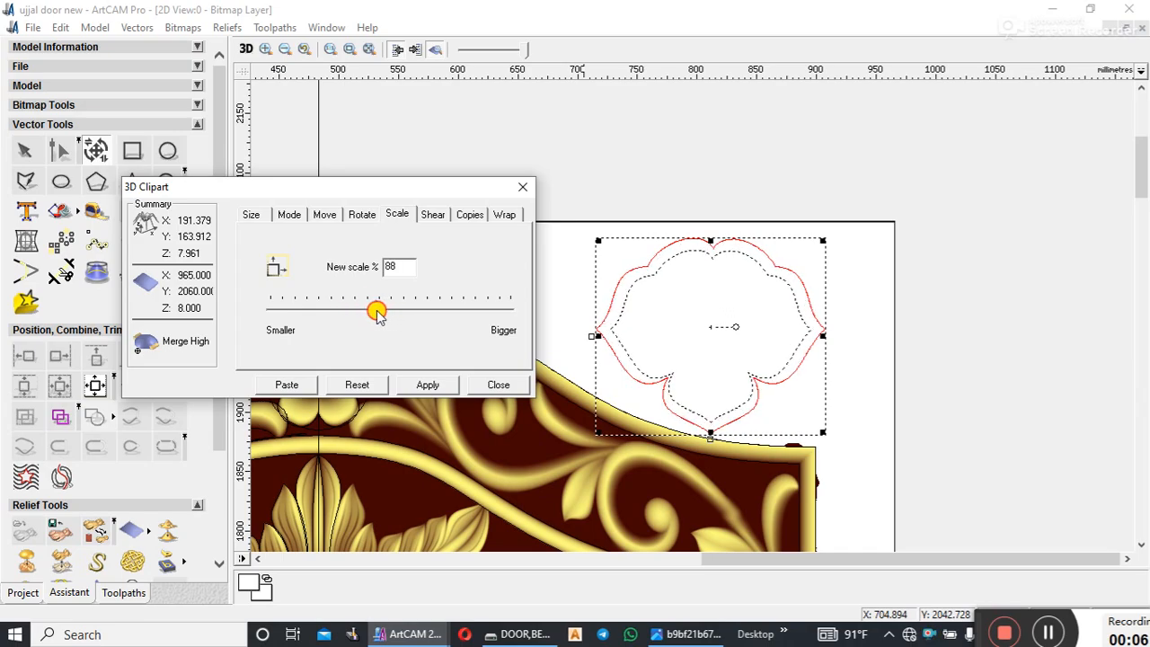
{"action": "left_click", "coordinate": [424, 385]}
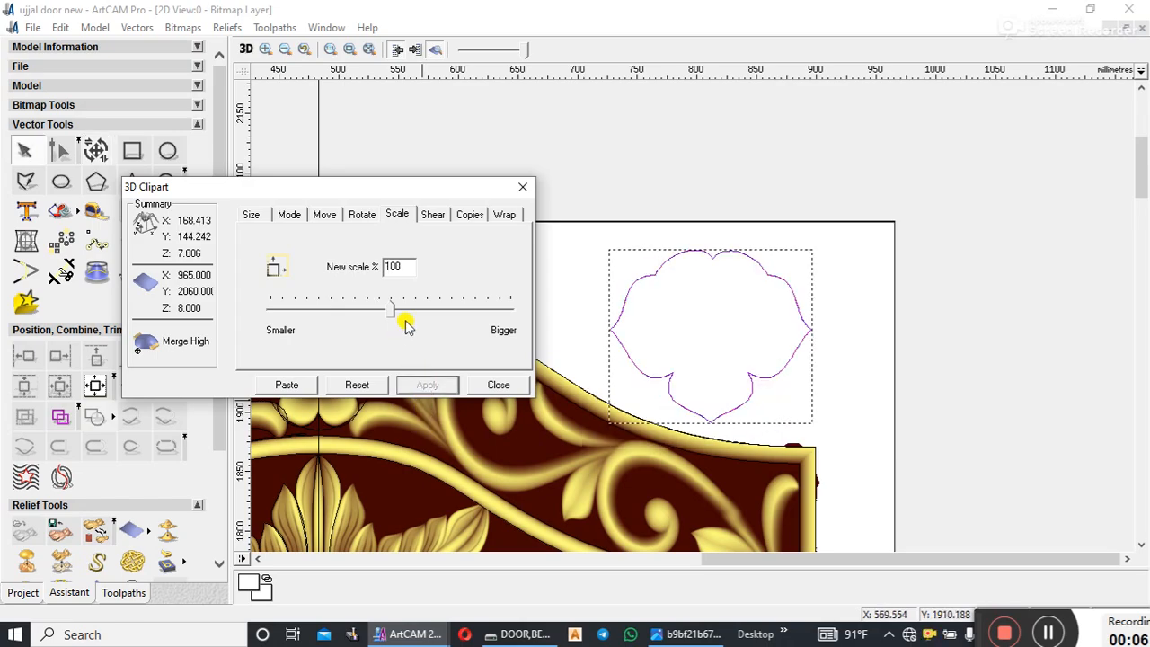
- Rotate the scaled rose clipart by 27 degrees about its centre
{"action": "left_click", "coordinate": [362, 215]}
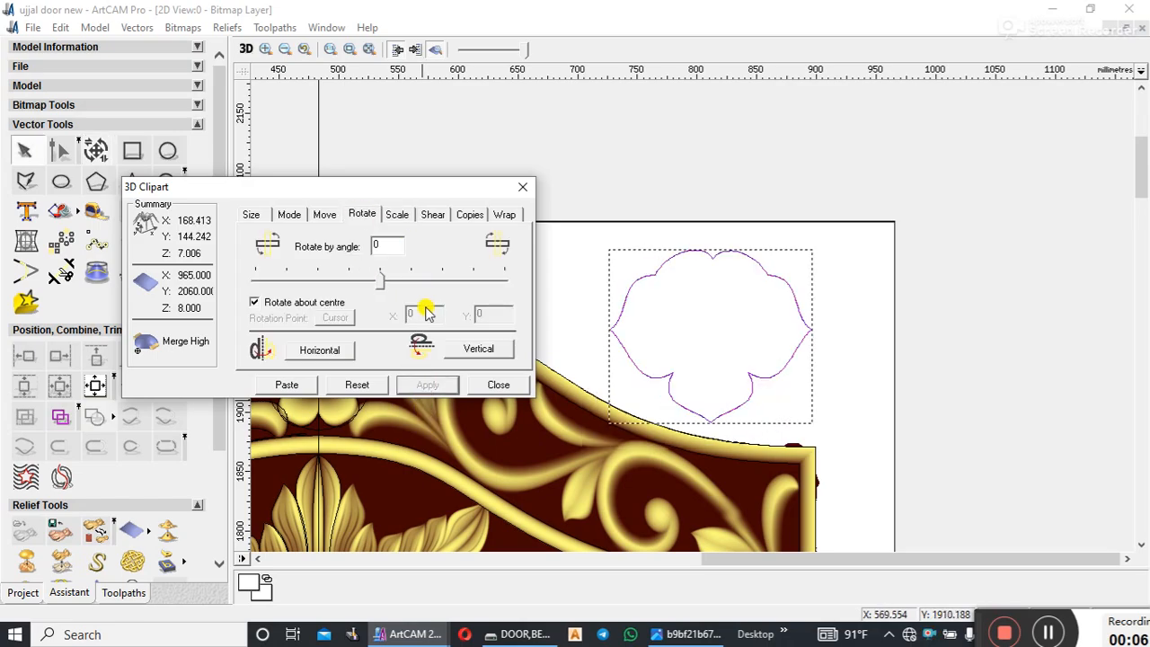
{"action": "mouse_move", "coordinate": [384, 283]}
{"action": "left_mouse_down"}
{"action": "mouse_move", "coordinate": [346, 283]}
{"action": "mouse_move", "coordinate": [421, 280]}
{"action": "mouse_move", "coordinate": [400, 281]}
{"action": "left_mouse_up"}
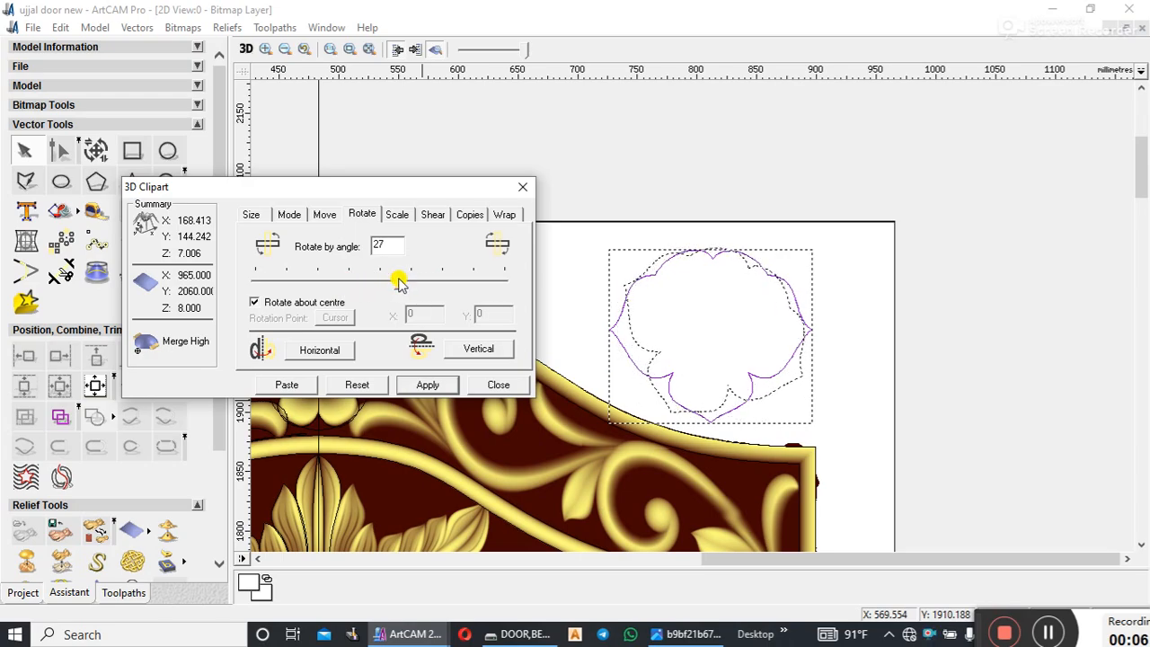
{"action": "left_click", "coordinate": [419, 392]}
{"action": "left_click", "coordinate": [698, 316]}
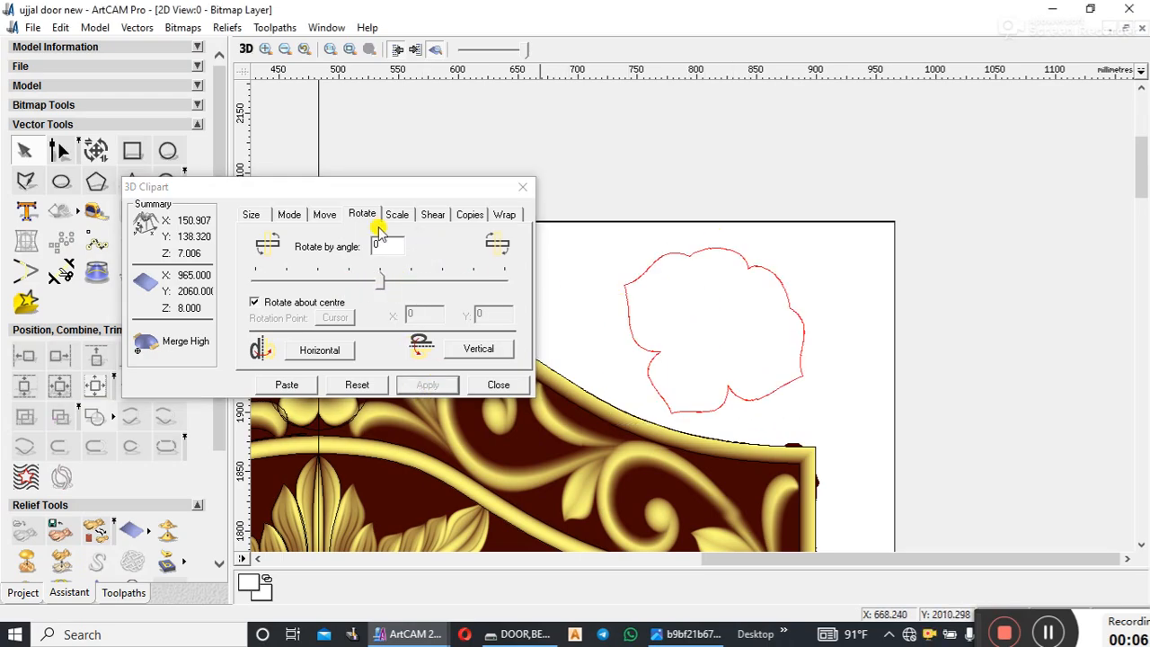
- Set the rose clipart's Z range to 8 mm and apply it
{"action": "left_click", "coordinate": [248, 217]}
{"action": "left_click_drag", "start_coordinate": [412, 292], "coordinate": [347, 290]}
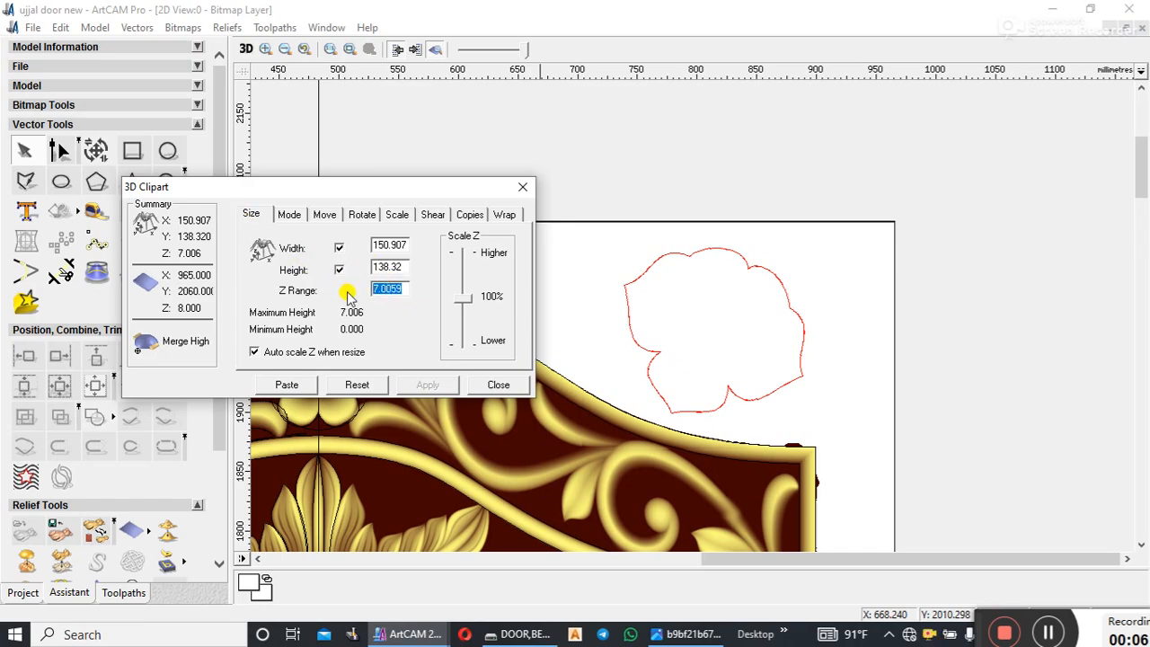
{"action": "type", "text": "8"}
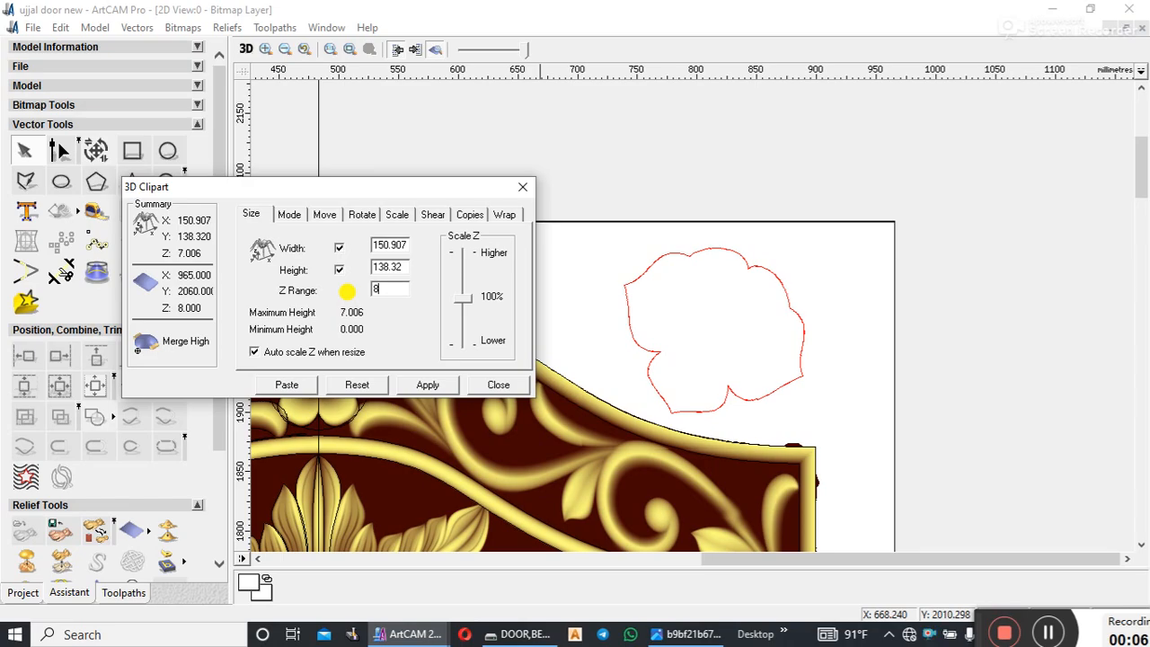
{"action": "left_click", "coordinate": [432, 384]}
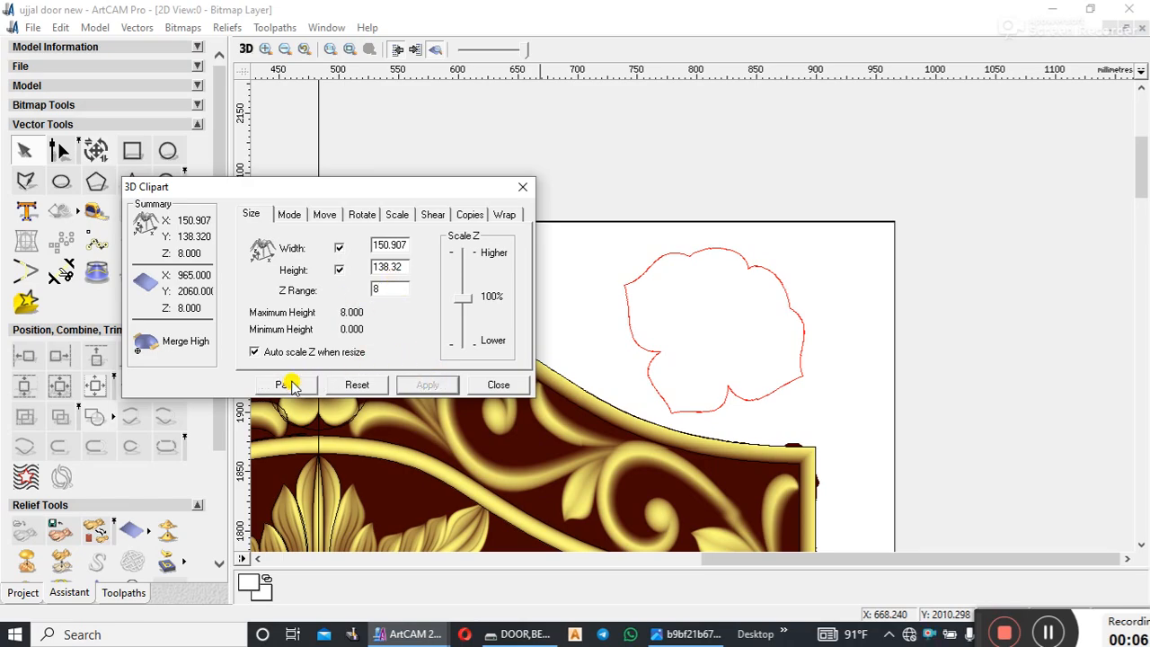
- Paste the scaled and rotated rose clipart into the blank corner beside the arch and finish the clipart placement
{"action": "left_click", "coordinate": [729, 264]}
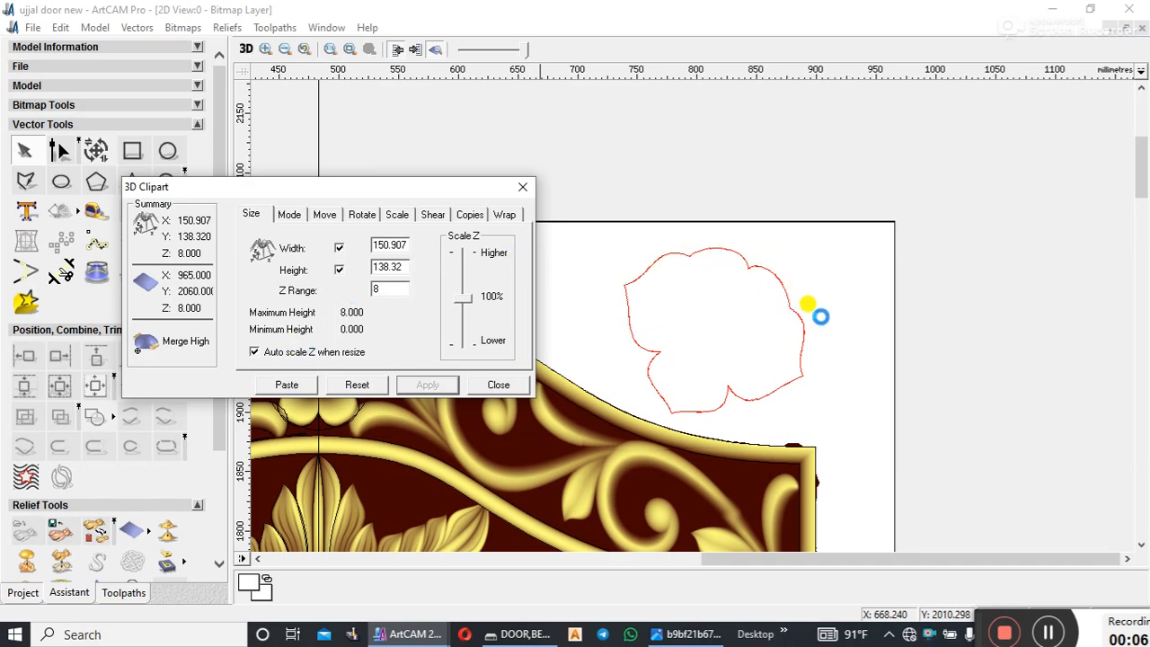
{"action": "left_click", "coordinate": [803, 286]}
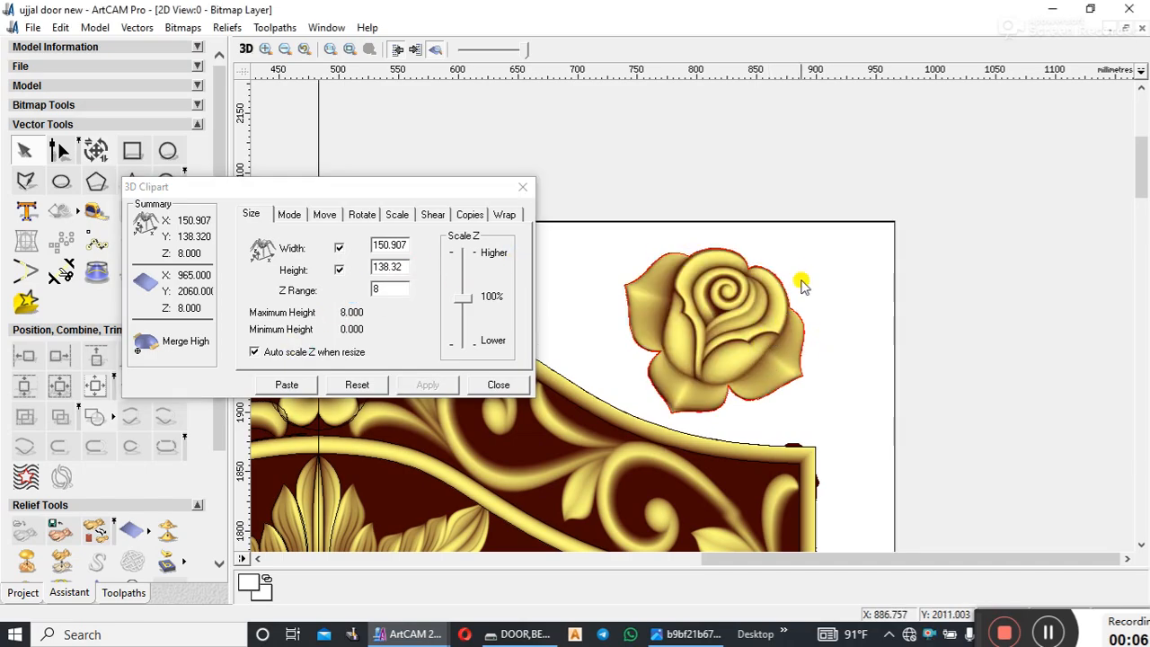
{"action": "left_click", "coordinate": [501, 385]}
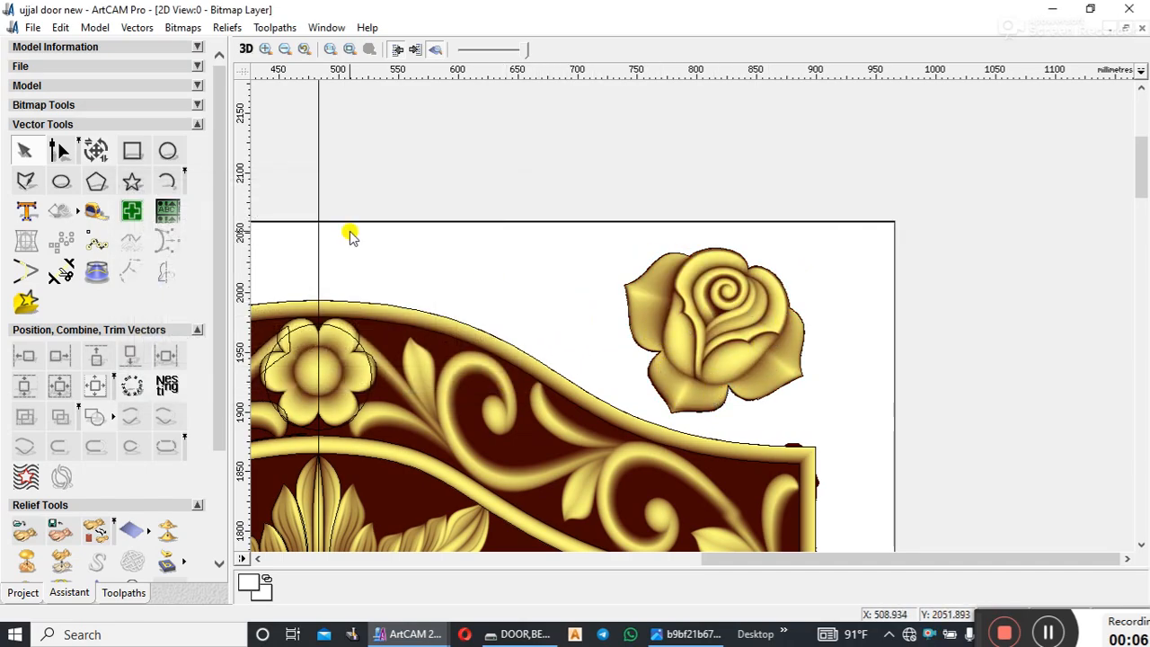
- Draw a circle around the pasted corner rose and zero the relief inside it with the Shape Editor
{"action": "left_click", "coordinate": [169, 153]}
{"action": "left_click_drag", "start_coordinate": [726, 305], "coordinate": [683, 414]}
{"action": "right_click", "coordinate": [703, 225]}
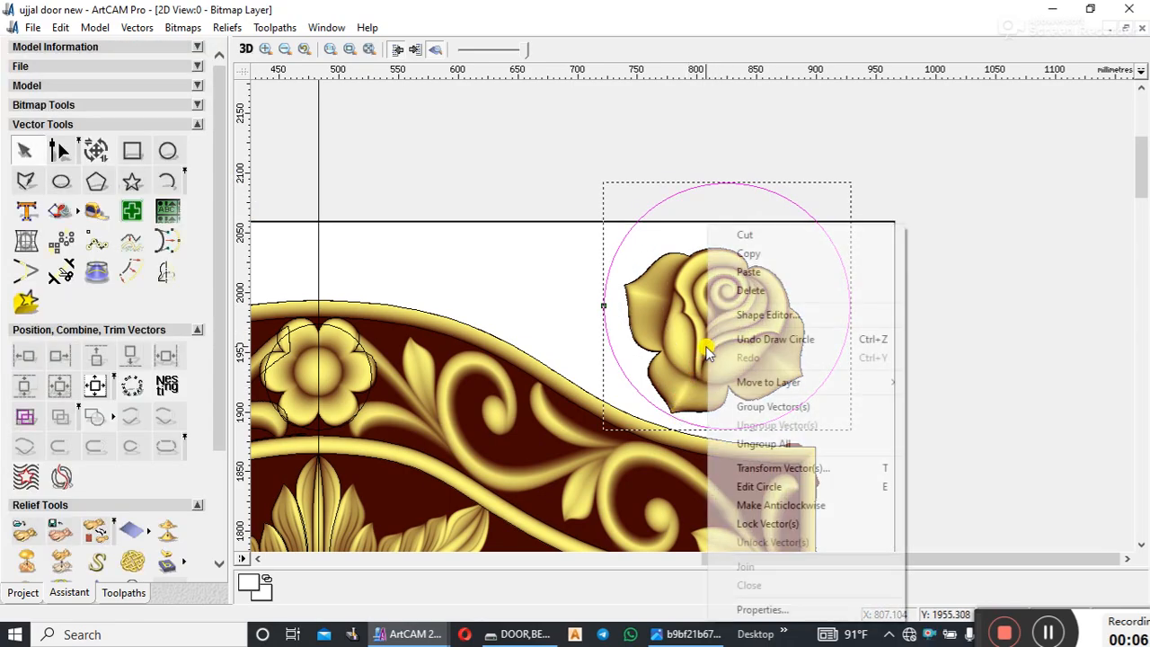
{"action": "left_click", "coordinate": [764, 314]}
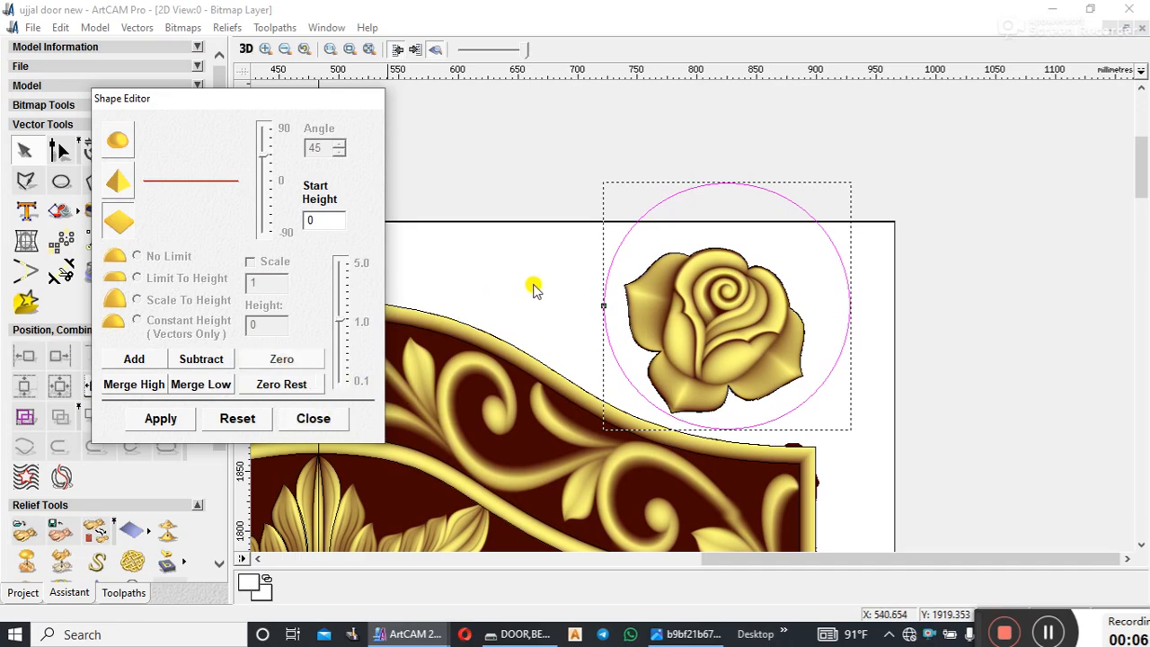
{"action": "left_click", "coordinate": [314, 418]}
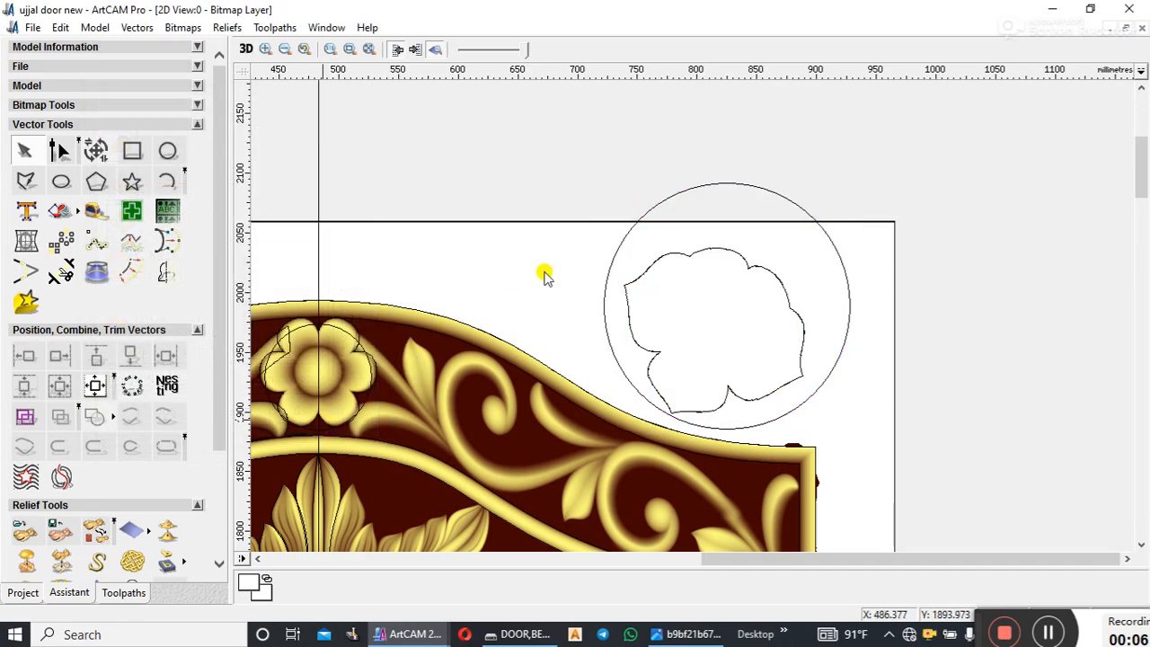
- Delete the leftover rose outline and the circle from the blank corner, and leave the Shape Editor
{"action": "left_click", "coordinate": [628, 286]}
{"action": "key", "text": "Delete"}
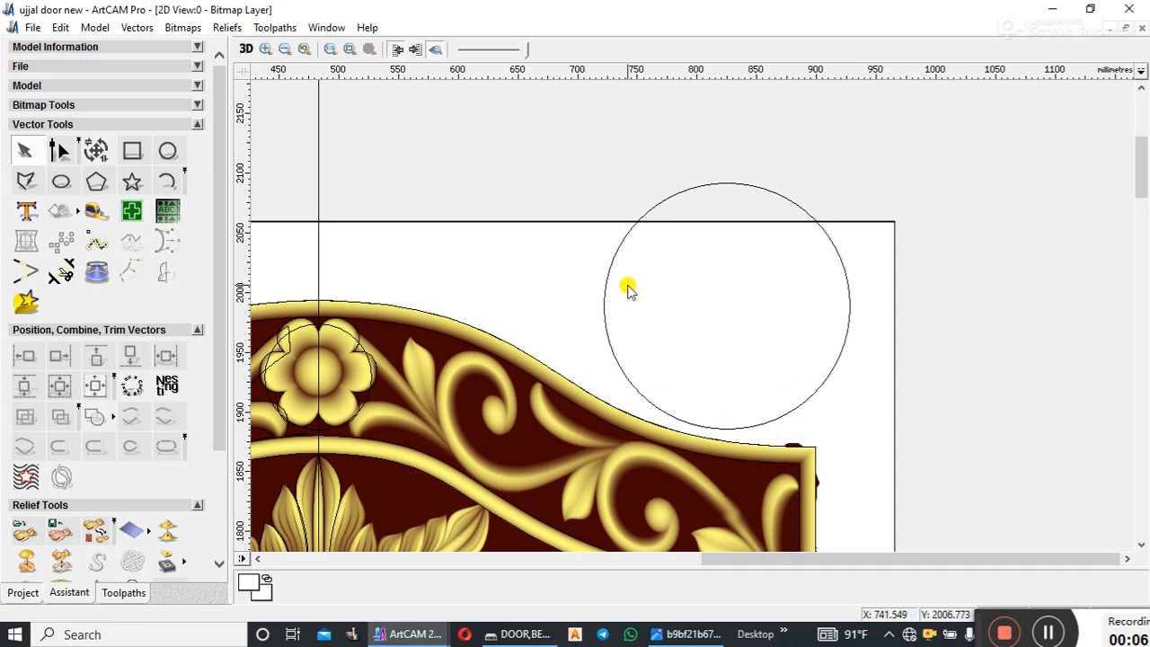
{"action": "double_click", "coordinate": [609, 277]}
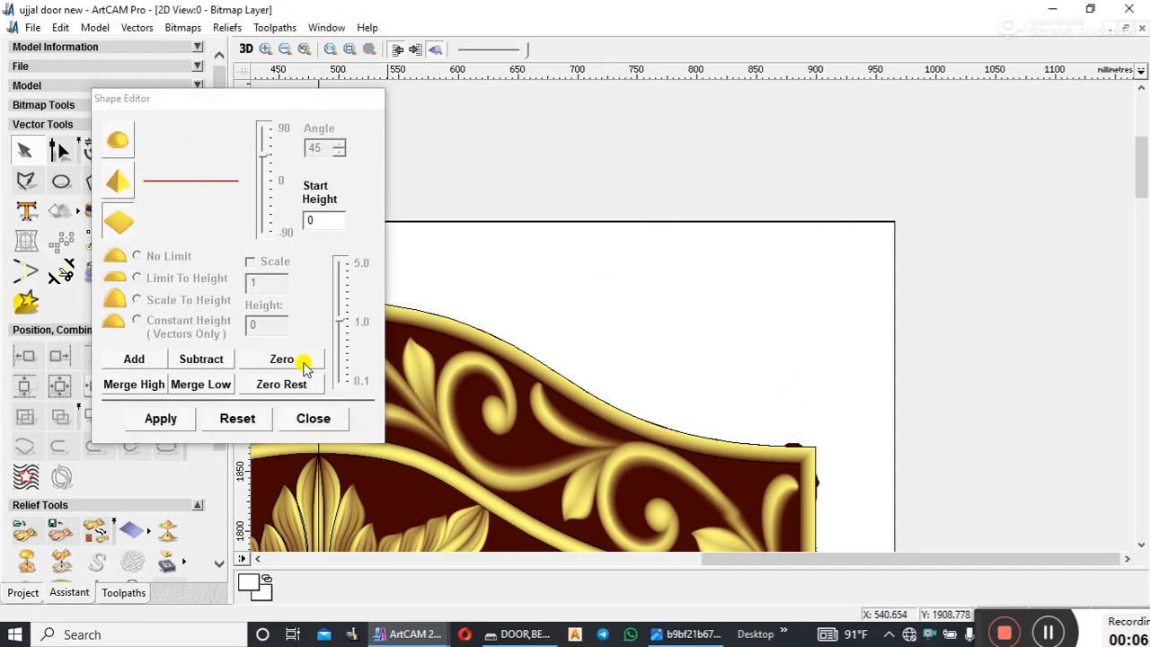
{"action": "left_click", "coordinate": [314, 419]}
- Select the central rose outline on the door and zero the relief inside it
{"action": "scroll", "coordinate": [732, 324], "scroll_direction": "down", "scroll_amount": 3}
{"action": "scroll", "coordinate": [742, 197], "scroll_direction": "up", "scroll_amount": 5}
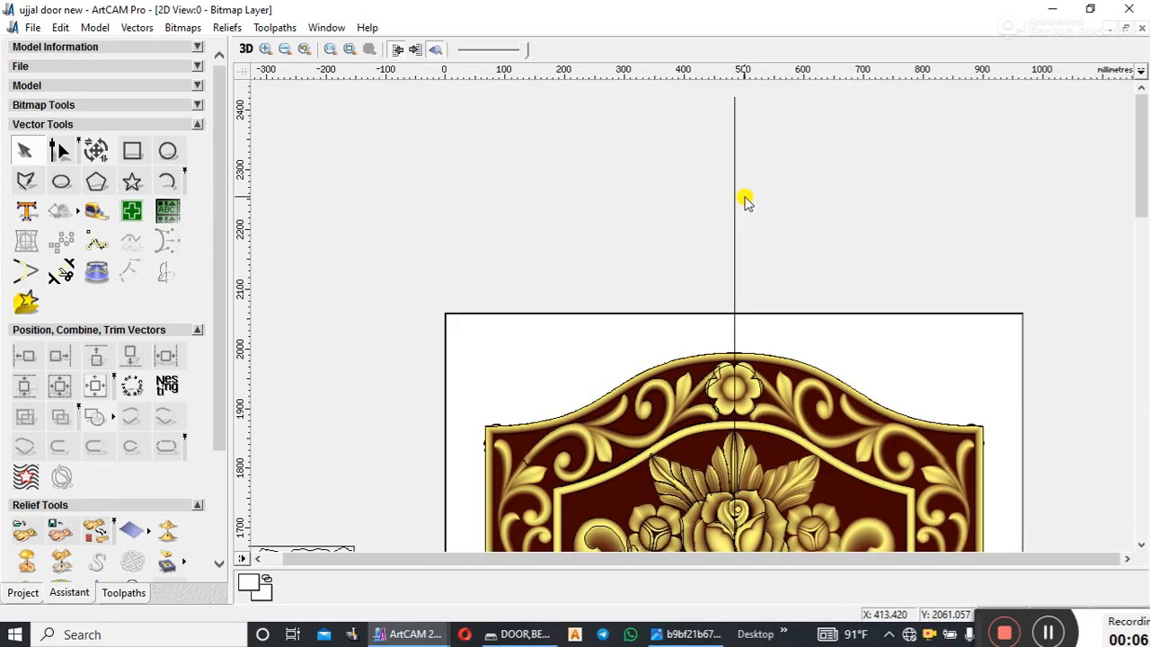
{"action": "scroll", "coordinate": [724, 369], "scroll_direction": "down", "scroll_amount": 3}
{"action": "scroll", "coordinate": [727, 322], "scroll_direction": "up", "scroll_amount": 3}
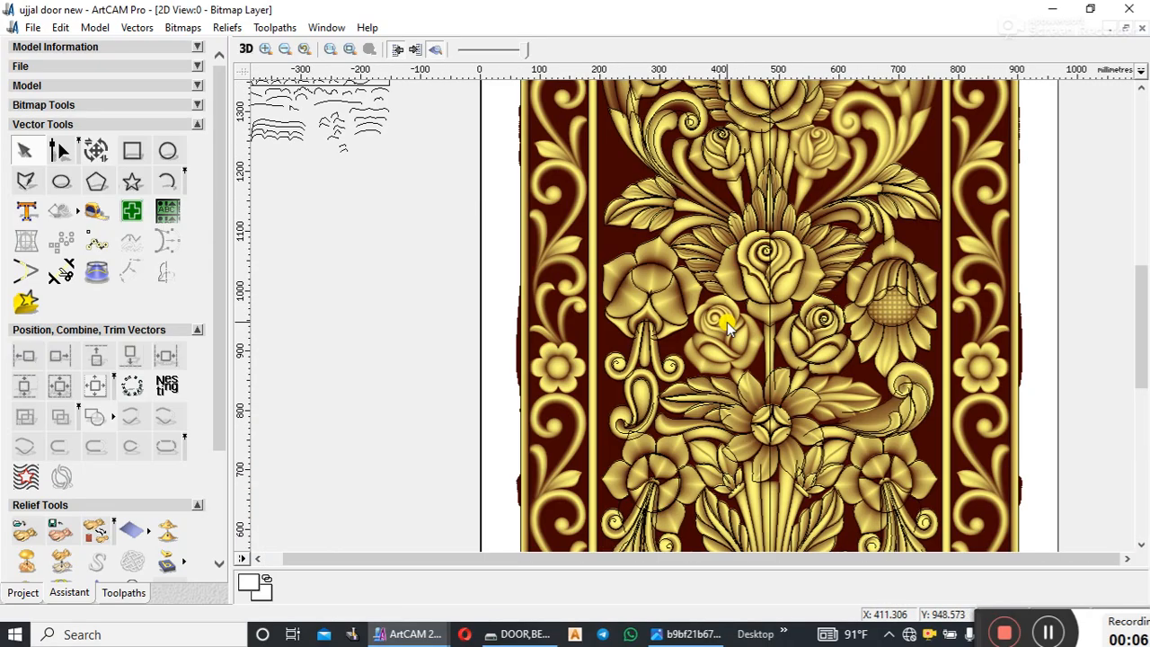
{"action": "left_click", "coordinate": [785, 316]}
{"action": "scroll", "coordinate": [786, 315], "scroll_direction": "up", "scroll_amount": 2}
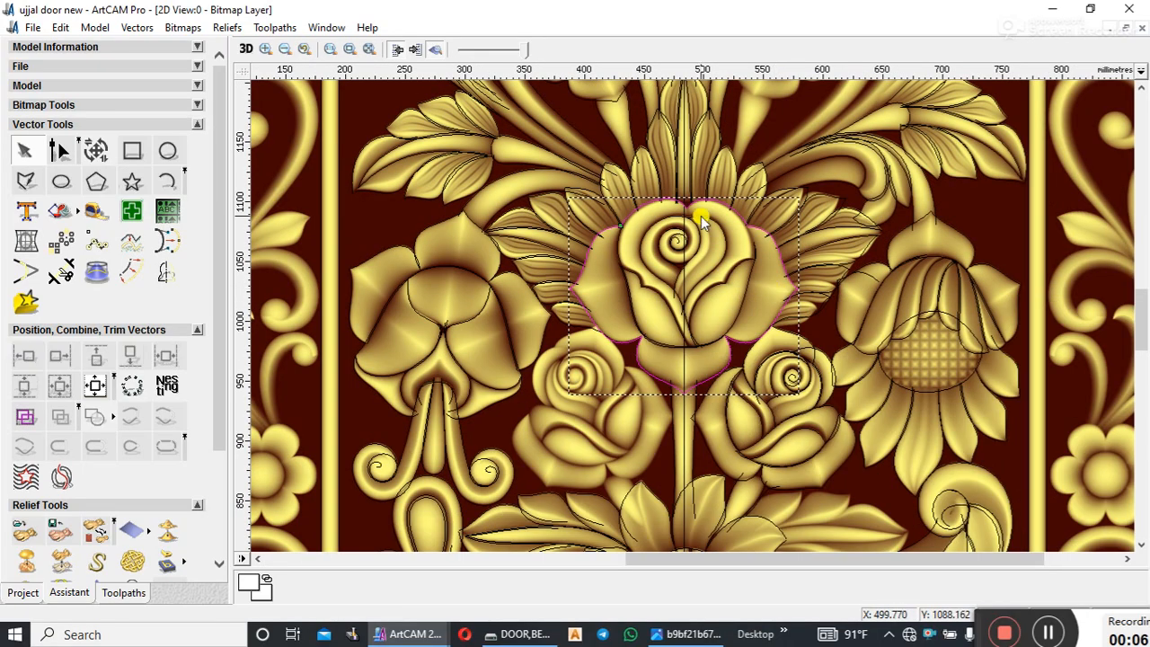
{"action": "right_click", "coordinate": [719, 286]}
{"action": "left_click", "coordinate": [757, 314]}
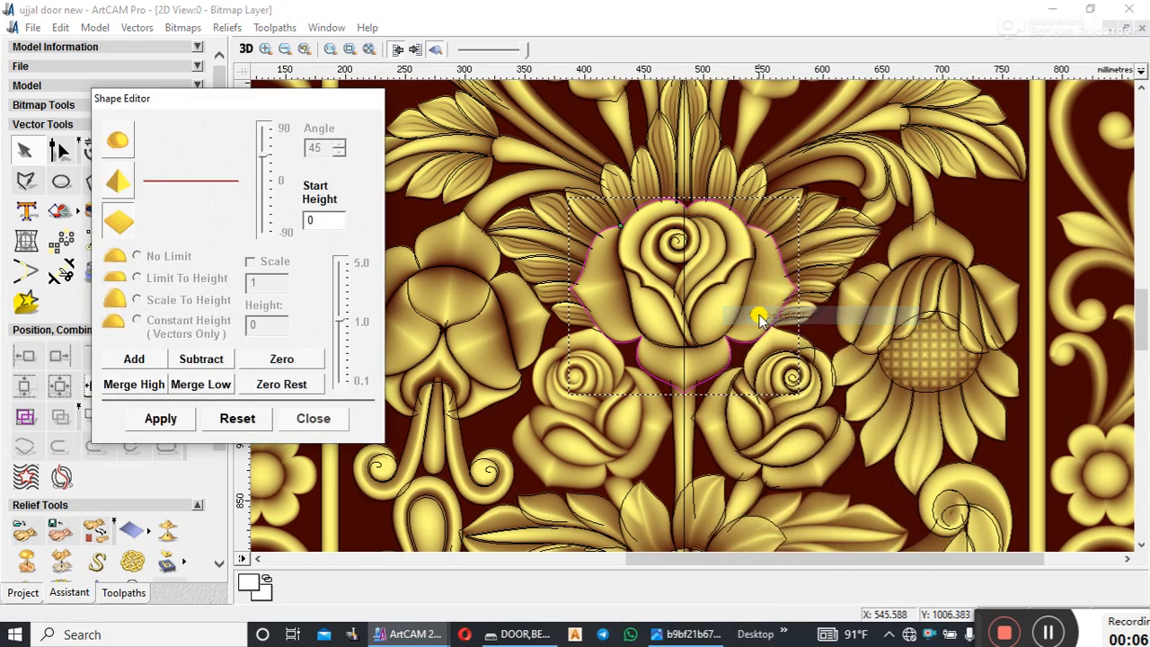
{"action": "left_click", "coordinate": [310, 363]}
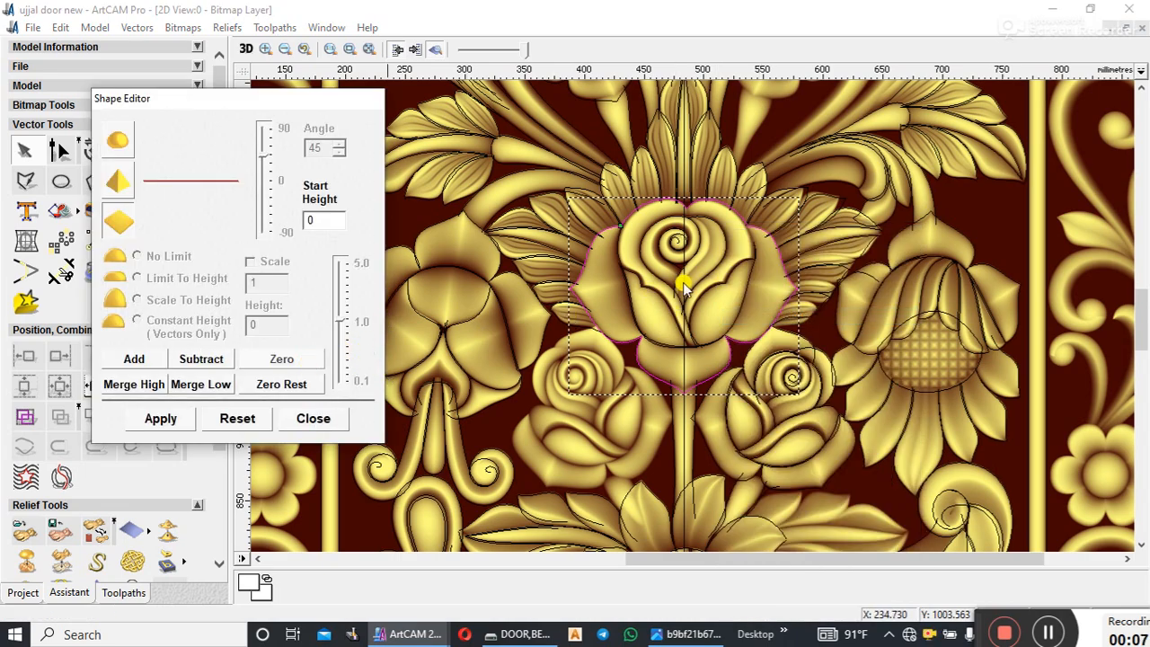
{"action": "scroll", "coordinate": [719, 308], "scroll_direction": "down", "scroll_amount": 2}
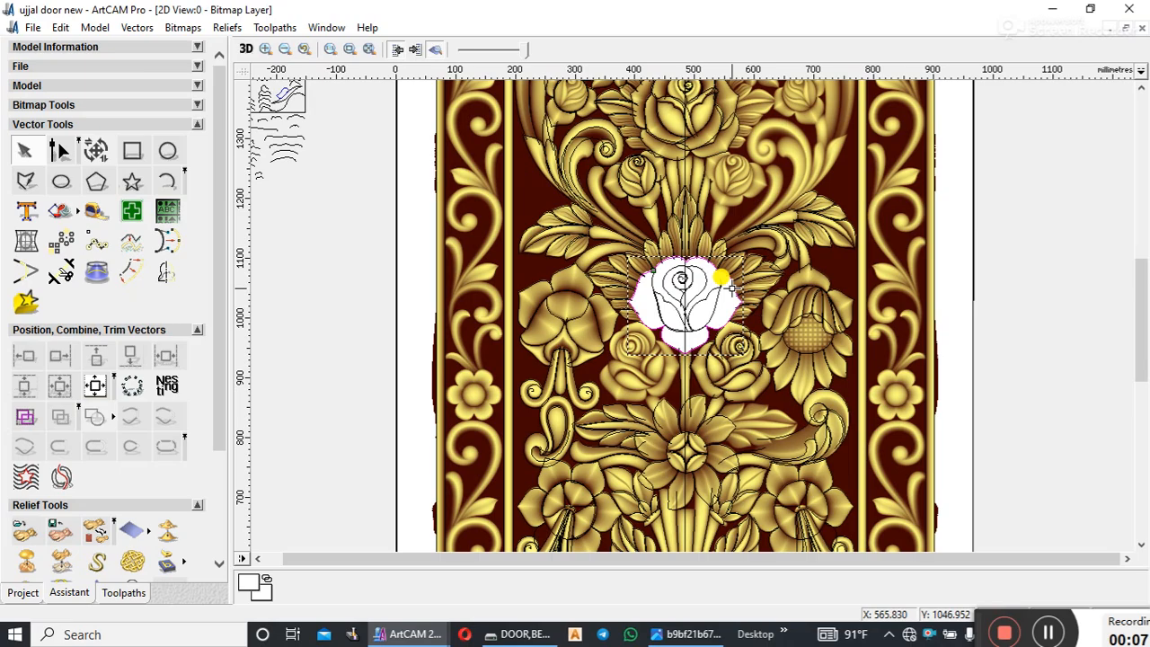
- Import the golap 1 relief from the Desktop and paste it at its original size and position in the emptied central rose
{"action": "scroll", "coordinate": [1002, 252], "scroll_direction": "down", "scroll_amount": 1}
{"action": "scroll", "coordinate": [758, 326], "scroll_direction": "up", "scroll_amount": 2}
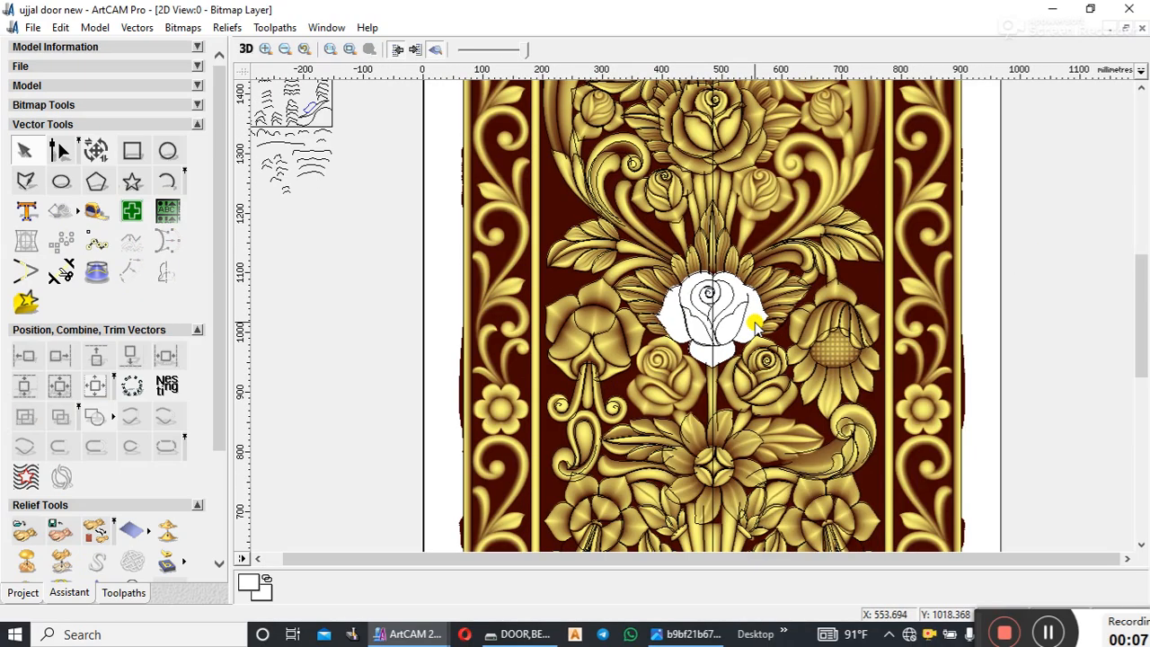
{"action": "scroll", "coordinate": [724, 308], "scroll_direction": "up", "scroll_amount": 5}
{"action": "scroll", "coordinate": [724, 308], "scroll_direction": "down", "scroll_amount": 3}
{"action": "scroll", "coordinate": [633, 329], "scroll_direction": "up", "scroll_amount": 2}
{"action": "scroll", "coordinate": [521, 243], "scroll_direction": "down", "scroll_amount": 1}
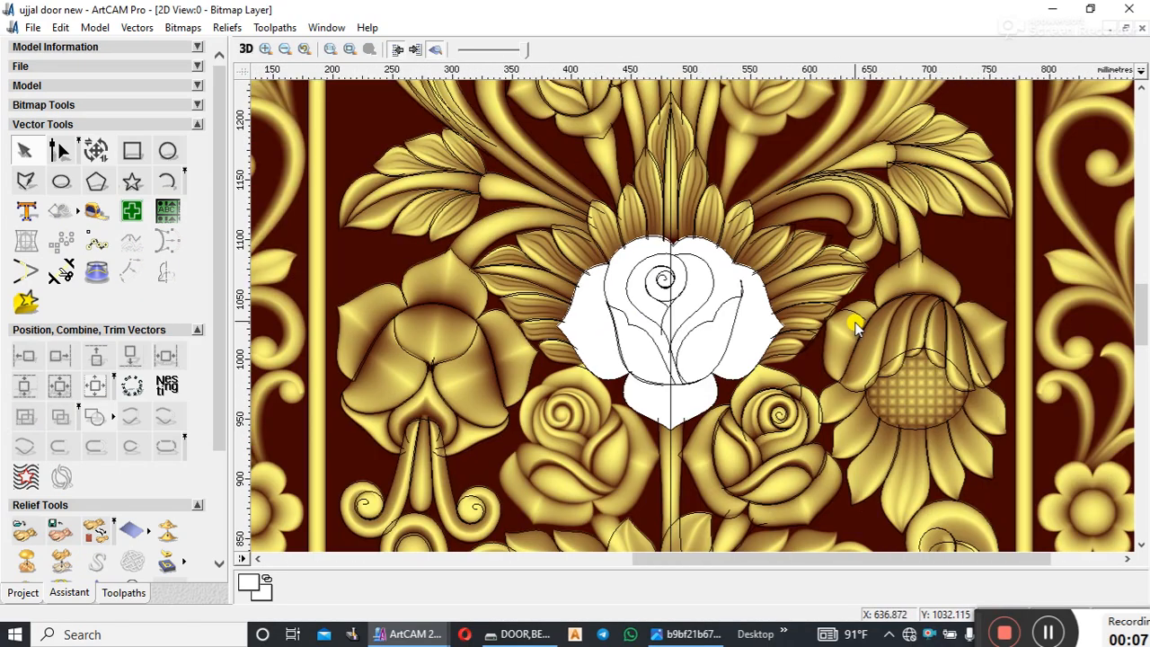
{"action": "left_click", "coordinate": [228, 27]}
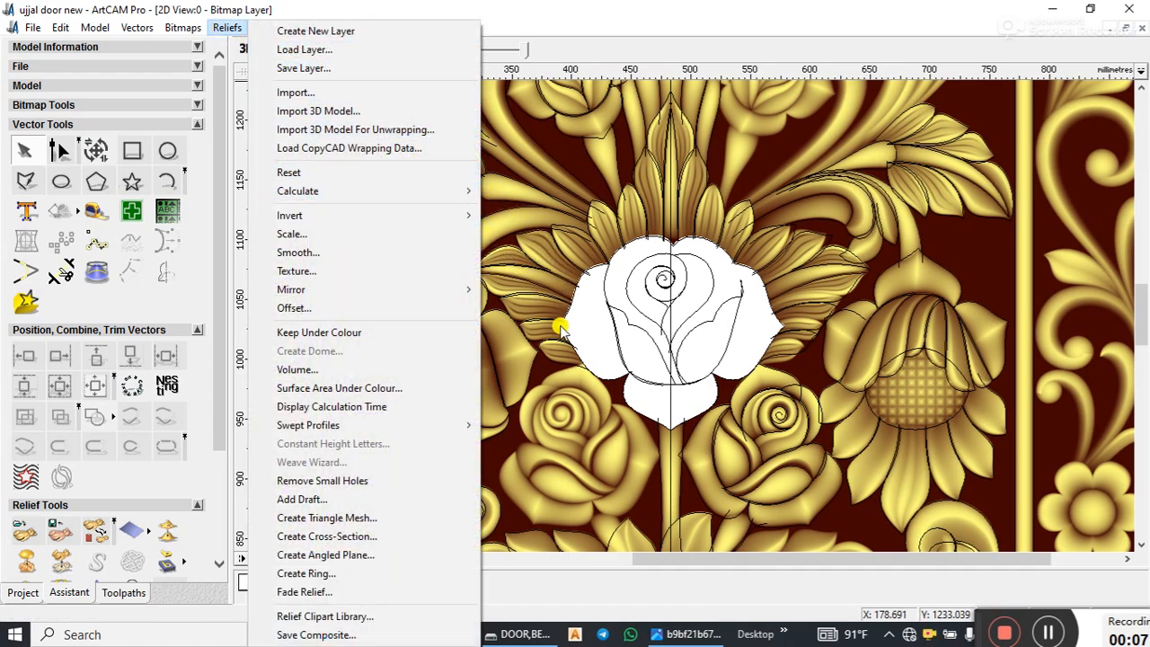
{"action": "left_click", "coordinate": [301, 92]}
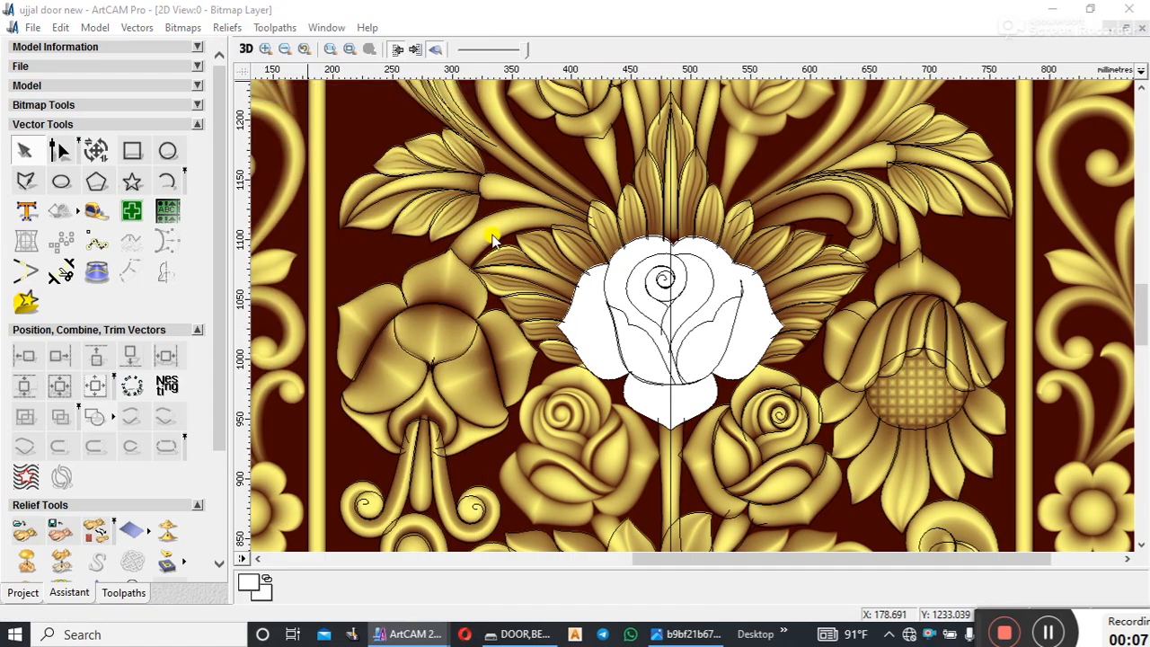
{"action": "scroll", "coordinate": [652, 254], "scroll_direction": "down", "scroll_amount": 5}
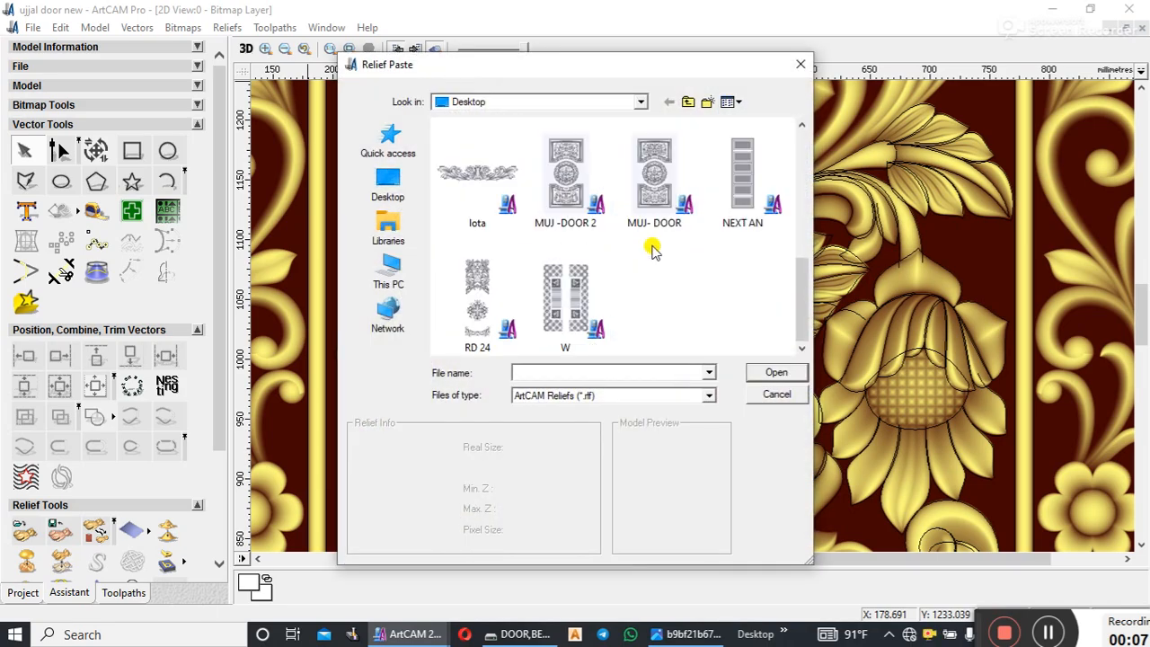
{"action": "scroll", "coordinate": [653, 251], "scroll_direction": "up", "scroll_amount": 2}
{"action": "left_click", "coordinate": [742, 180]}
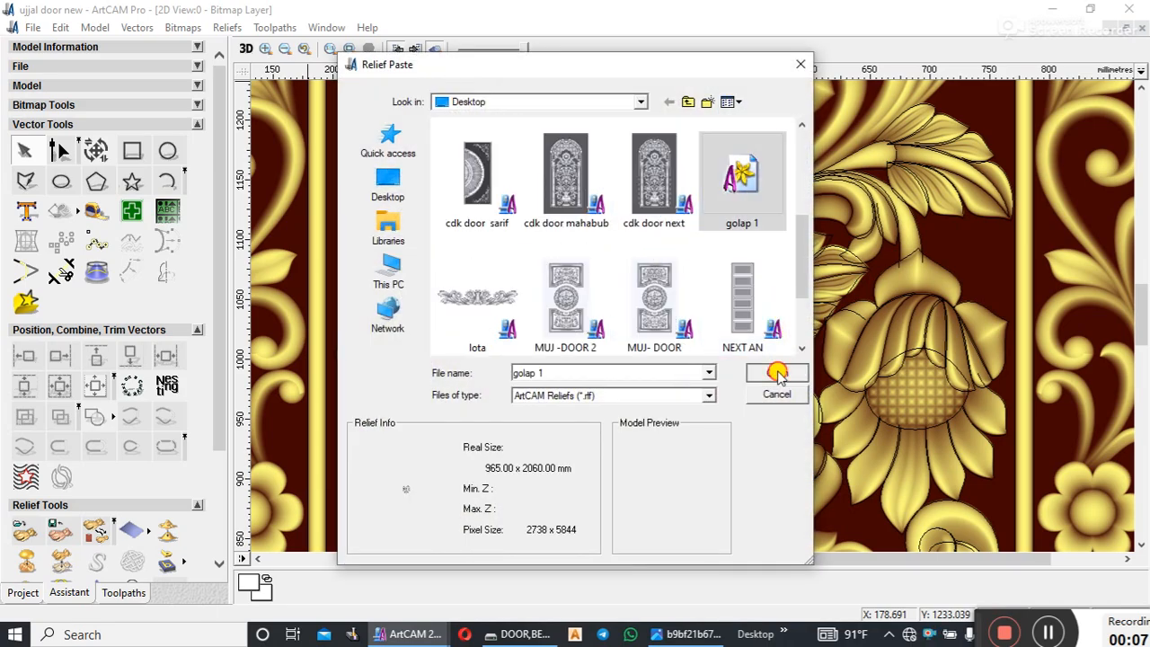
{"action": "left_click", "coordinate": [776, 372]}
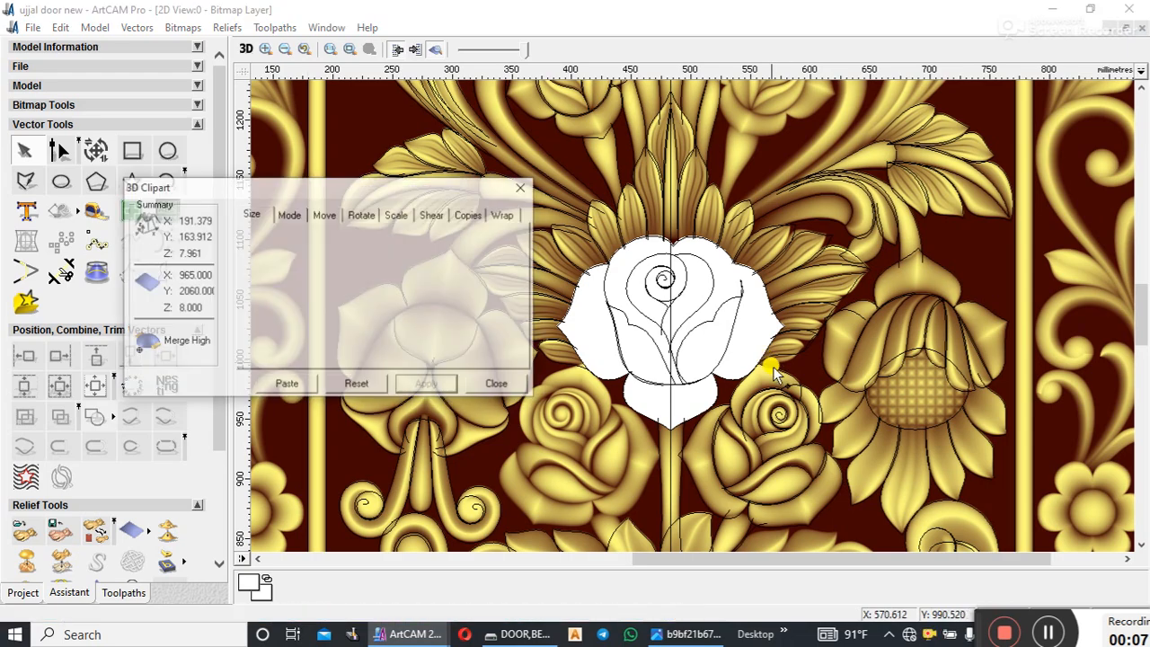
{"action": "left_click", "coordinate": [303, 385]}
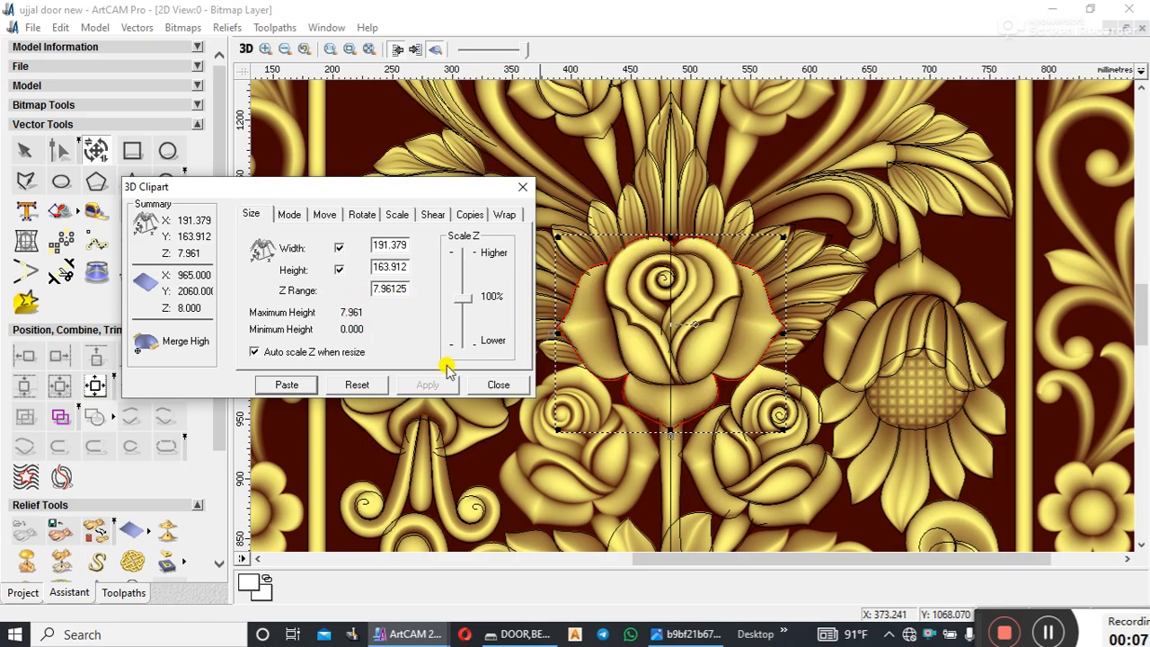
{"action": "left_click", "coordinate": [497, 387]}
- Draw a rectangle about 1404 mm wide and 1179 mm high enclosing the upper half of the door
{"action": "scroll", "coordinate": [804, 379], "scroll_direction": "down", "scroll_amount": 2}
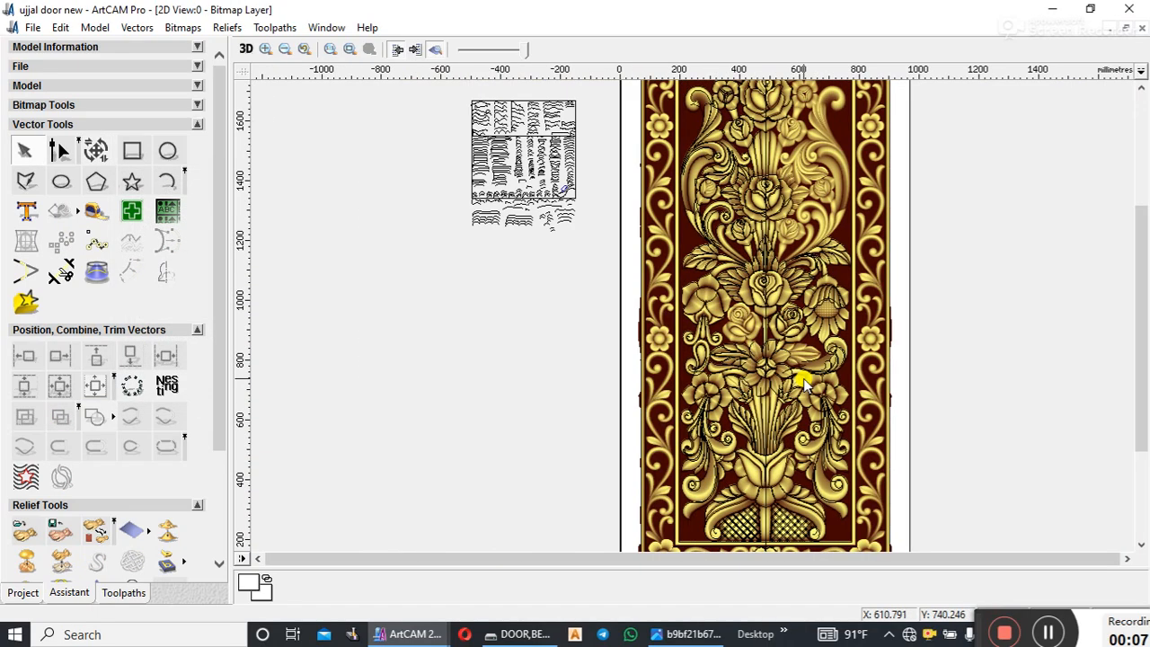
{"action": "scroll", "coordinate": [803, 378], "scroll_direction": "up", "scroll_amount": 2}
{"action": "scroll", "coordinate": [569, 257], "scroll_direction": "up", "scroll_amount": 2}
{"action": "scroll", "coordinate": [572, 292], "scroll_direction": "down", "scroll_amount": 4}
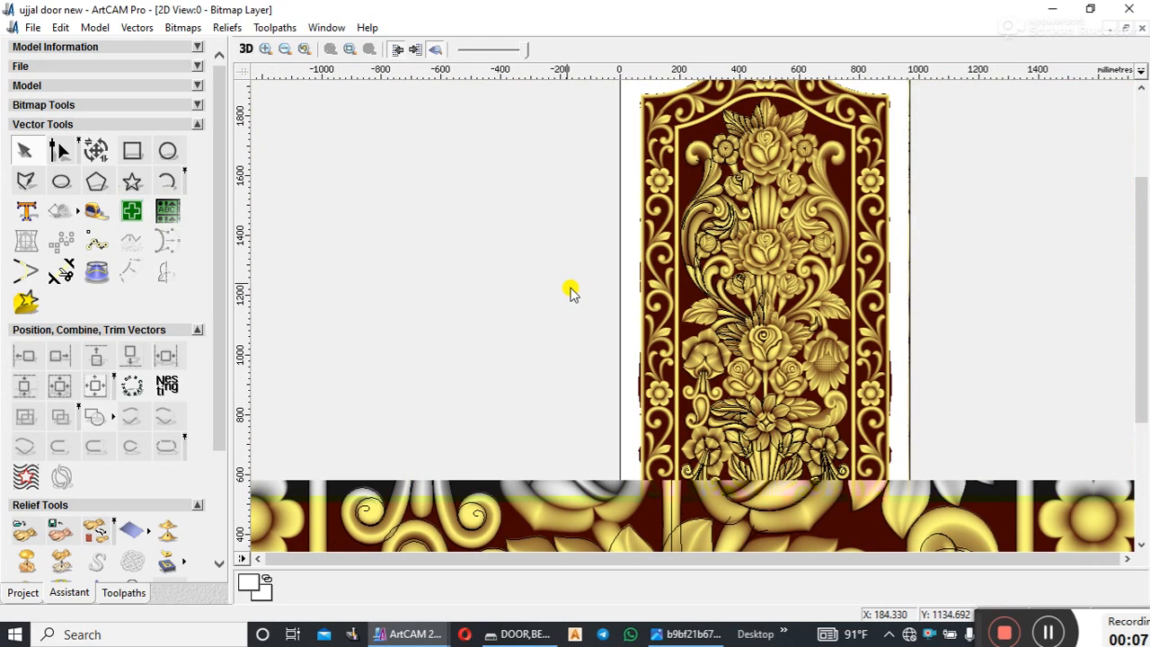
{"action": "scroll", "coordinate": [572, 292], "scroll_direction": "down", "scroll_amount": 2}
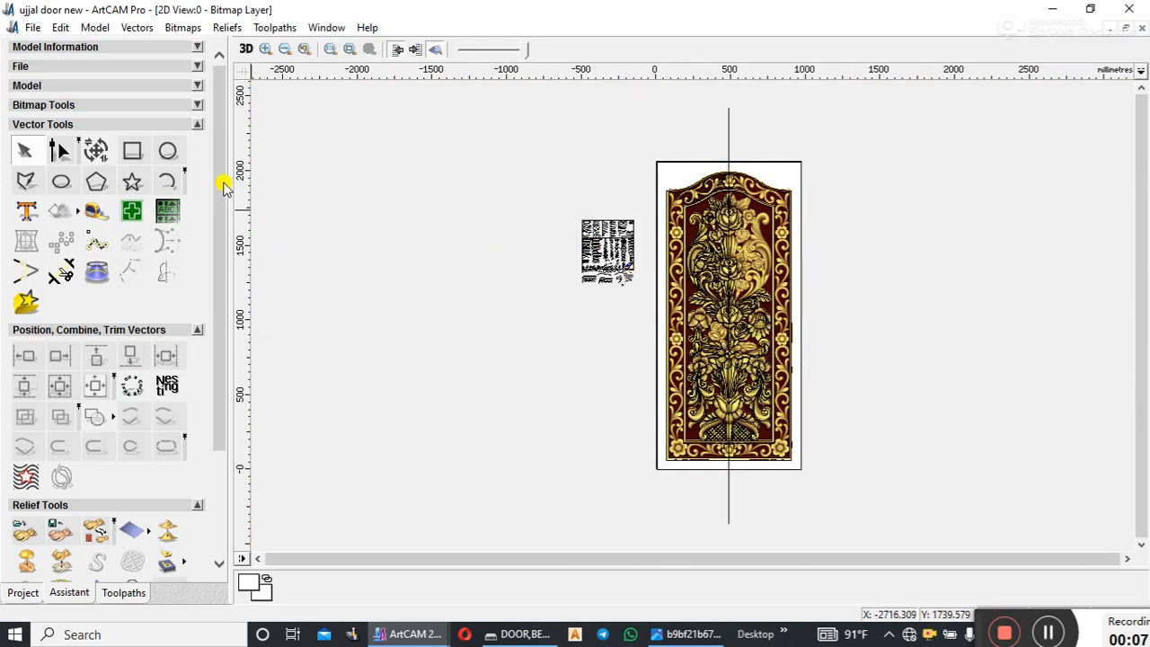
{"action": "scroll", "coordinate": [222, 197], "scroll_direction": "down", "scroll_amount": 1}
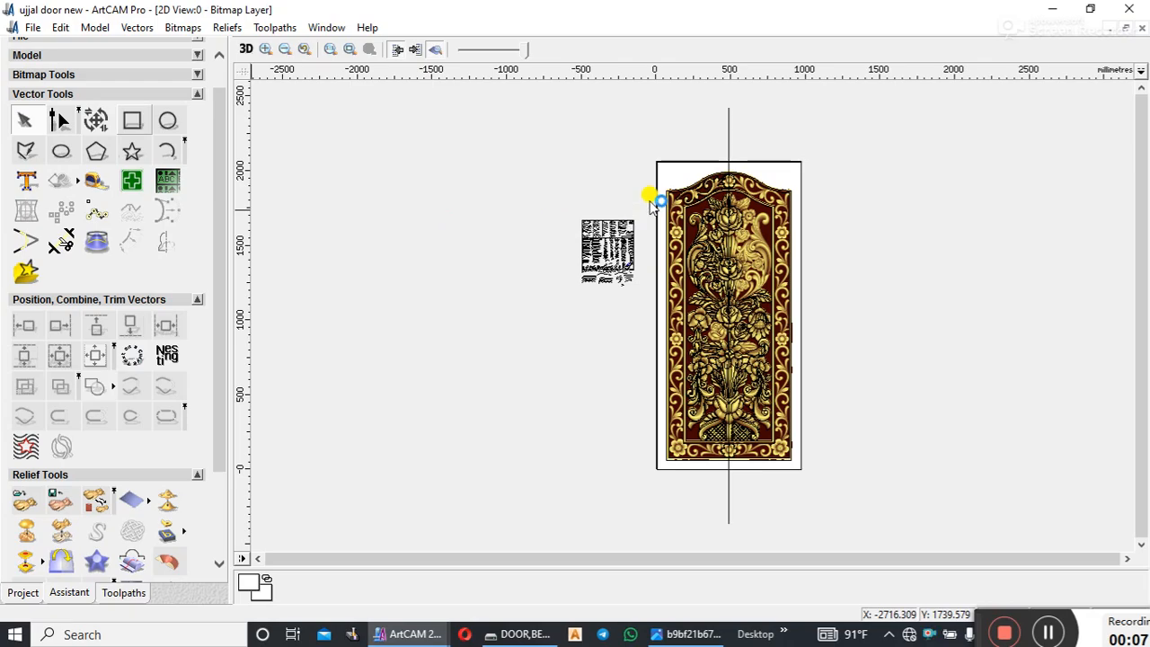
{"action": "left_click_drag", "start_coordinate": [639, 149], "coordinate": [849, 324]}
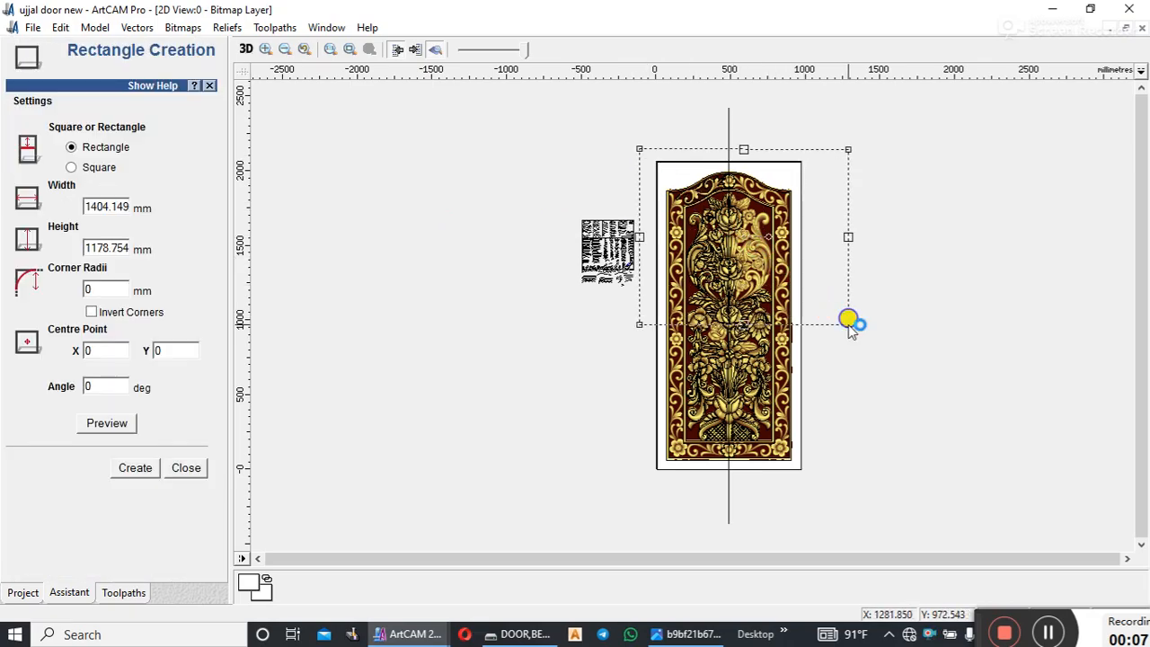
{"action": "key", "text": "Escape"}
{"action": "scroll", "coordinate": [765, 296], "scroll_direction": "up", "scroll_amount": 2}
- Select the large rectangle and zero the rest of the relief outside it, keeping only the door's upper half
{"action": "left_click", "coordinate": [958, 342]}
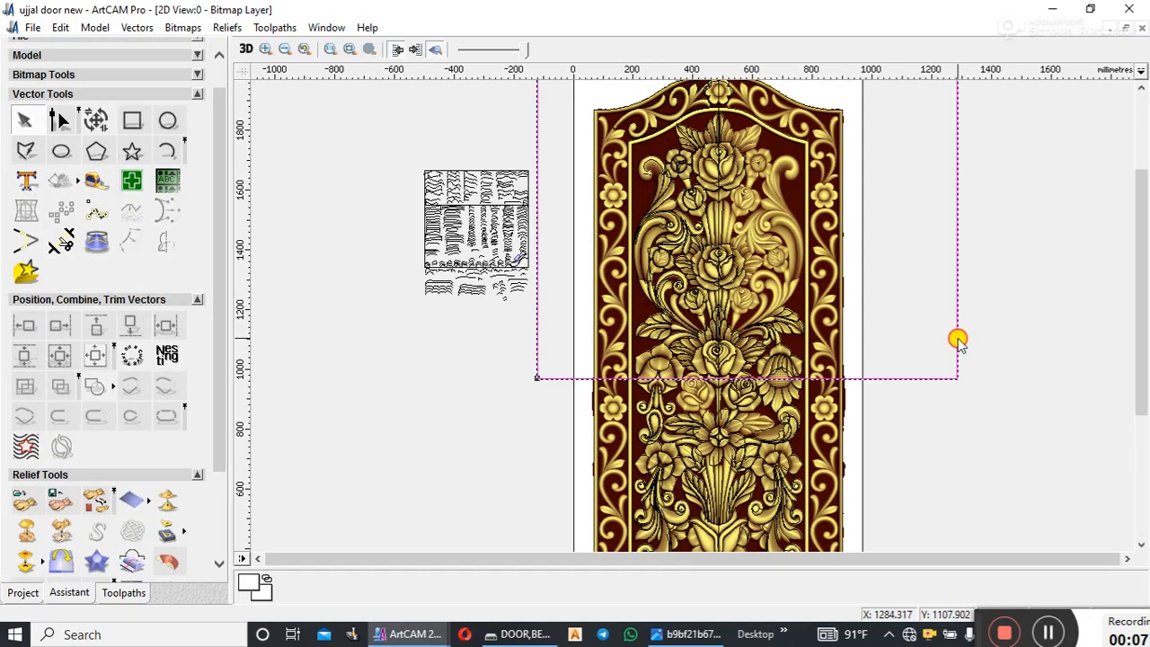
{"action": "scroll", "coordinate": [843, 250], "scroll_direction": "down", "scroll_amount": 2}
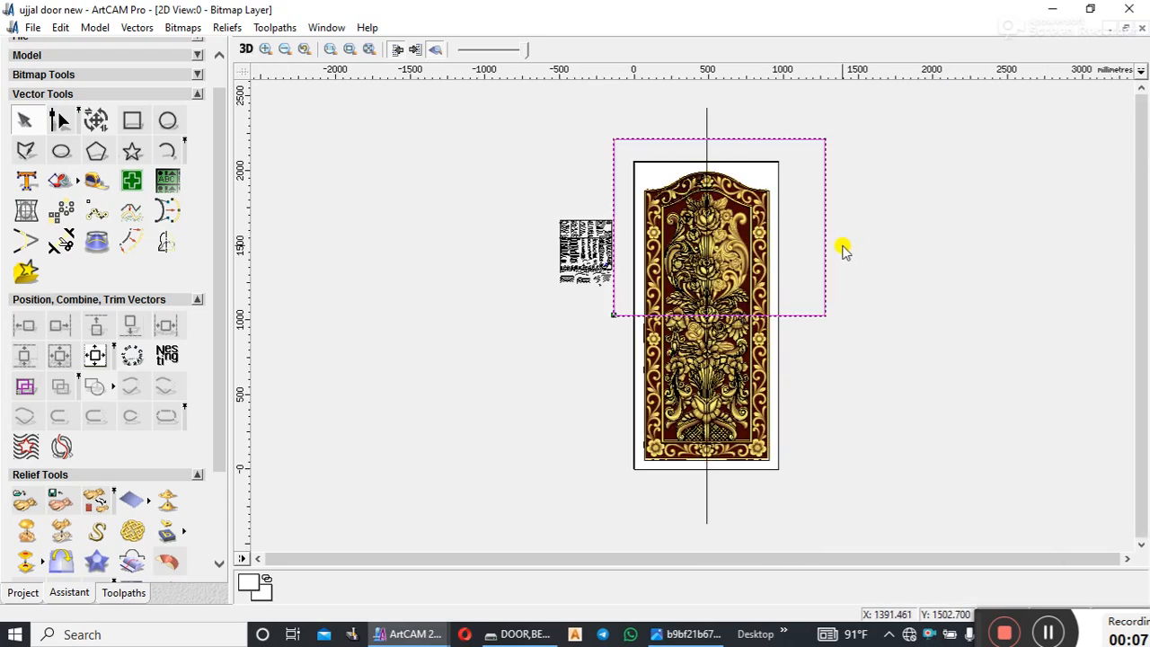
{"action": "right_click", "coordinate": [769, 259]}
{"action": "left_click", "coordinate": [819, 312]}
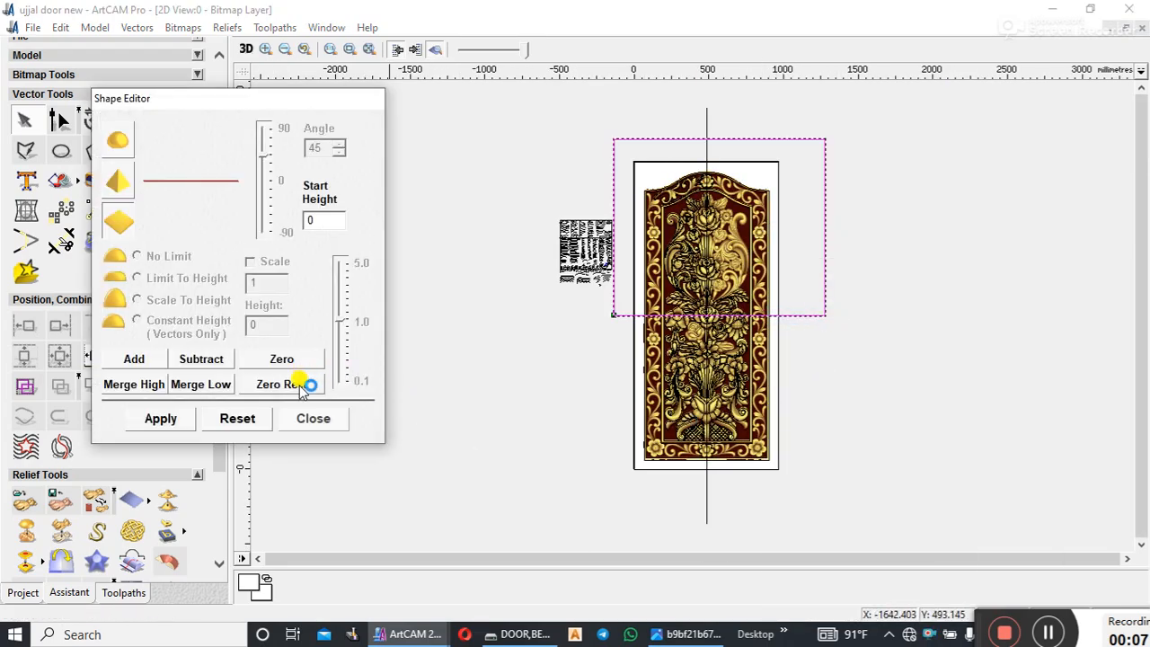
{"action": "left_click", "coordinate": [322, 422]}
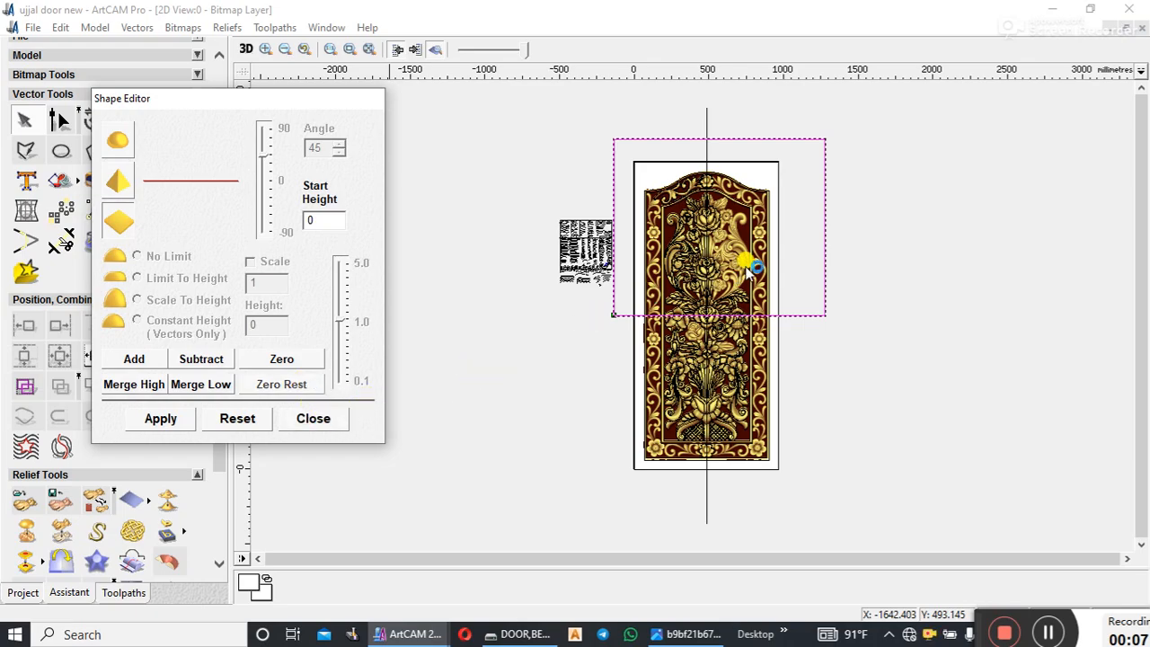
{"action": "scroll", "coordinate": [747, 273], "scroll_direction": "down", "scroll_amount": 1}
{"action": "scroll", "coordinate": [713, 304], "scroll_direction": "up", "scroll_amount": 1}
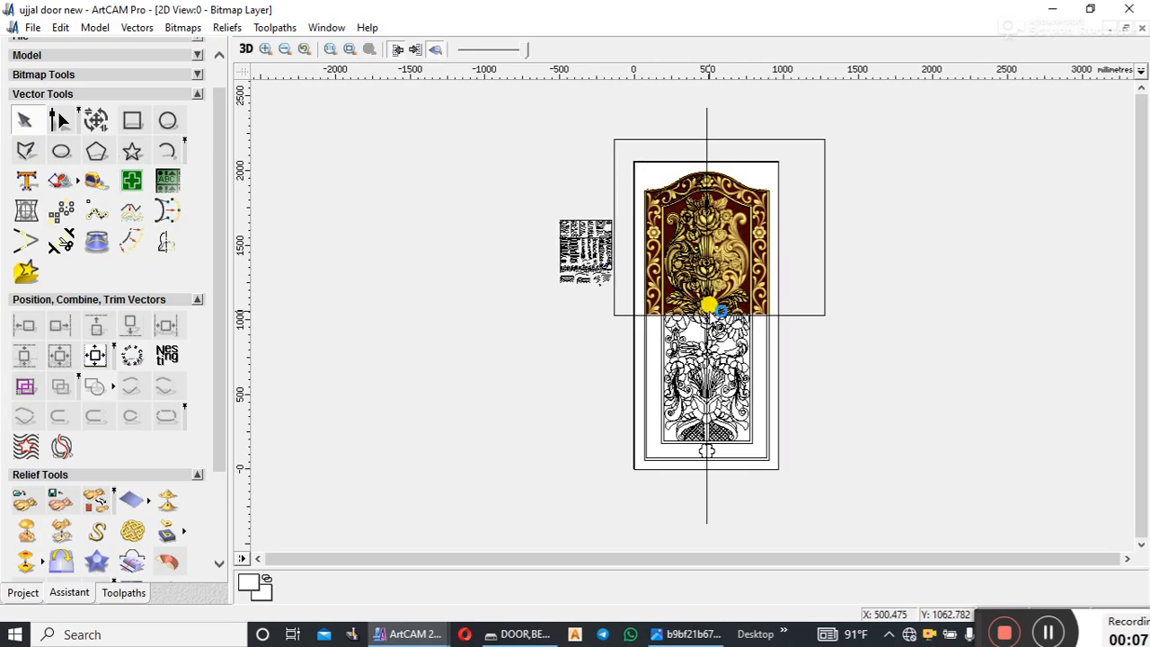
{"action": "scroll", "coordinate": [783, 283], "scroll_direction": "up", "scroll_amount": 1}
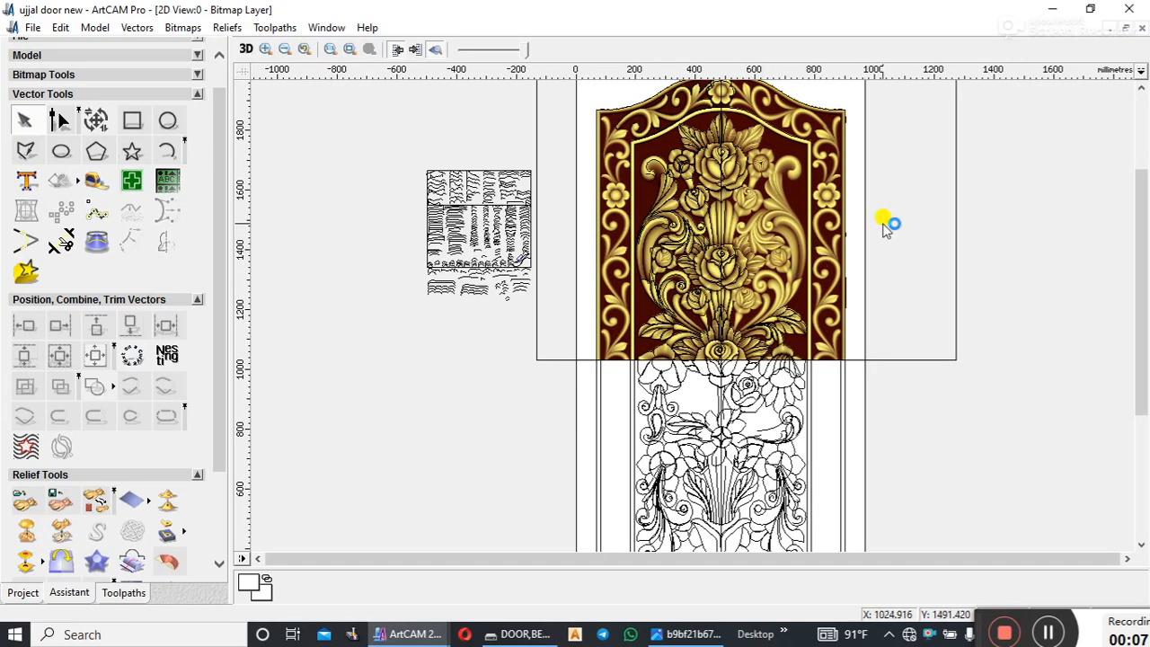
- Save the isolated upper-half relief layer to the Desktop as rf 2 in ArtCAM Reliefs format
{"action": "left_click", "coordinate": [227, 27]}
{"action": "left_click", "coordinate": [293, 72]}
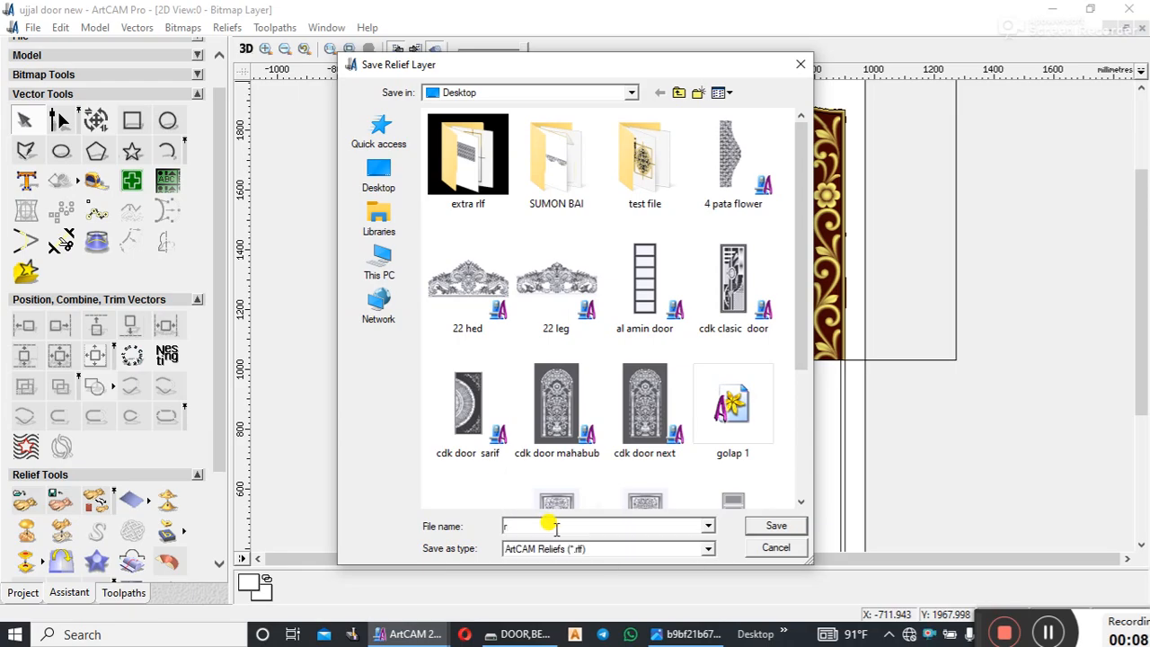
{"action": "type", "text": "rf 2"}
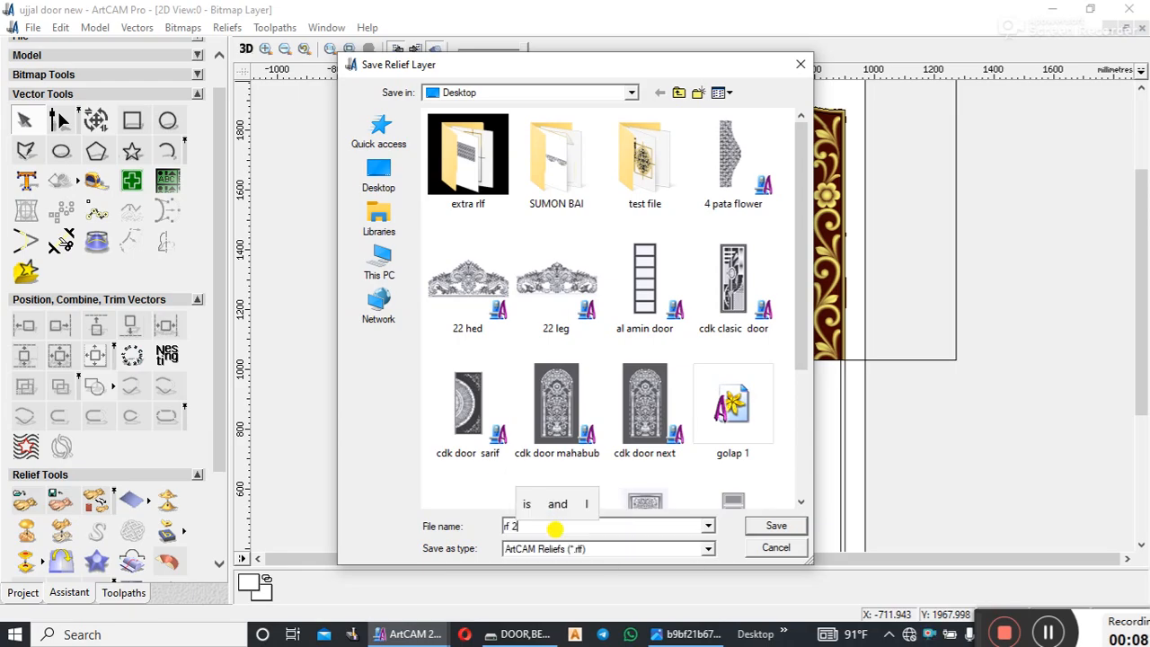
{"action": "left_click", "coordinate": [774, 526]}
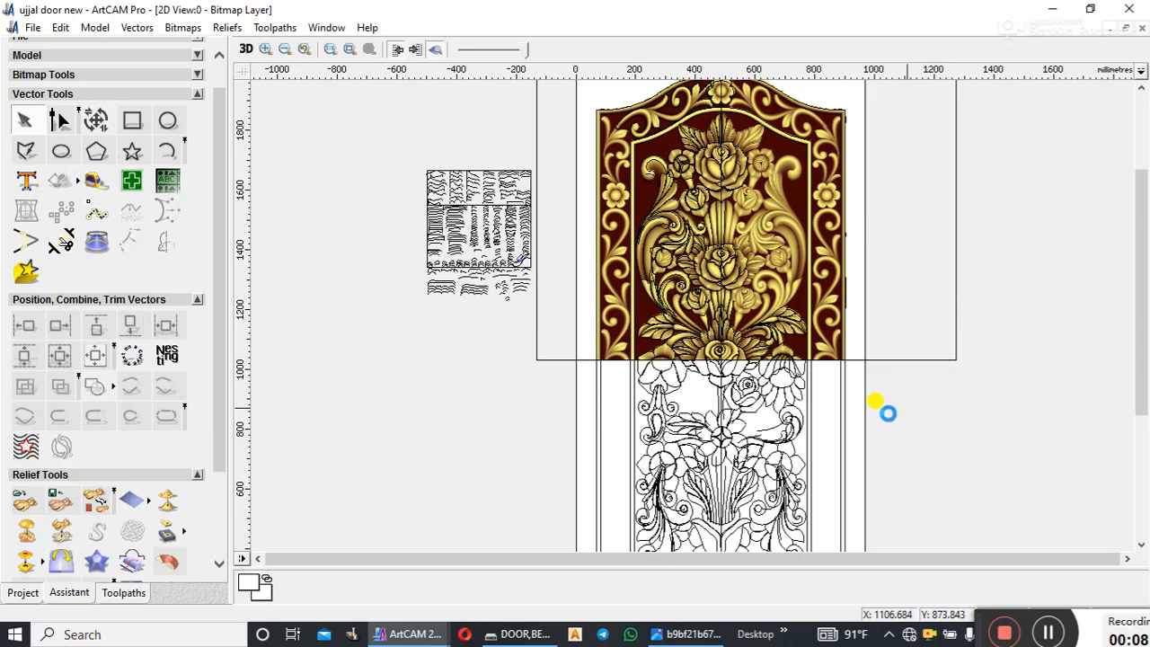
- Restore the full door relief, select the large rectangle and zero the relief inside it to empty the upper half
{"action": "left_click", "coordinate": [911, 360]}
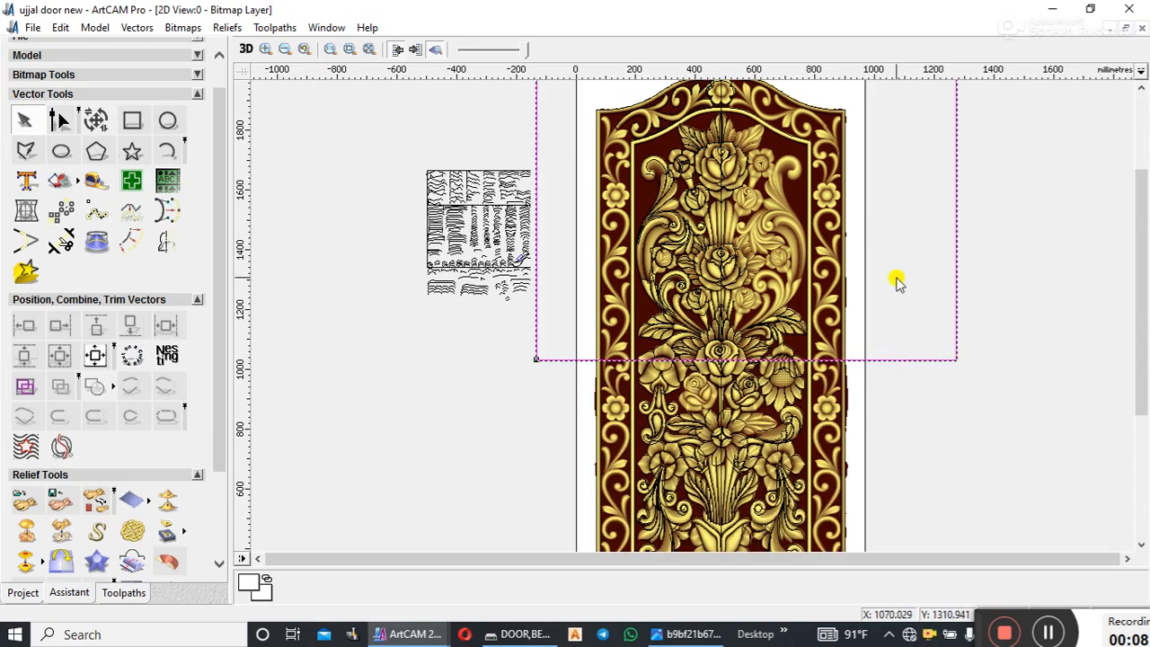
{"action": "right_click", "coordinate": [894, 280]}
{"action": "left_click", "coordinate": [950, 315]}
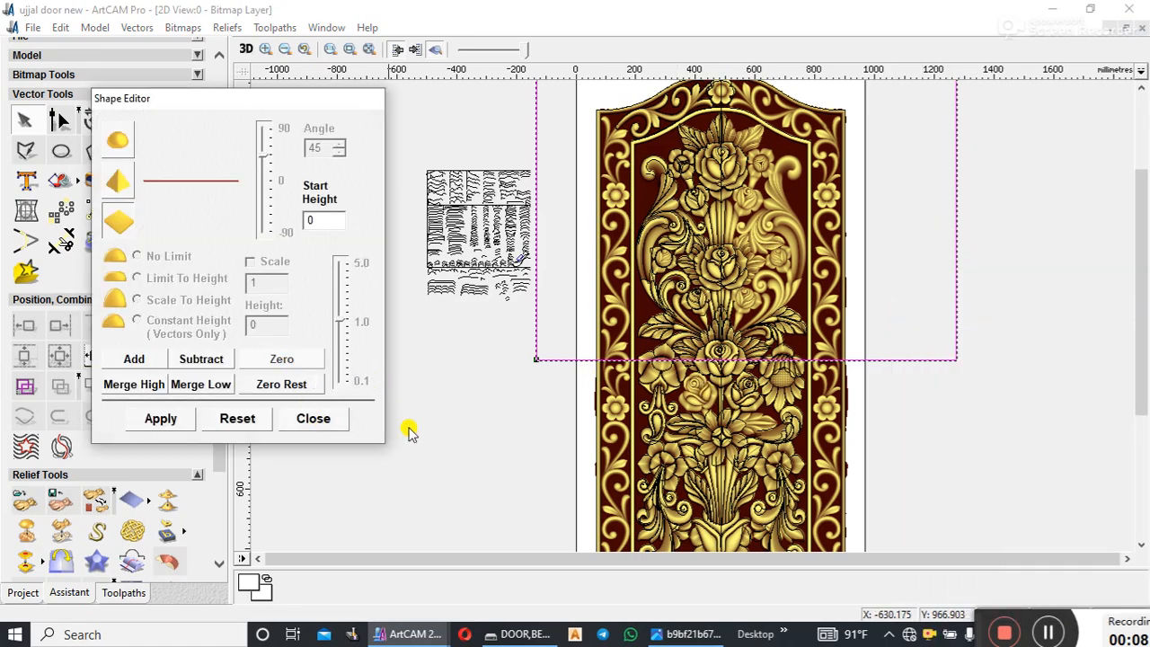
{"action": "scroll", "coordinate": [805, 277], "scroll_direction": "down", "scroll_amount": 2}
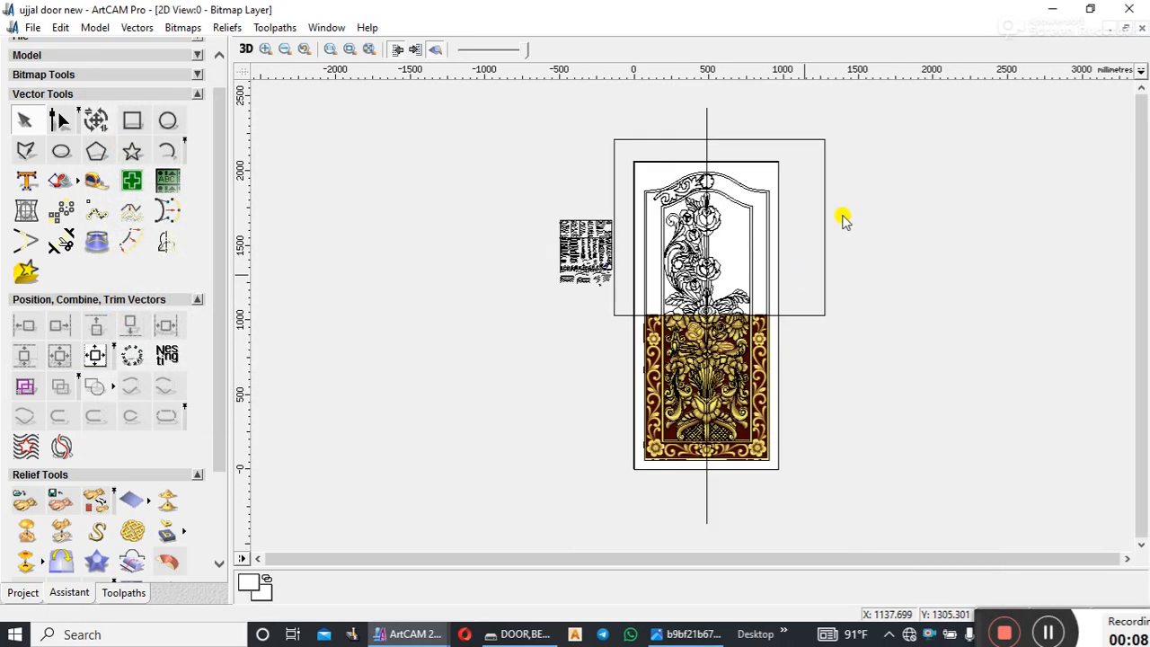
- Import the rf 2 relief from the Desktop as clipart for the emptied upper half
{"action": "left_click", "coordinate": [227, 27]}
{"action": "left_click", "coordinate": [285, 94]}
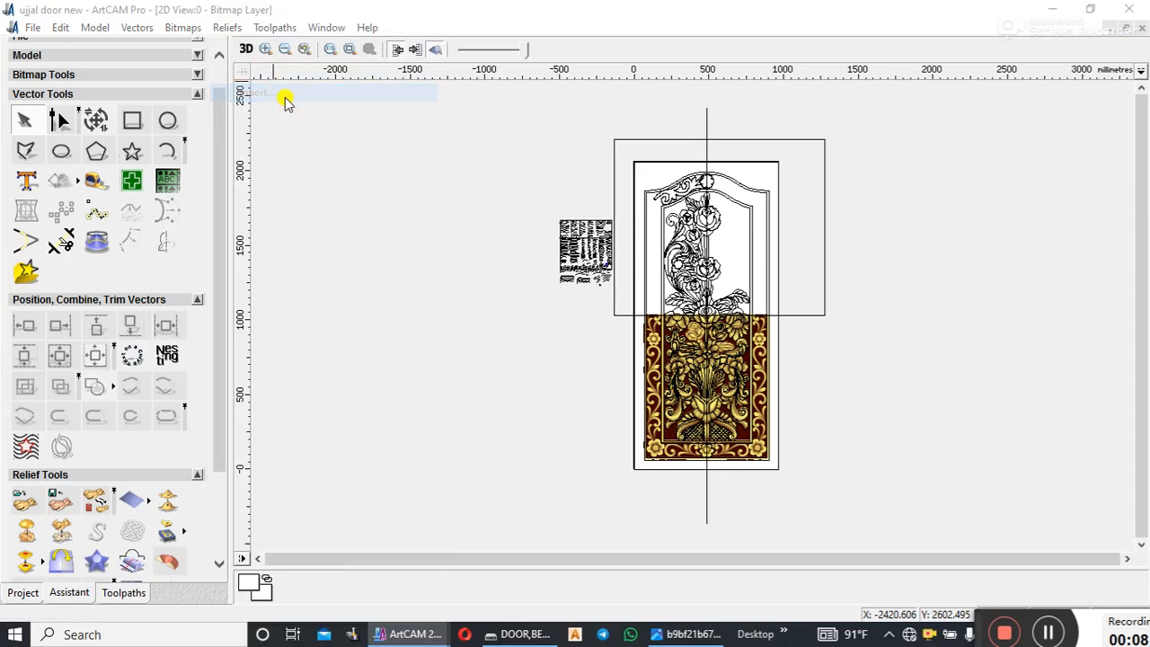
{"action": "left_click_drag", "start_coordinate": [588, 76], "coordinate": [257, 75]}
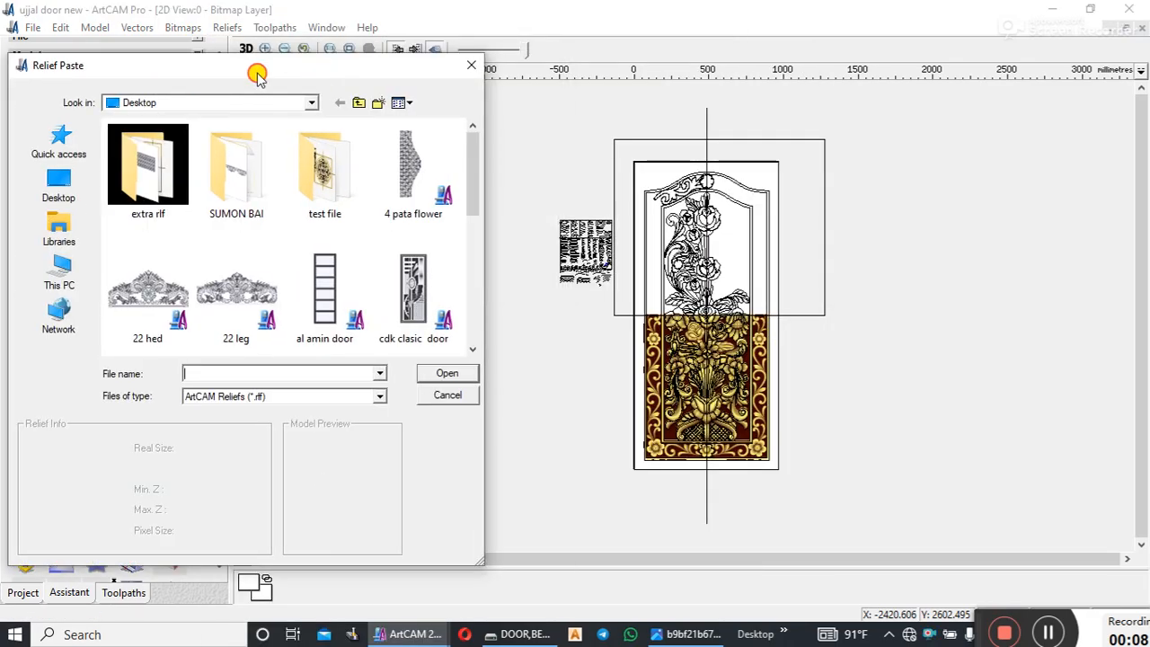
{"action": "scroll", "coordinate": [303, 211], "scroll_direction": "down", "scroll_amount": 1}
{"action": "scroll", "coordinate": [292, 232], "scroll_direction": "down", "scroll_amount": 3}
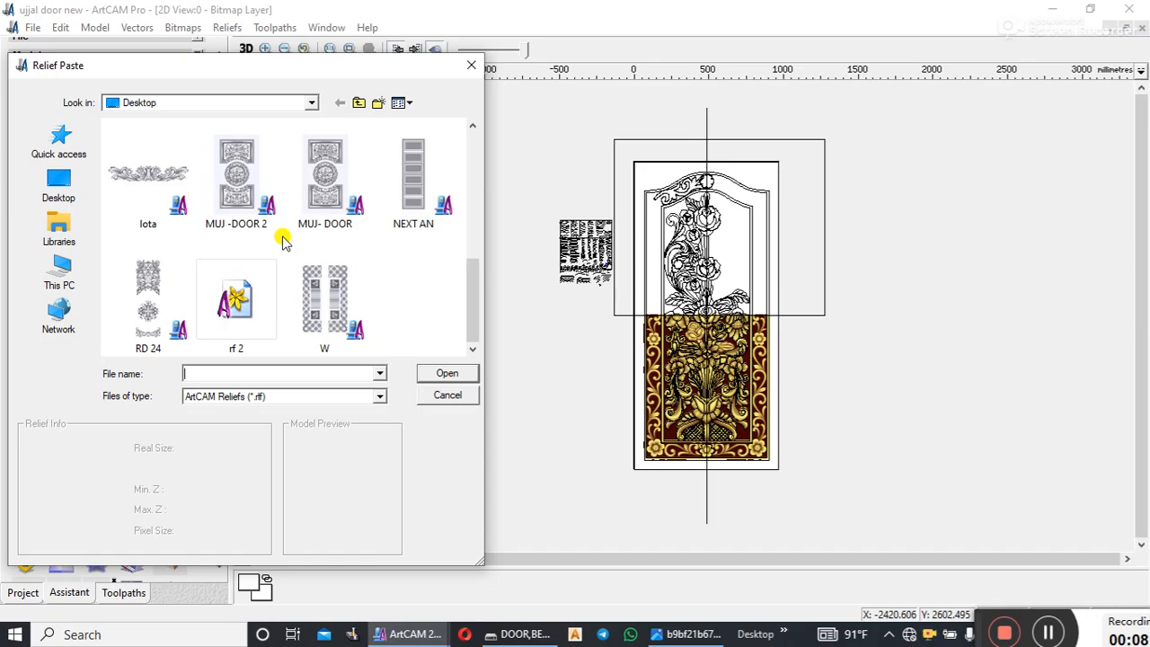
{"action": "left_click", "coordinate": [229, 301]}
{"action": "left_click", "coordinate": [424, 374]}
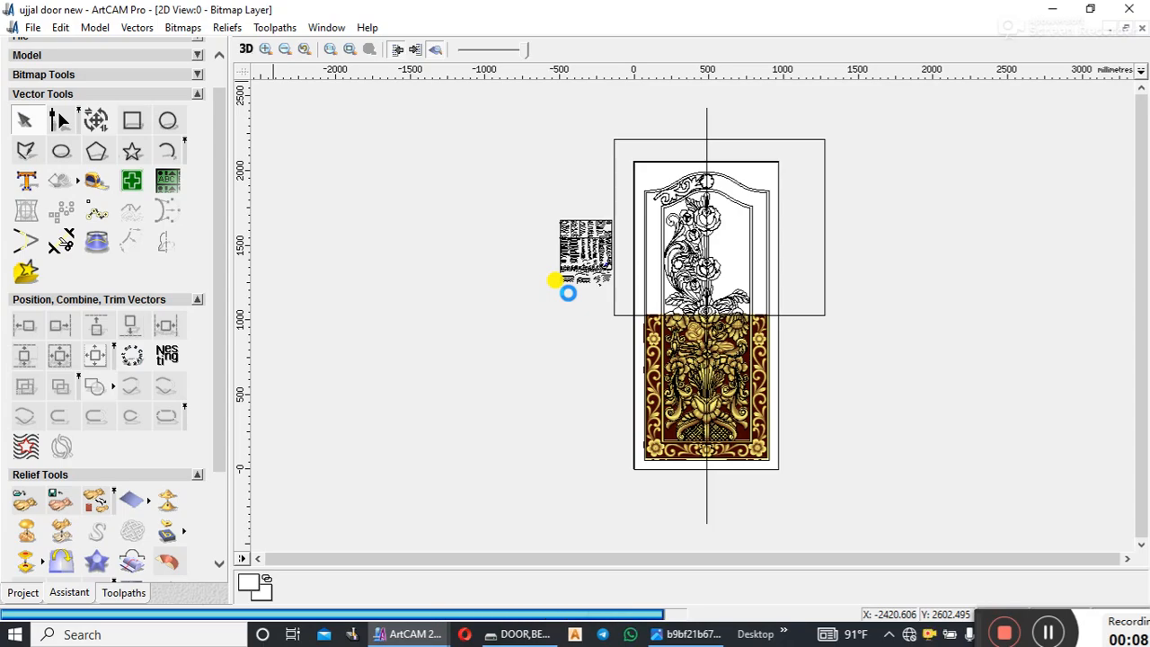
- Move the rf 2 clipart sideways to meet the model's right boundary, paste it there, and undo the paste
{"action": "scroll", "coordinate": [799, 203], "scroll_direction": "up", "scroll_amount": 2}
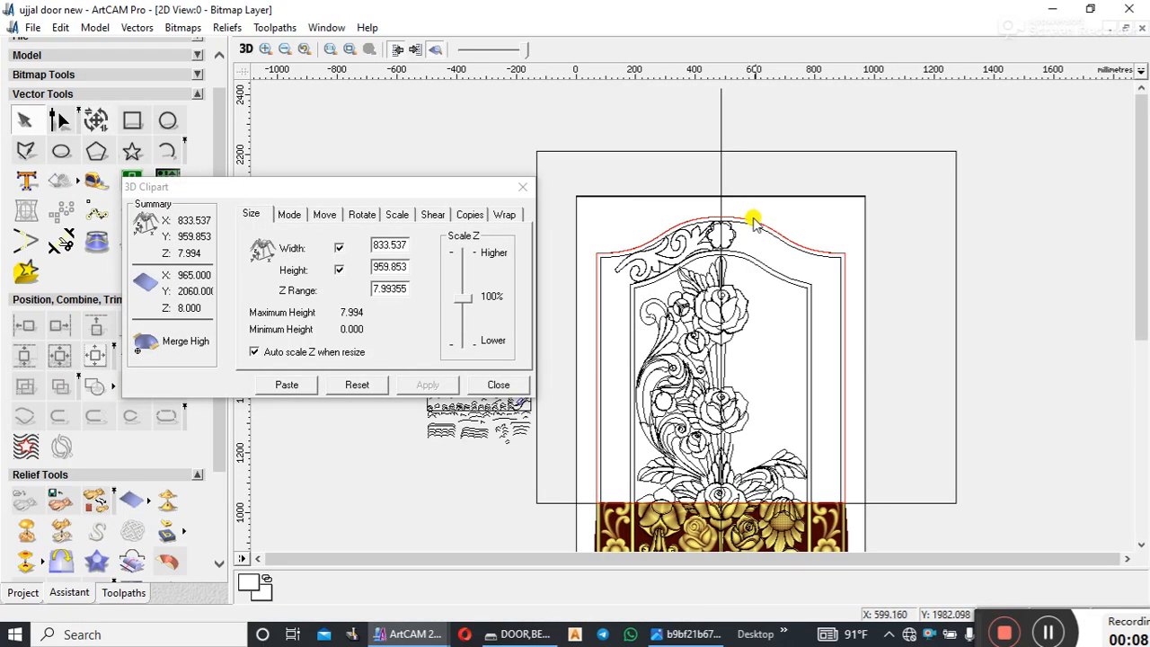
{"action": "left_click", "coordinate": [865, 346]}
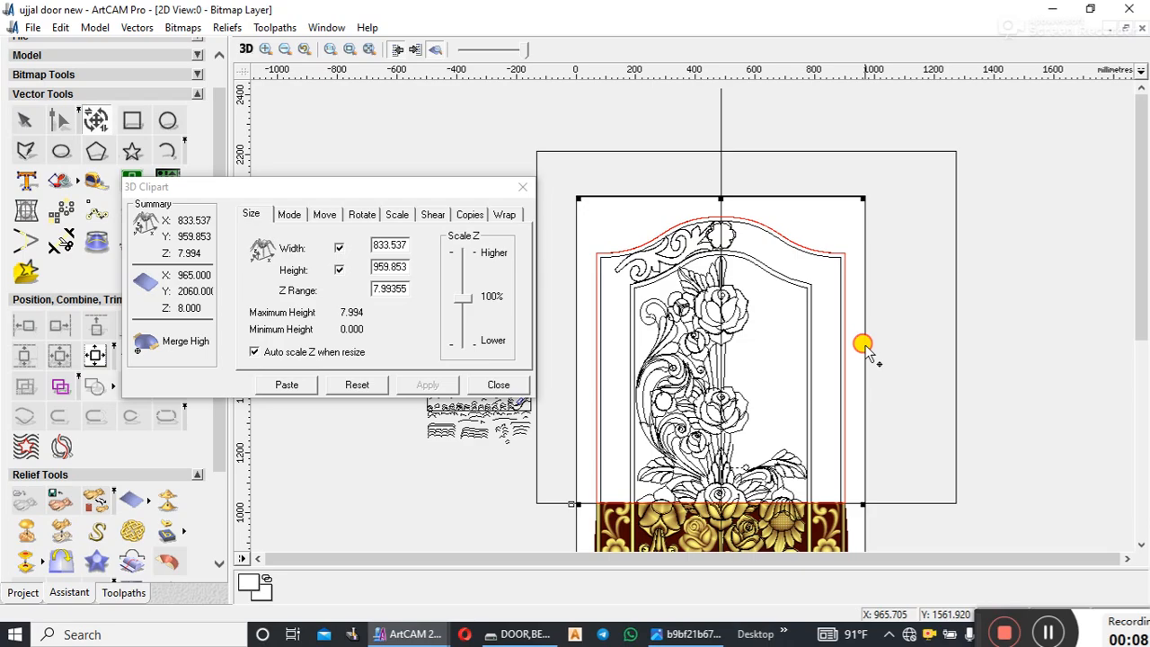
{"action": "left_click", "coordinate": [68, 321]}
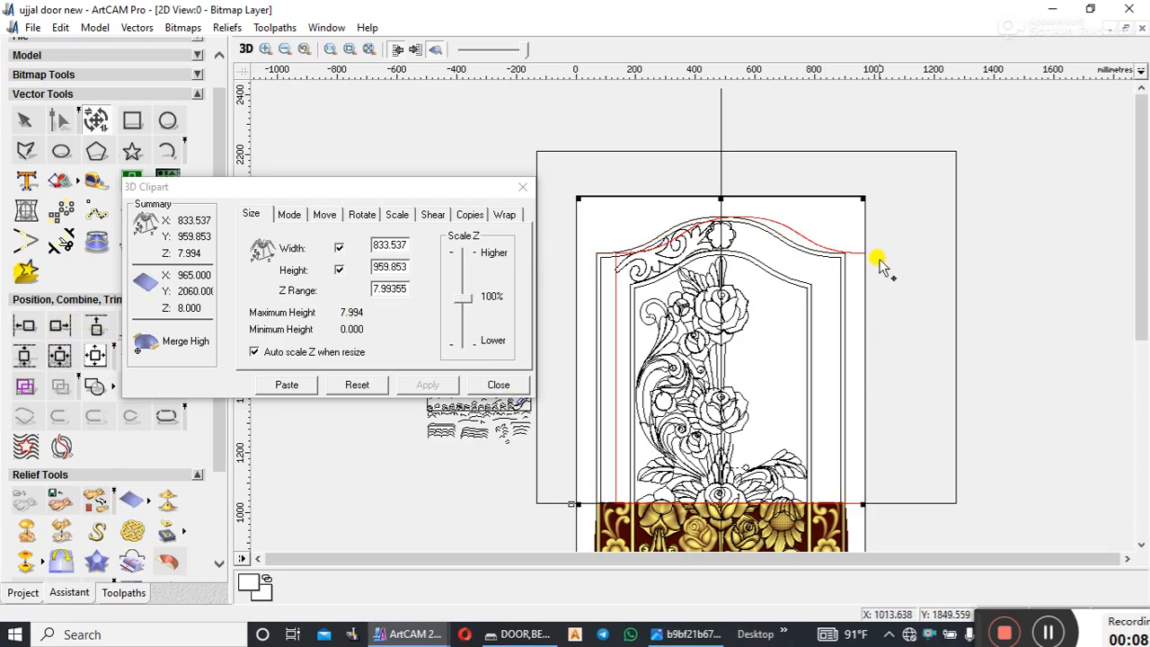
{"action": "left_click", "coordinate": [881, 261]}
{"action": "left_click", "coordinate": [299, 382]}
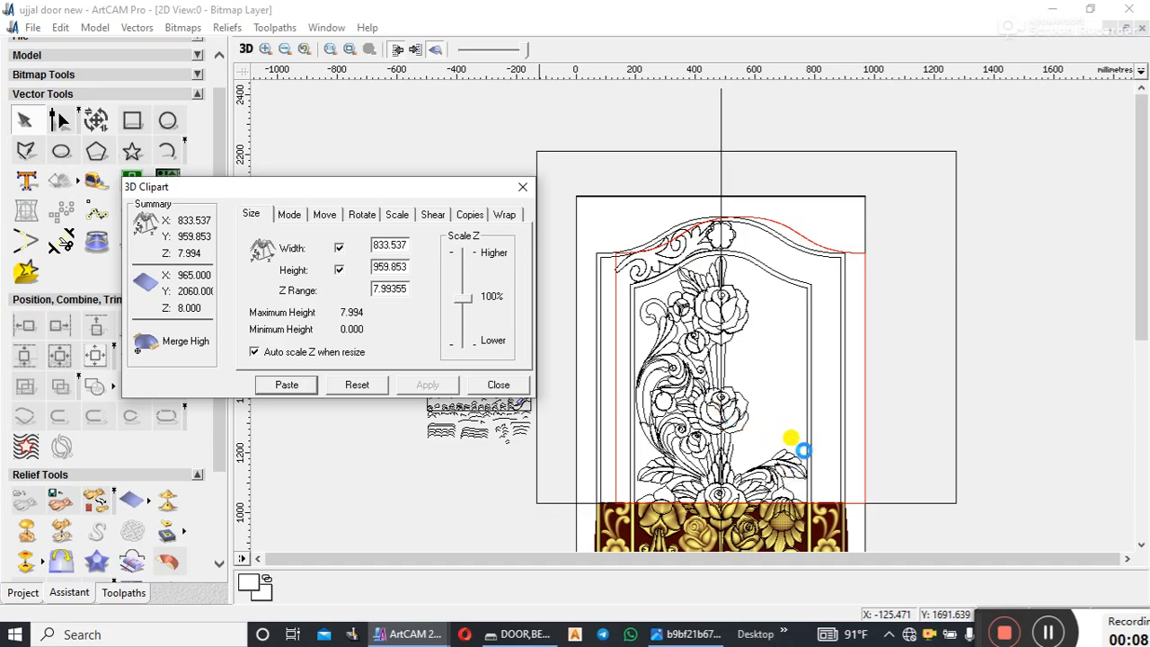
{"action": "scroll", "coordinate": [795, 458], "scroll_direction": "down", "scroll_amount": 4}
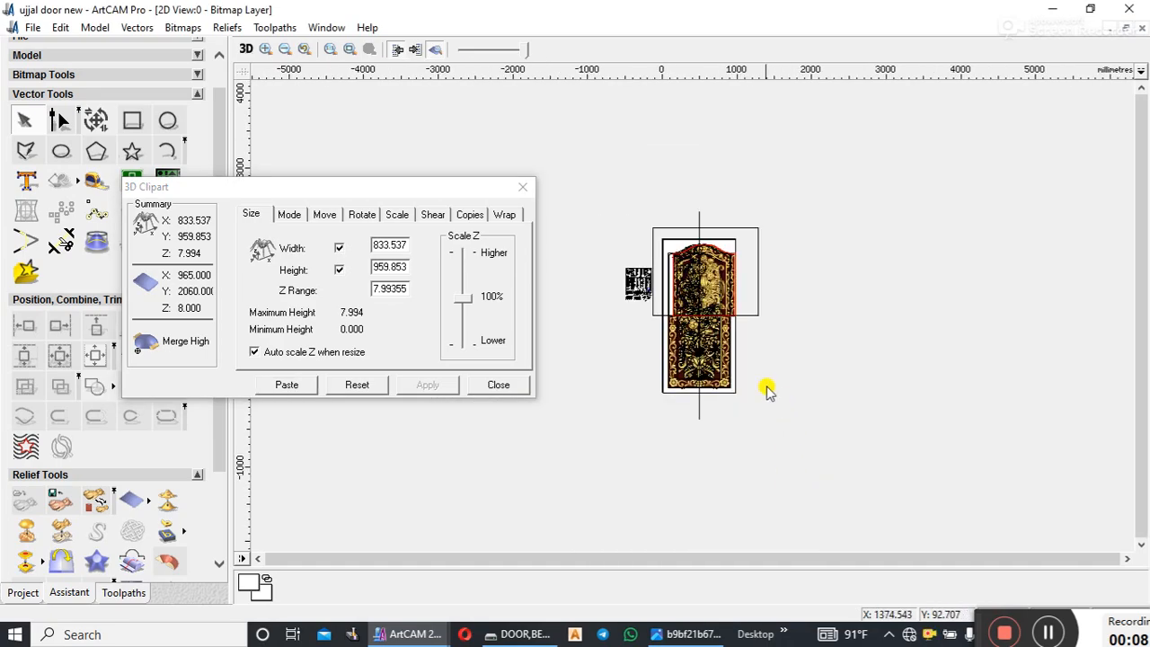
{"action": "scroll", "coordinate": [719, 324], "scroll_direction": "up", "scroll_amount": 5}
{"action": "scroll", "coordinate": [732, 261], "scroll_direction": "down", "scroll_amount": 1}
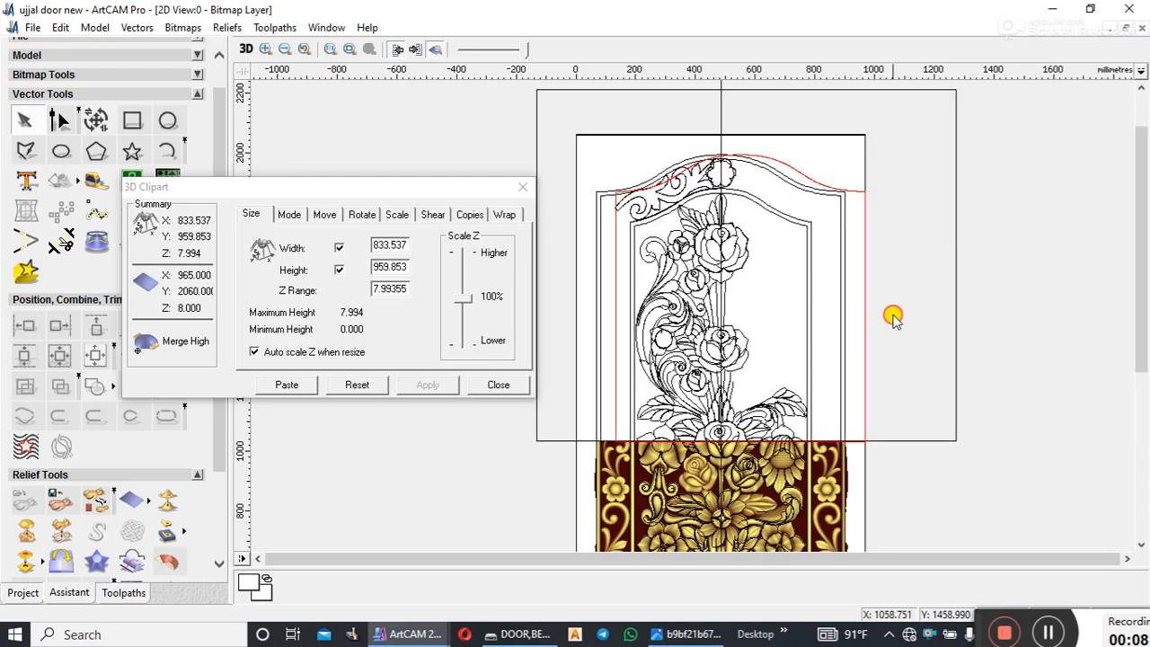
- Move the rf 2 clipart further right so its left edge meets the door's centreline, and paste it there
{"action": "left_click", "coordinate": [867, 308]}
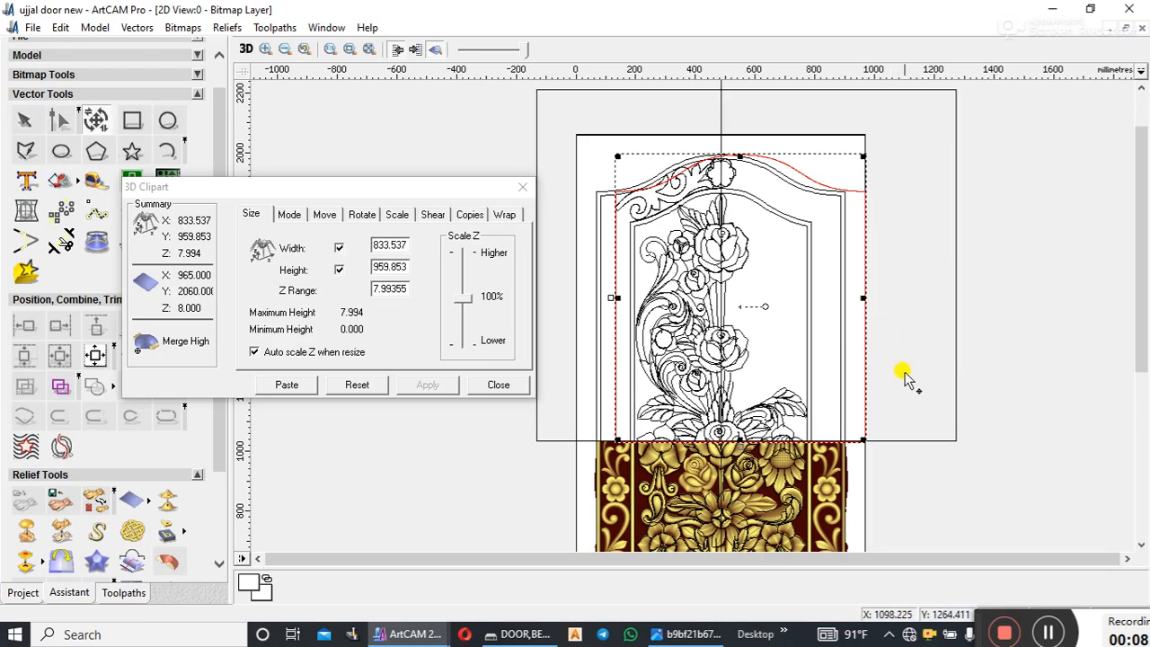
{"action": "scroll", "coordinate": [905, 372], "scroll_direction": "down", "scroll_amount": 5}
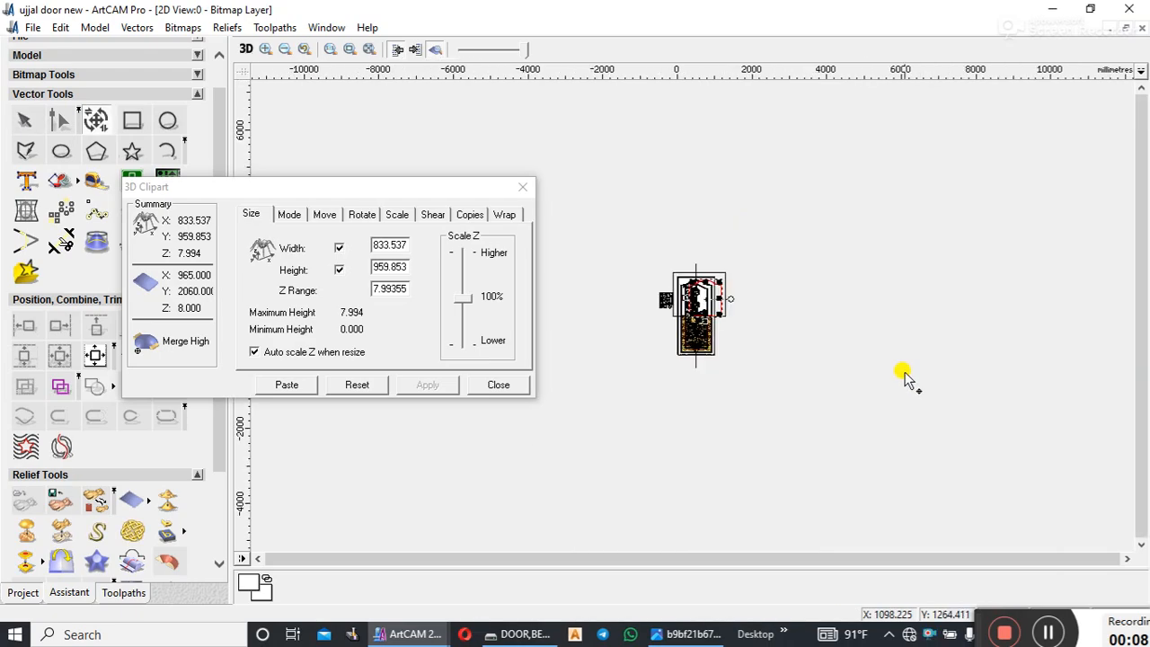
{"action": "scroll", "coordinate": [696, 293], "scroll_direction": "up", "scroll_amount": 5}
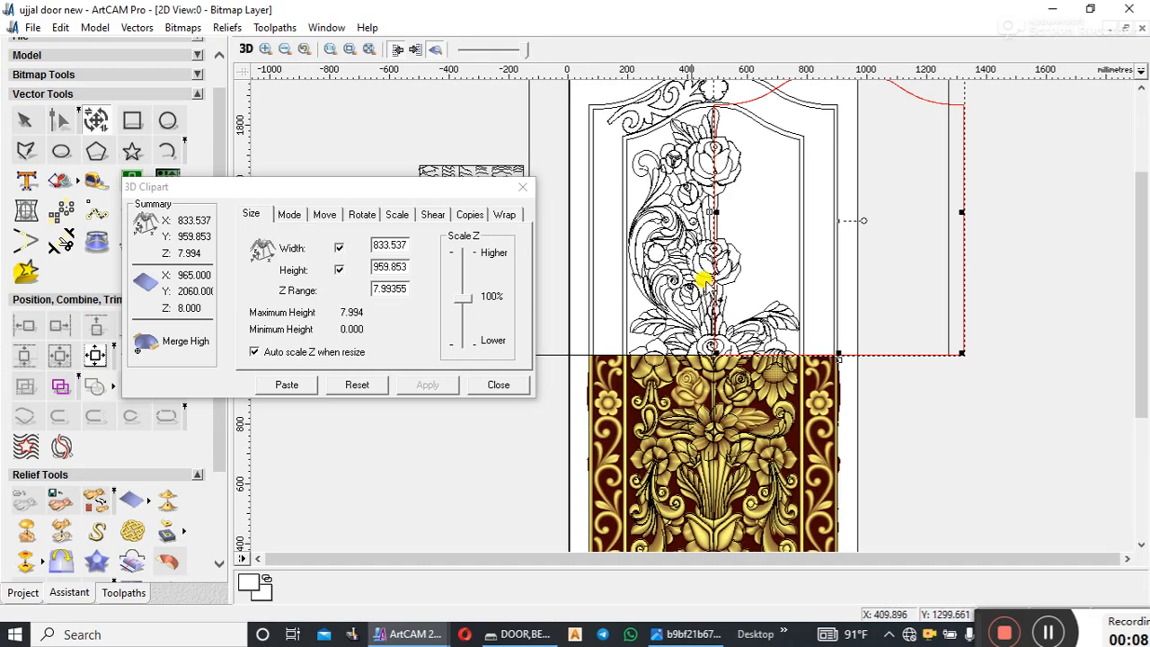
{"action": "left_click", "coordinate": [287, 385]}
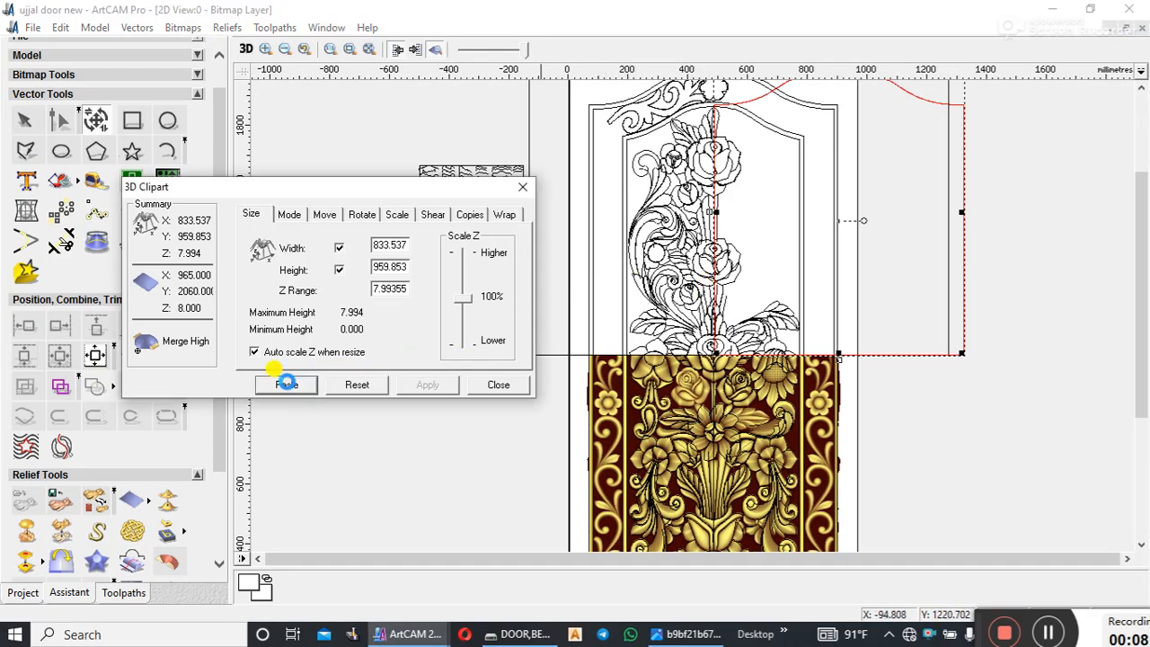
{"action": "left_click", "coordinate": [286, 392]}
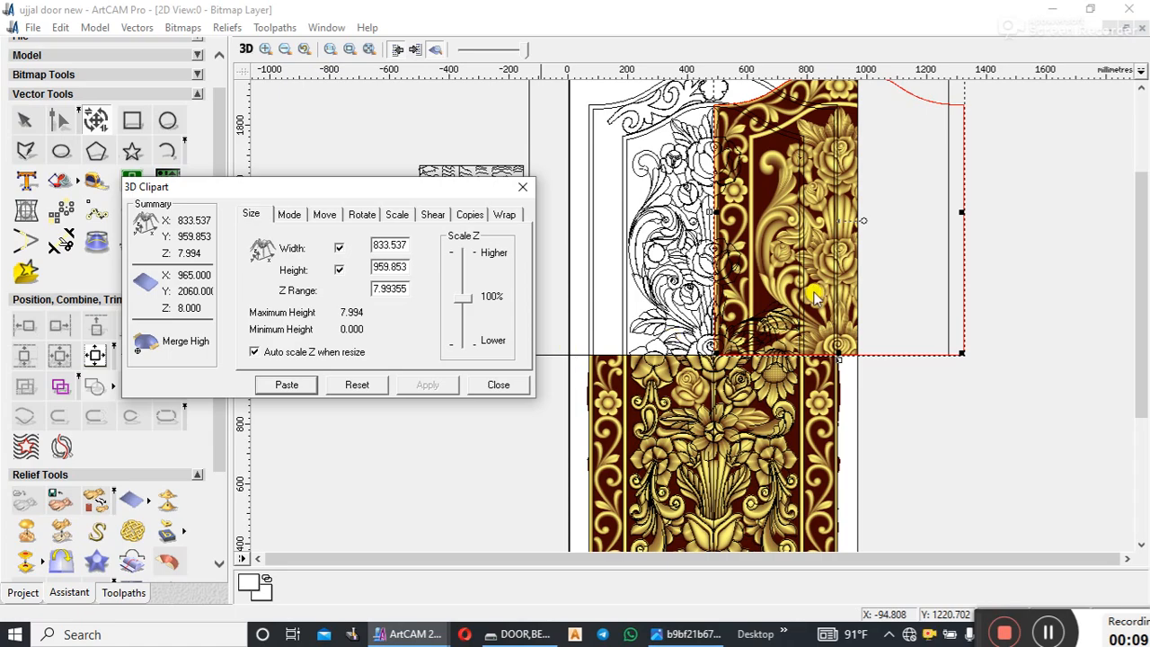
- Undo the off-centre paste of the upper-half relief and end the clipart placement
{"action": "scroll", "coordinate": [809, 278], "scroll_direction": "down", "scroll_amount": 3}
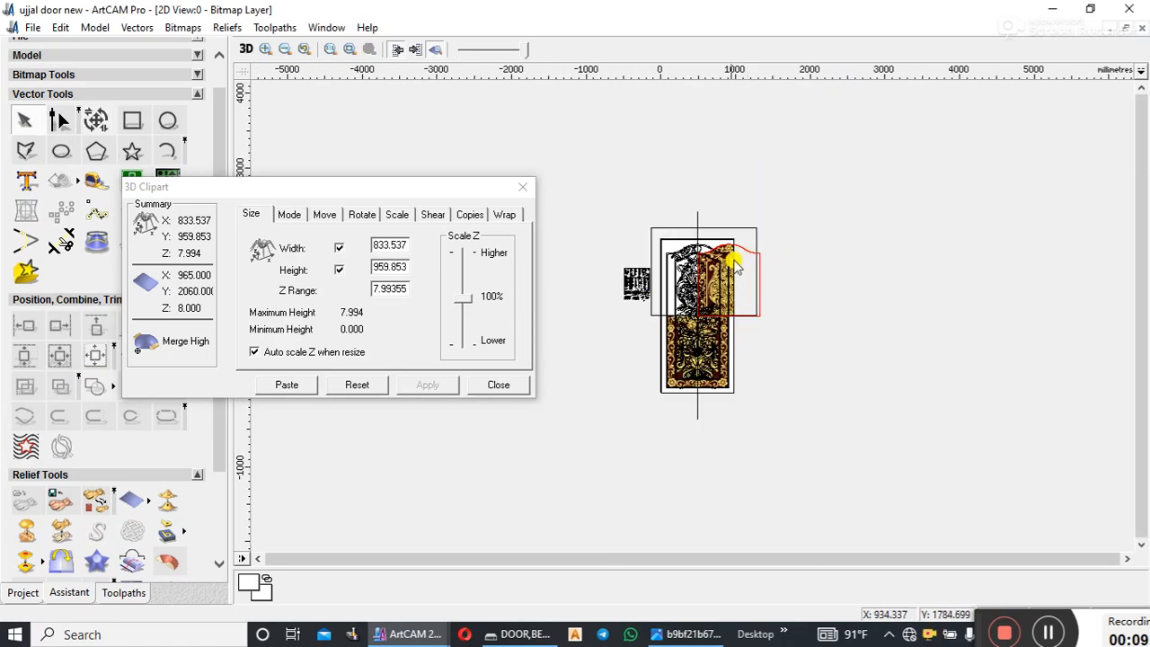
{"action": "scroll", "coordinate": [734, 259], "scroll_direction": "up", "scroll_amount": 4}
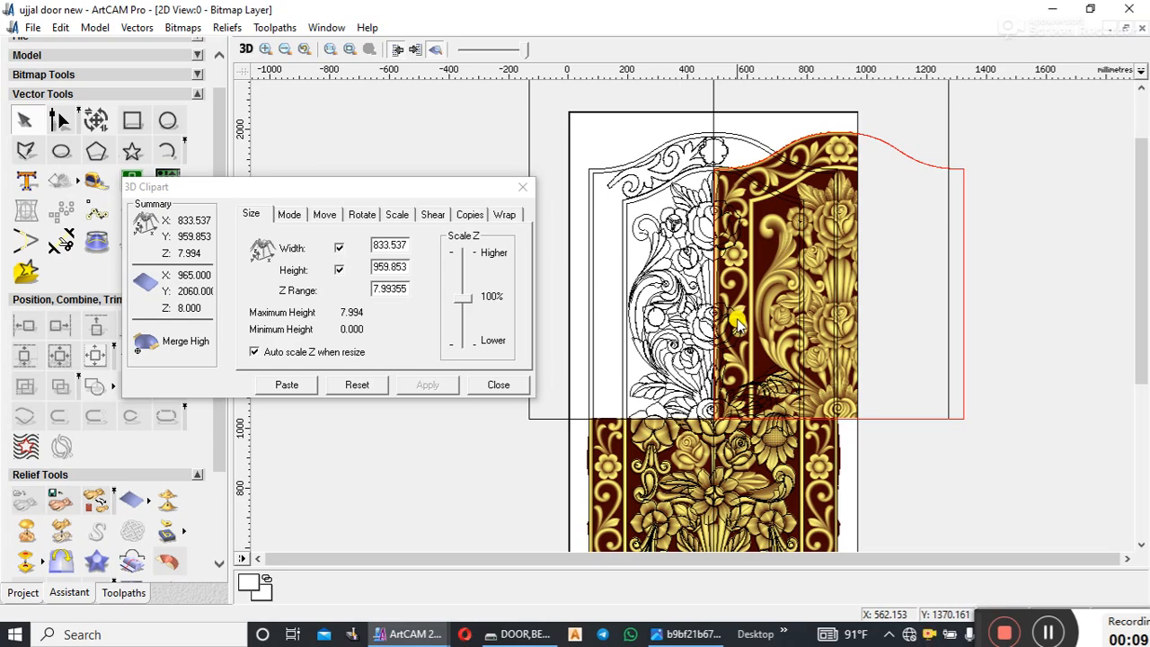
{"action": "scroll", "coordinate": [733, 317], "scroll_direction": "down", "scroll_amount": 2}
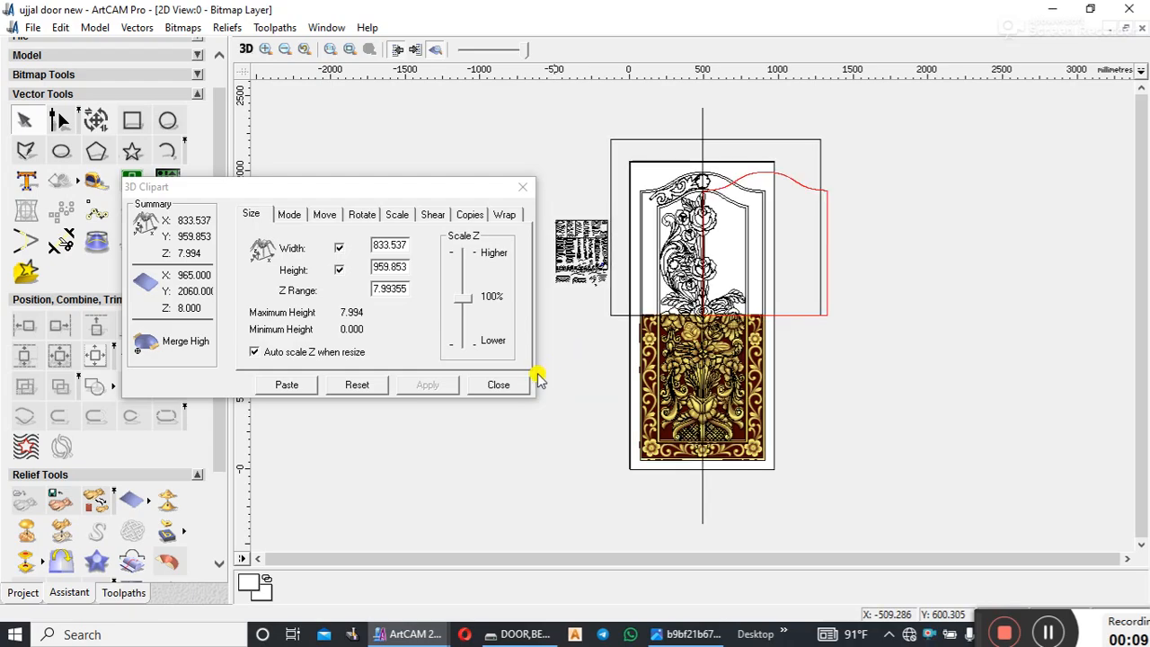
{"action": "left_click", "coordinate": [497, 385]}
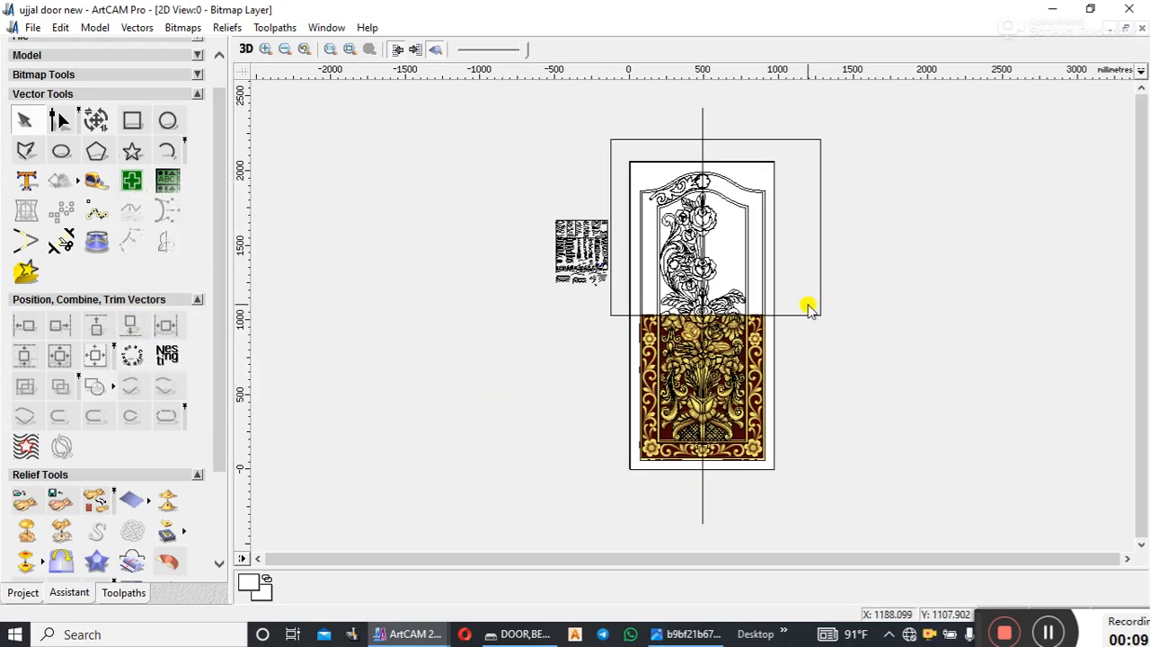
{"action": "key", "text": "ctrl+z"}
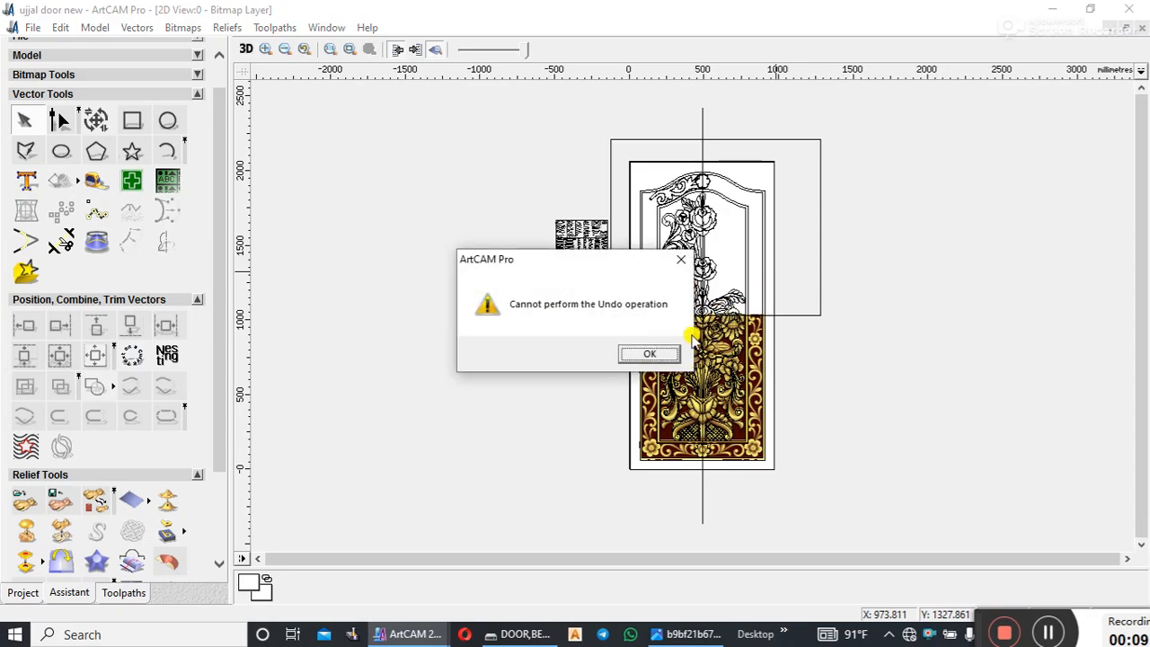
{"action": "left_click", "coordinate": [650, 354]}
- Import the rf 2 relief from the Desktop again and paste it at its original size and position in the upper half
{"action": "left_click", "coordinate": [227, 27]}
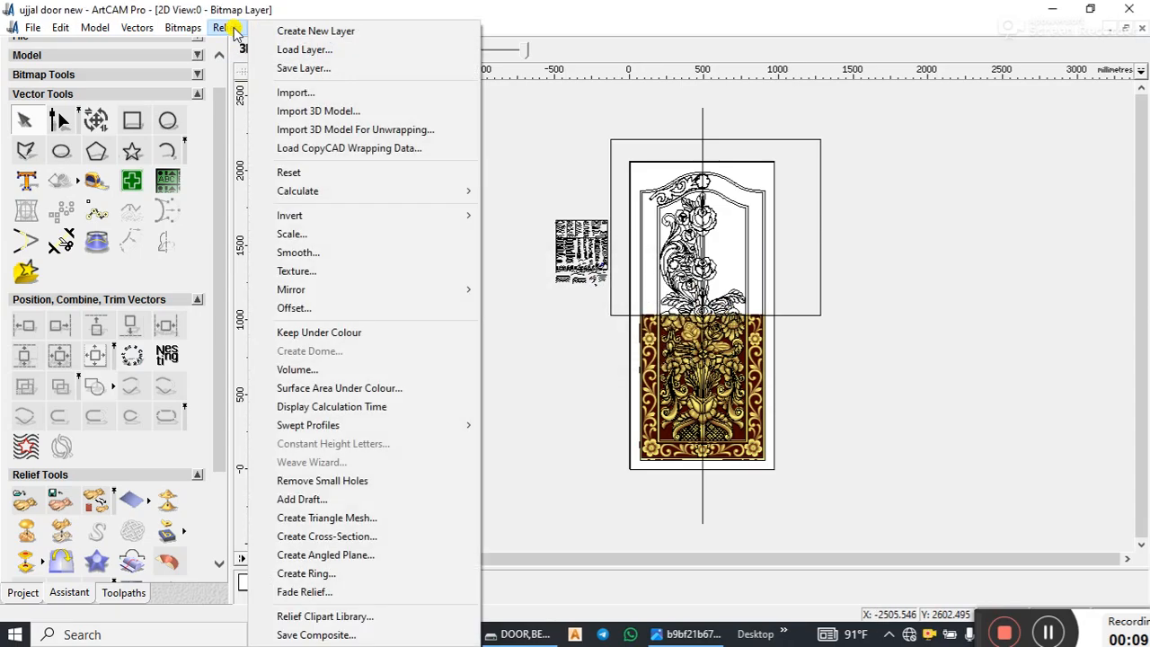
{"action": "left_click", "coordinate": [284, 92]}
{"action": "scroll", "coordinate": [284, 242], "scroll_direction": "down", "scroll_amount": 5}
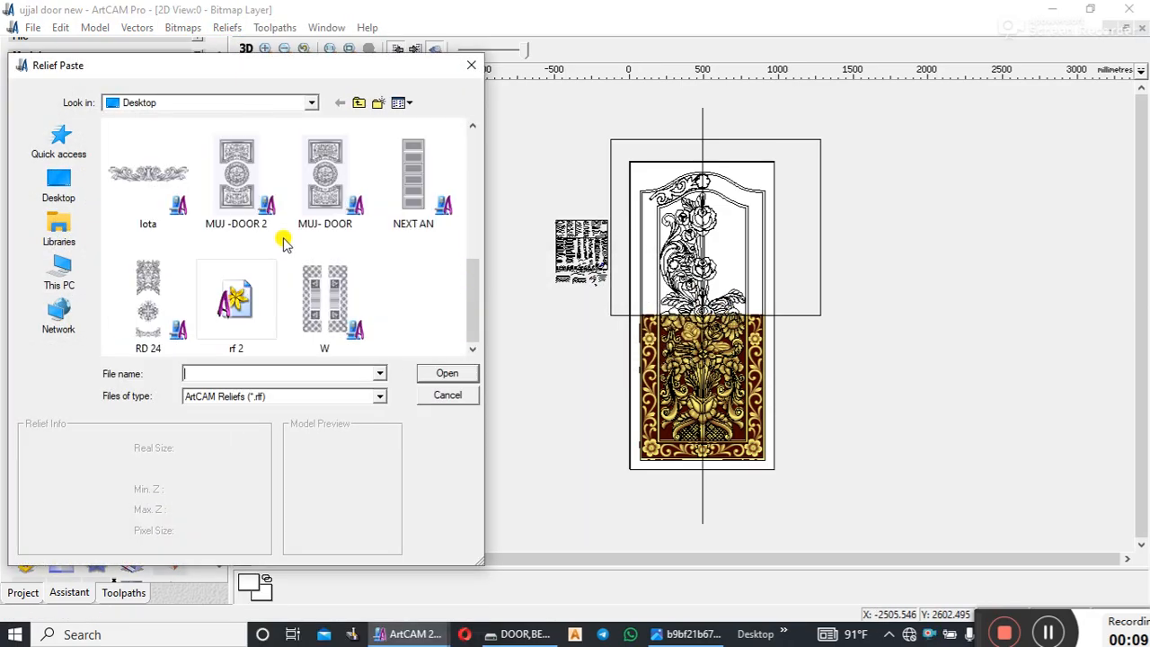
{"action": "left_click", "coordinate": [235, 301]}
{"action": "left_click", "coordinate": [440, 374]}
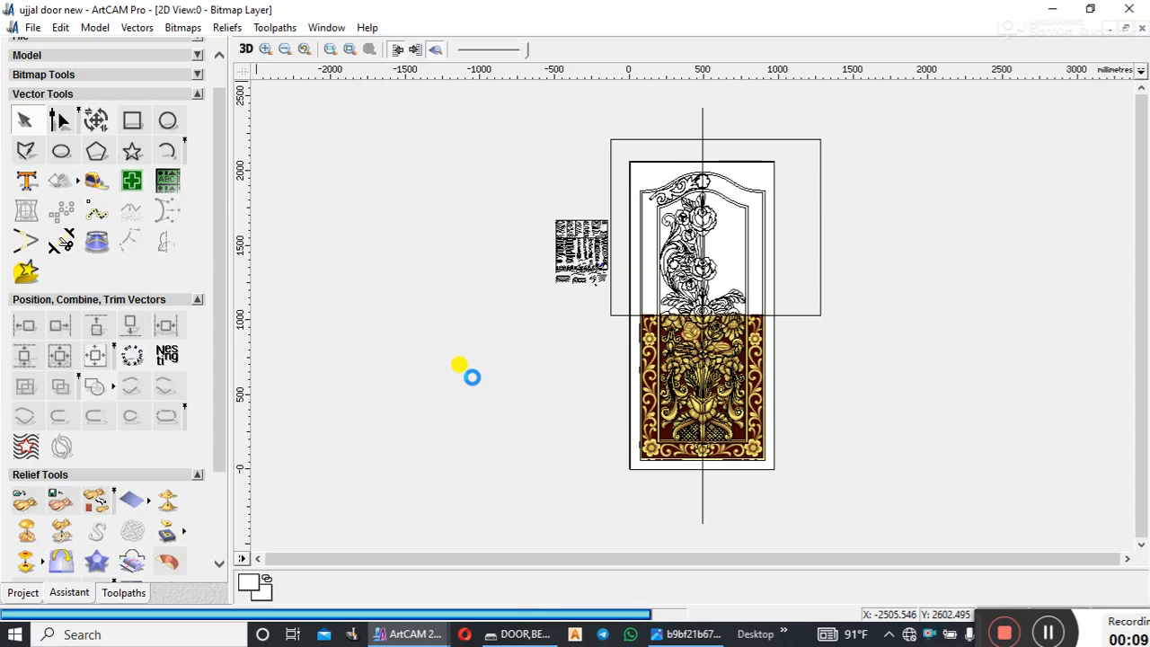
{"action": "left_click", "coordinate": [295, 384]}
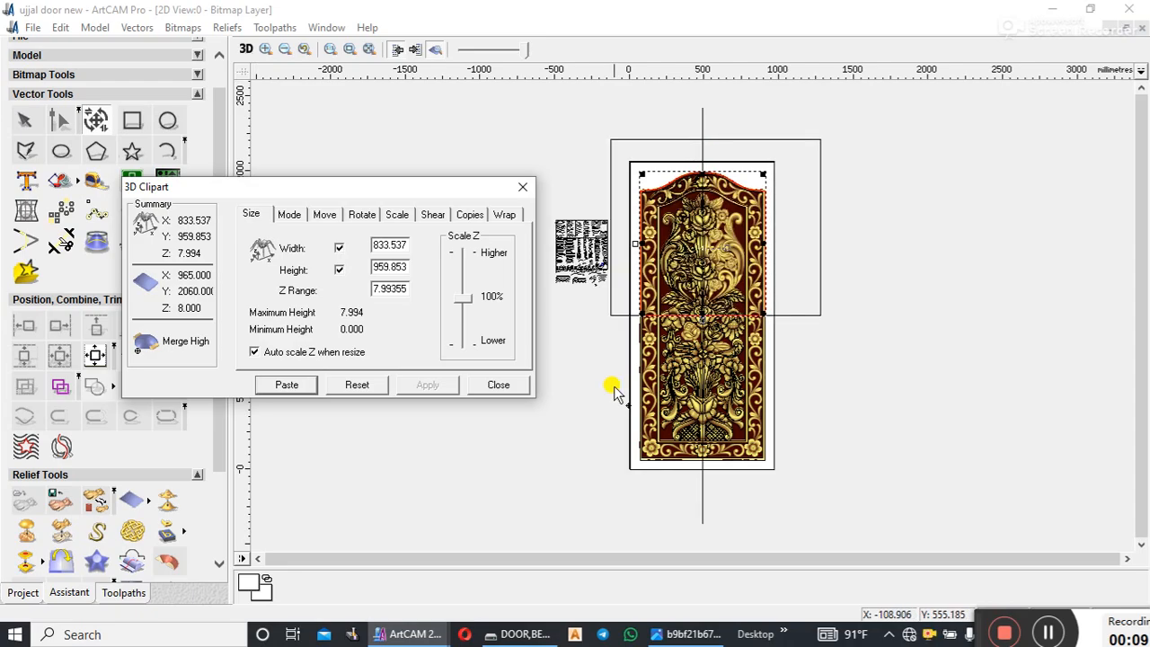
{"action": "left_click", "coordinate": [499, 385]}
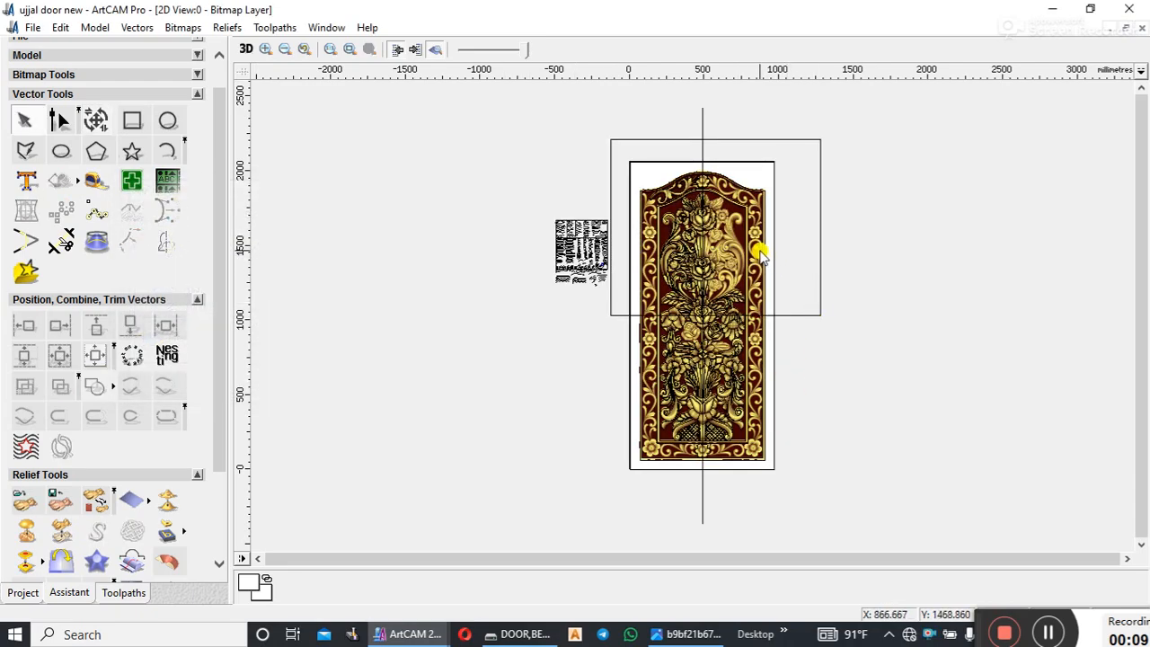
- Select the inner panel's right edge and arched top outline and join them into one vector
{"action": "scroll", "coordinate": [719, 270], "scroll_direction": "up", "scroll_amount": 2}
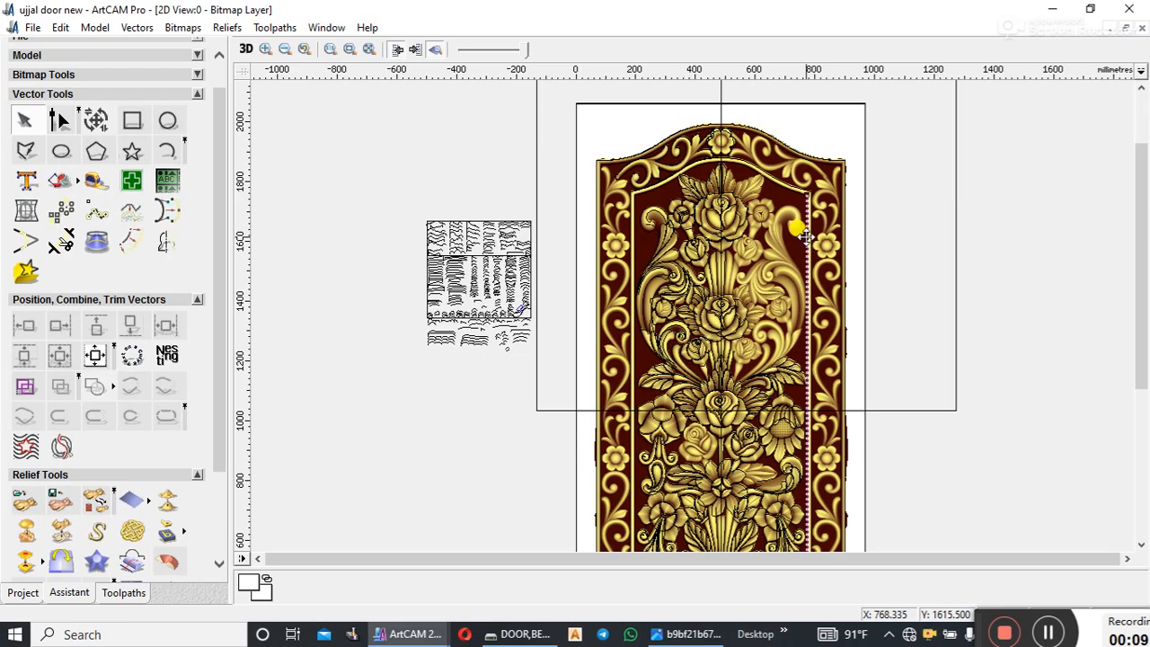
{"action": "scroll", "coordinate": [790, 222], "scroll_direction": "up", "scroll_amount": 2}
{"action": "scroll", "coordinate": [656, 310], "scroll_direction": "up", "scroll_amount": 2}
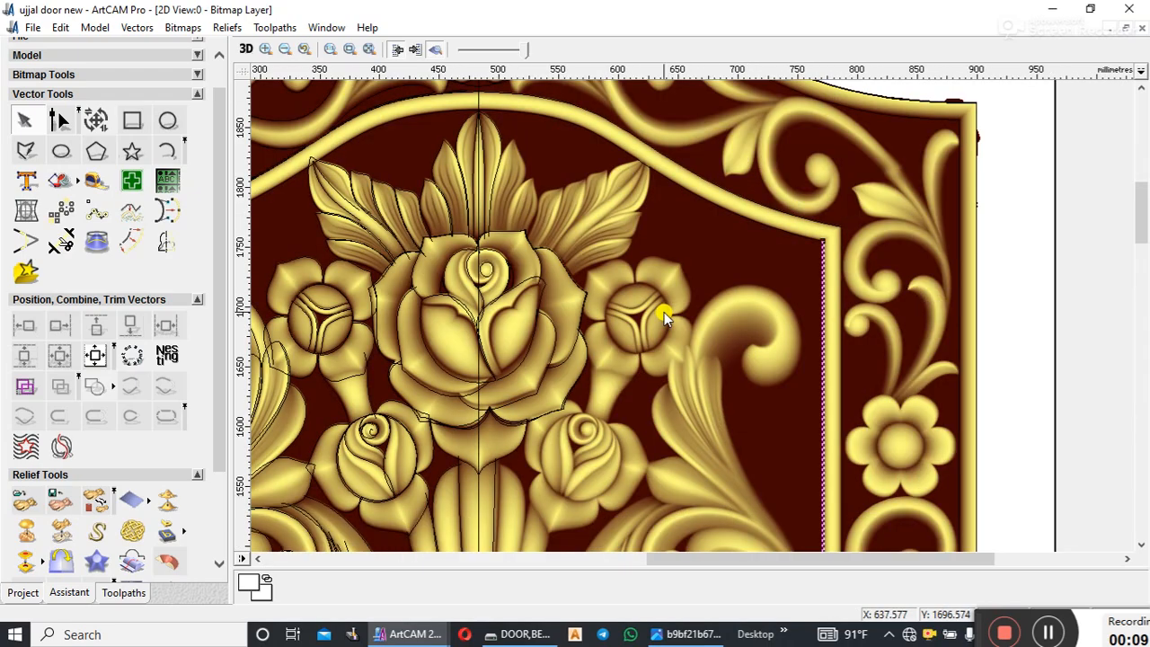
{"action": "left_click", "coordinate": [715, 204]}
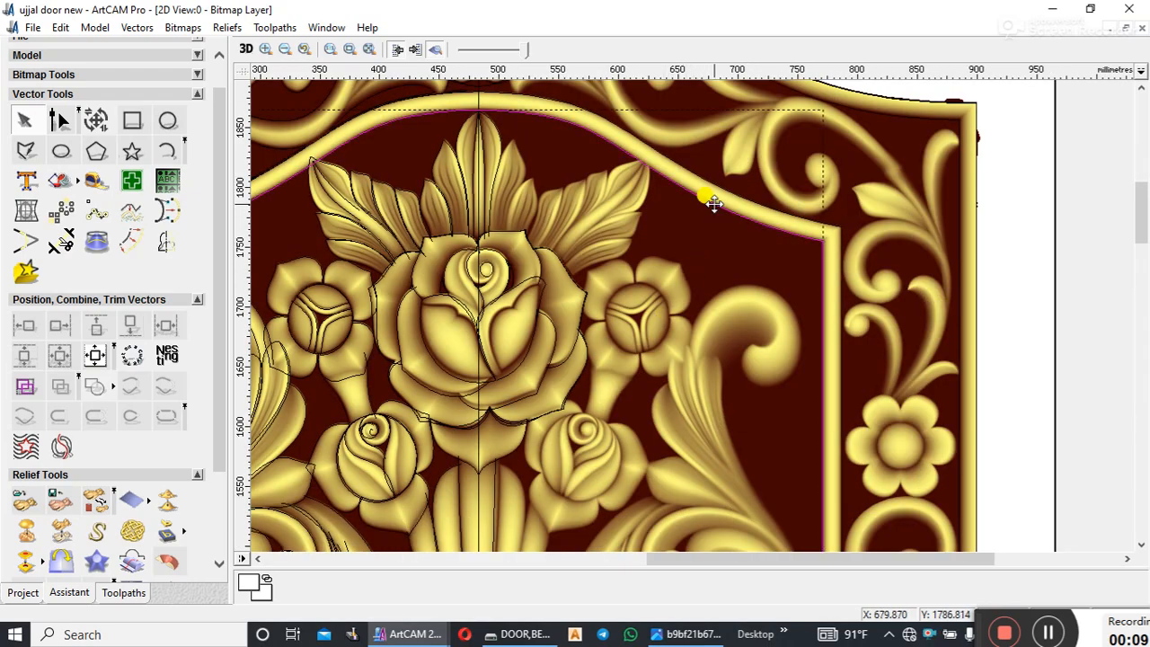
{"action": "left_click", "coordinate": [134, 386]}
{"action": "scroll", "coordinate": [382, 270], "scroll_direction": "down", "scroll_amount": 1}
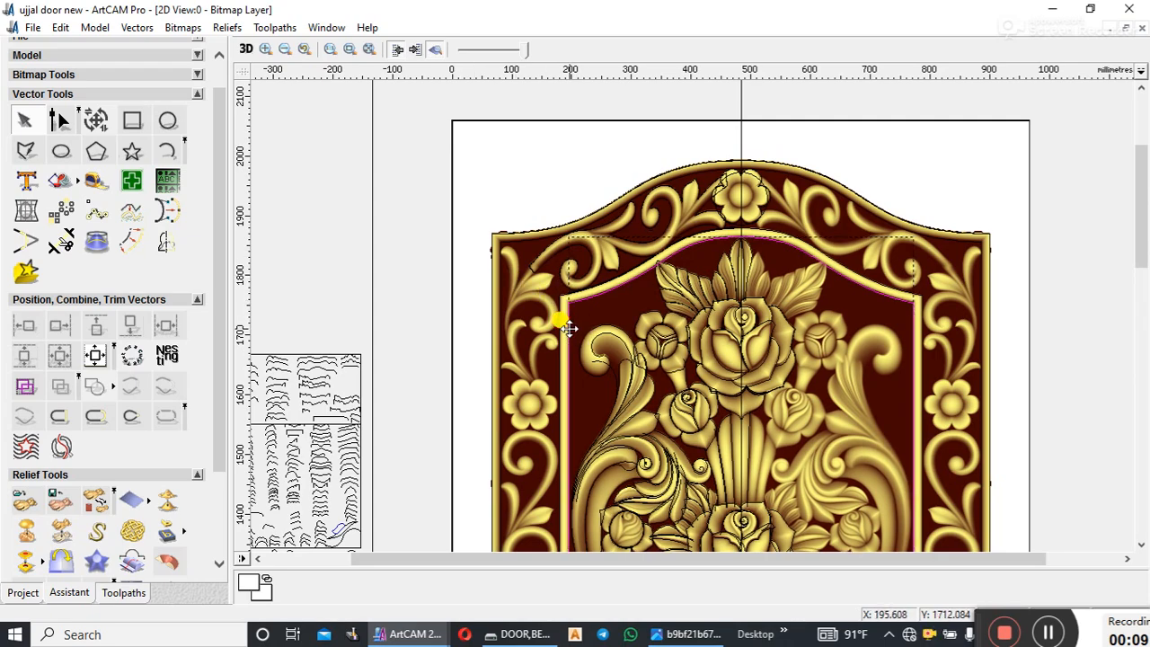
- Join the inner panel's left edge and bottom edge to its arched outline to form one closed vector
{"action": "left_click", "coordinate": [132, 390]}
{"action": "scroll", "coordinate": [460, 415], "scroll_direction": "down", "scroll_amount": 2}
{"action": "scroll", "coordinate": [649, 397], "scroll_direction": "up", "scroll_amount": 1}
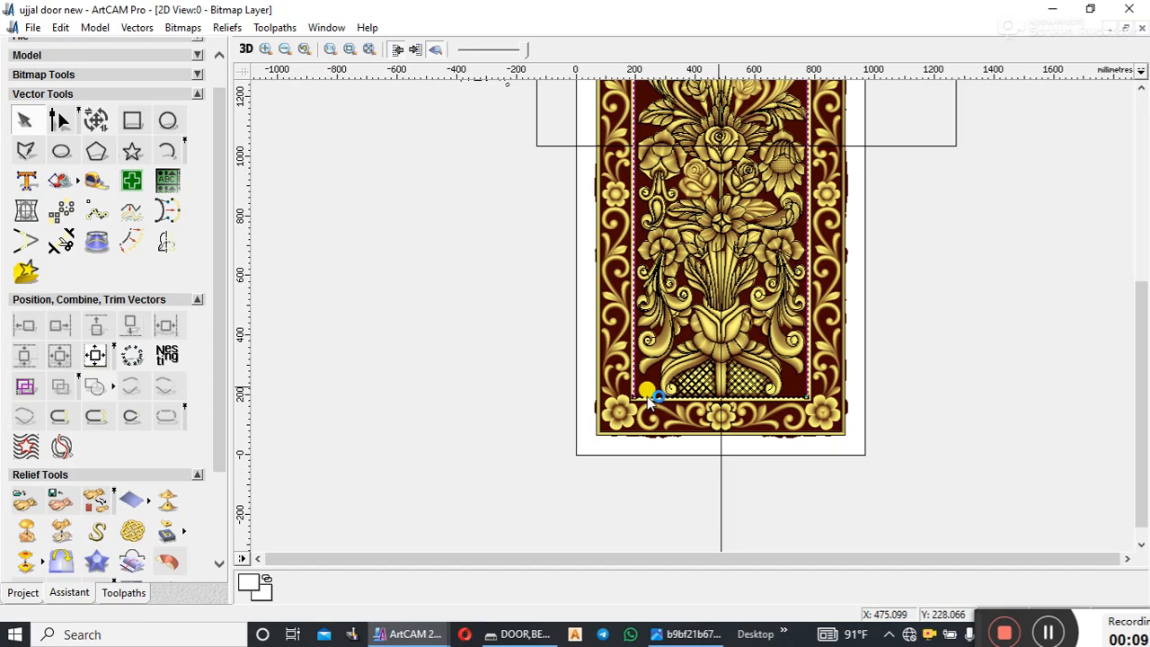
{"action": "scroll", "coordinate": [647, 396], "scroll_direction": "up", "scroll_amount": 1}
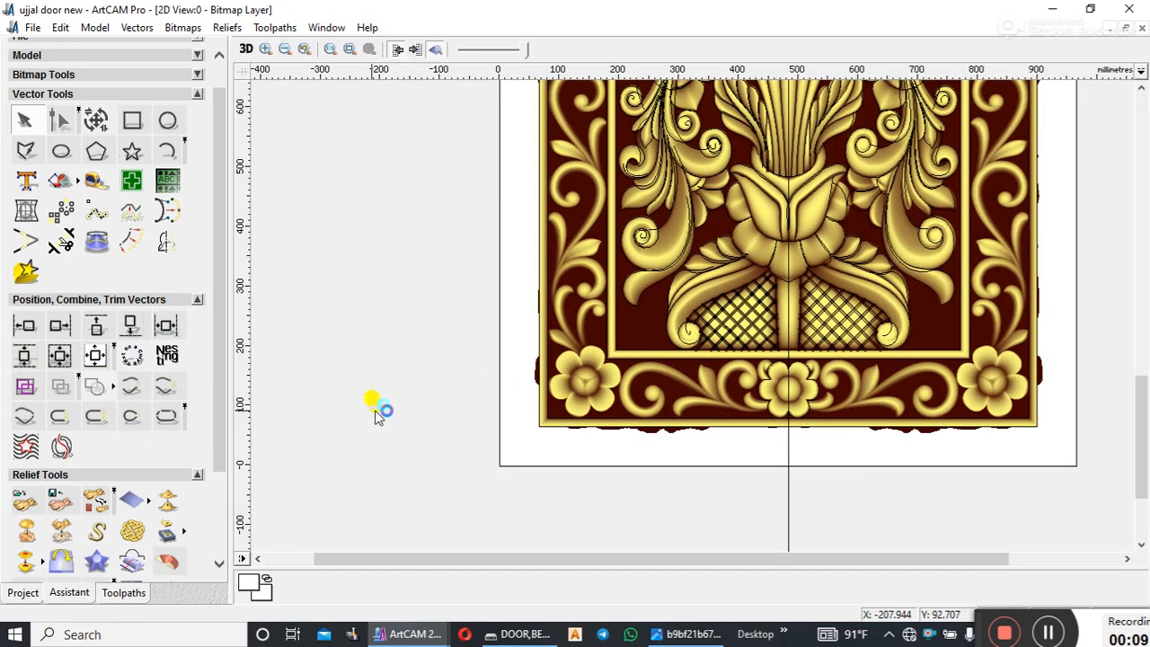
{"action": "left_click", "coordinate": [631, 347], "text": "shift"}
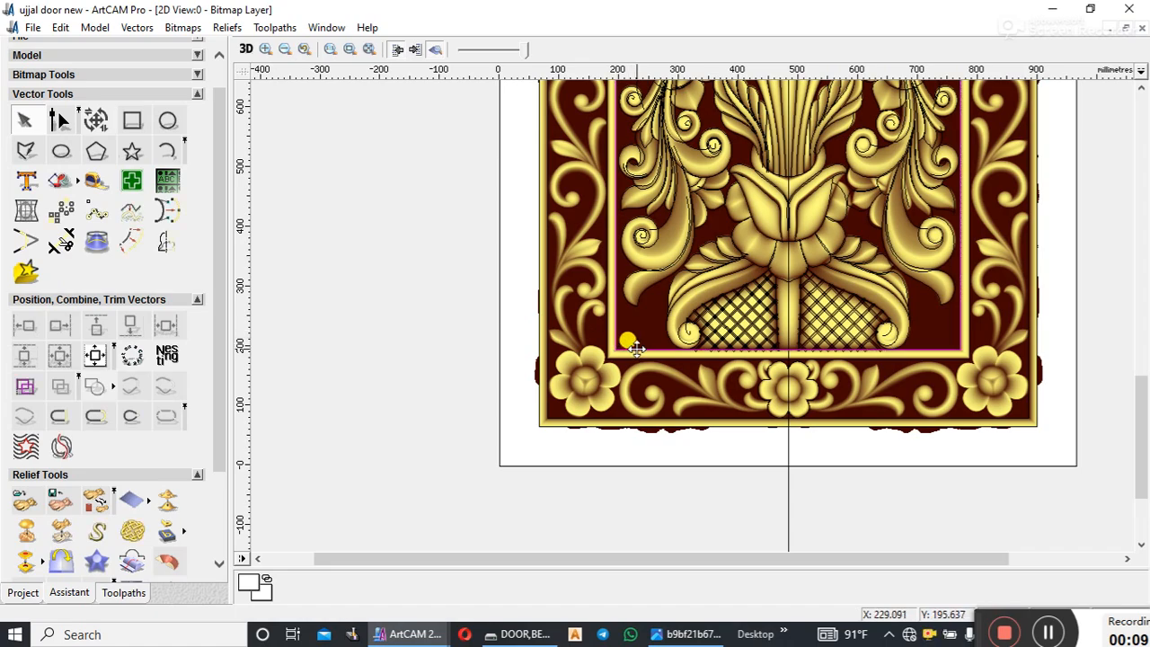
{"action": "left_click", "coordinate": [136, 386]}
{"action": "scroll", "coordinate": [685, 381], "scroll_direction": "down", "scroll_amount": 3}
{"action": "scroll", "coordinate": [715, 302], "scroll_direction": "up", "scroll_amount": 2}
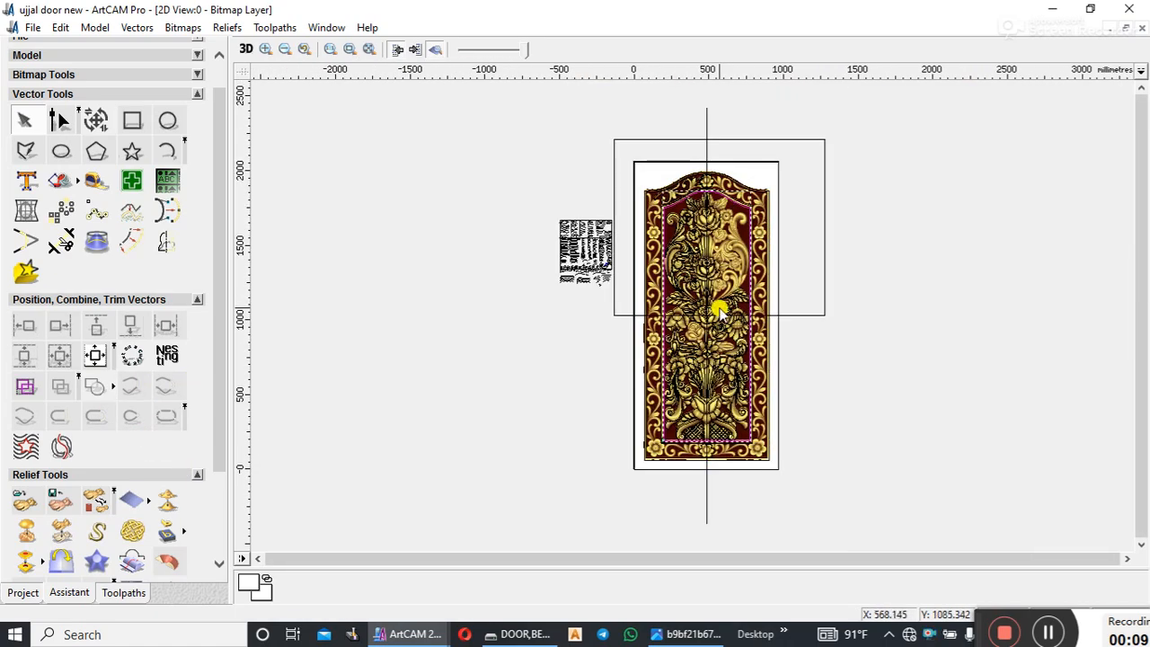
- Deselect and reselect the joined inner panel outline to check that it is one continuous vector around the carving
{"action": "right_click", "coordinate": [725, 315]}
{"action": "left_click", "coordinate": [653, 301]}
{"action": "scroll", "coordinate": [653, 302], "scroll_direction": "up", "scroll_amount": 2}
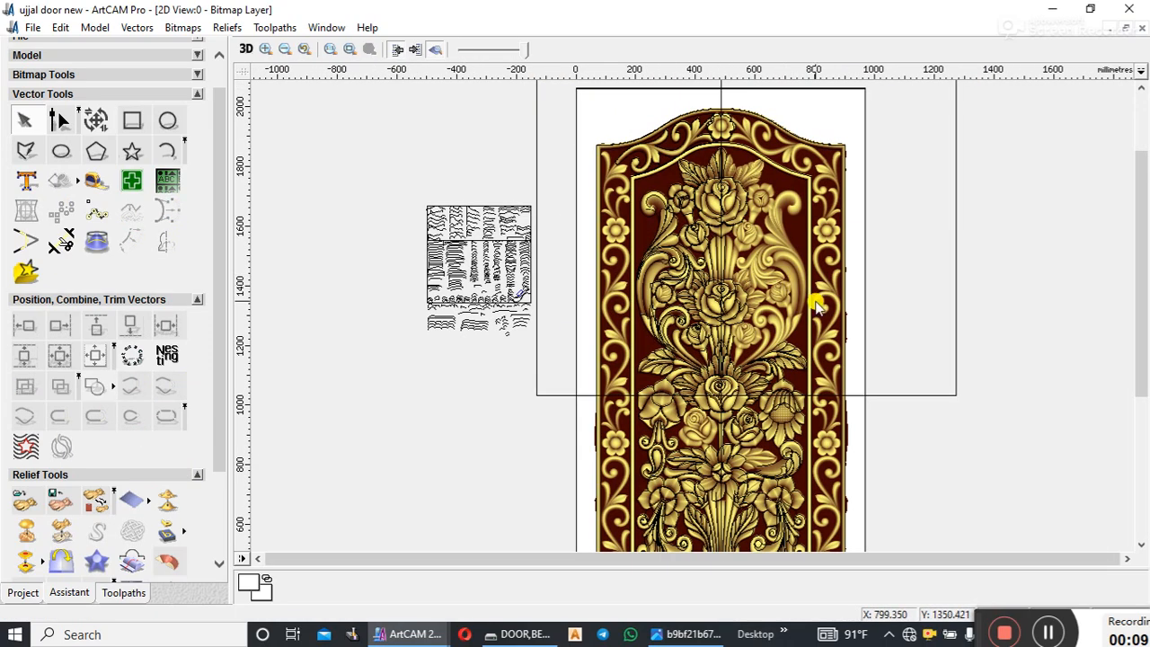
{"action": "left_click", "coordinate": [749, 265]}
{"action": "scroll", "coordinate": [773, 306], "scroll_direction": "down", "scroll_amount": 2}
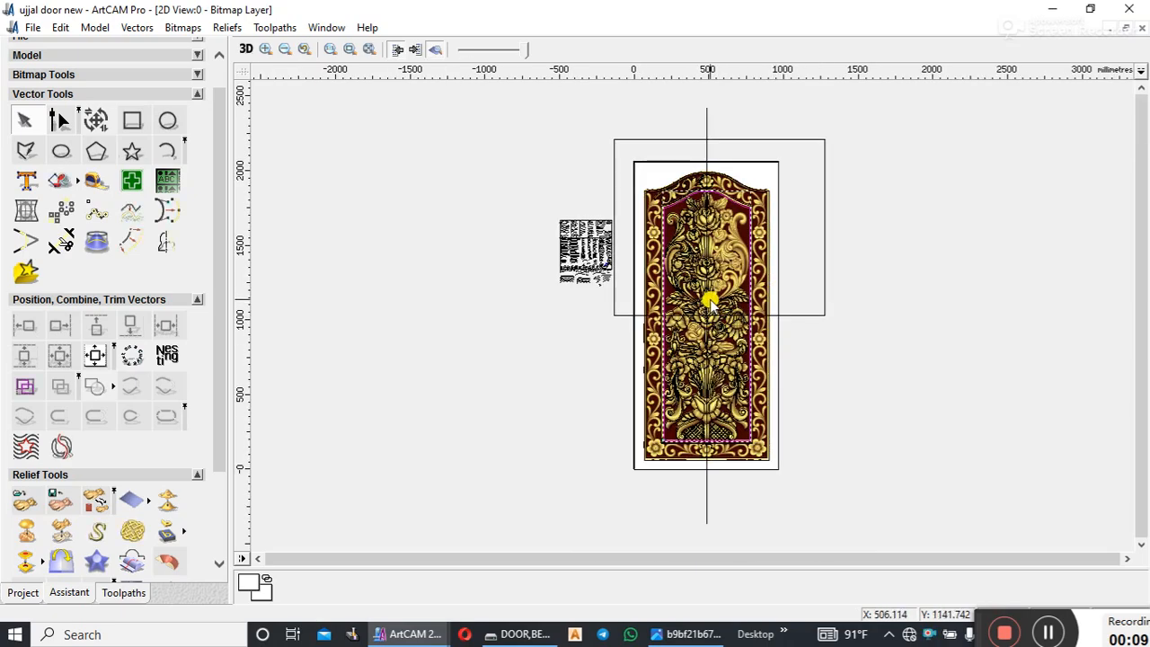
{"action": "scroll", "coordinate": [710, 304], "scroll_direction": "up", "scroll_amount": 2}
{"action": "scroll", "coordinate": [710, 304], "scroll_direction": "down", "scroll_amount": 2}
{"action": "scroll", "coordinate": [719, 297], "scroll_direction": "up", "scroll_amount": 2}
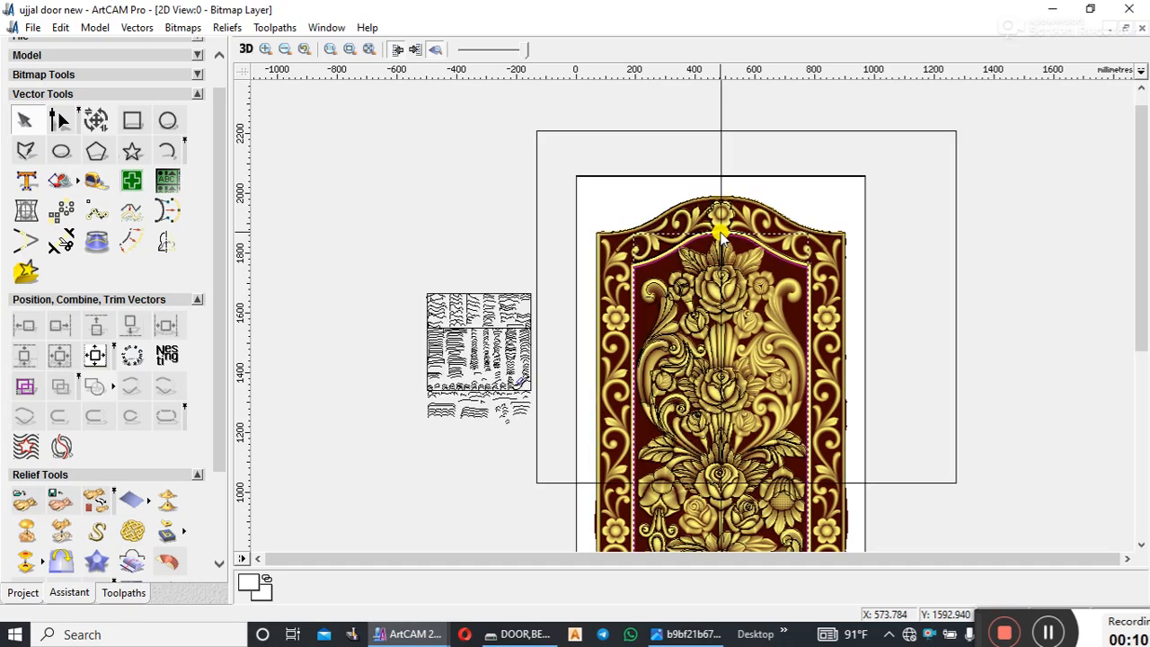
{"action": "right_click", "coordinate": [758, 304]}
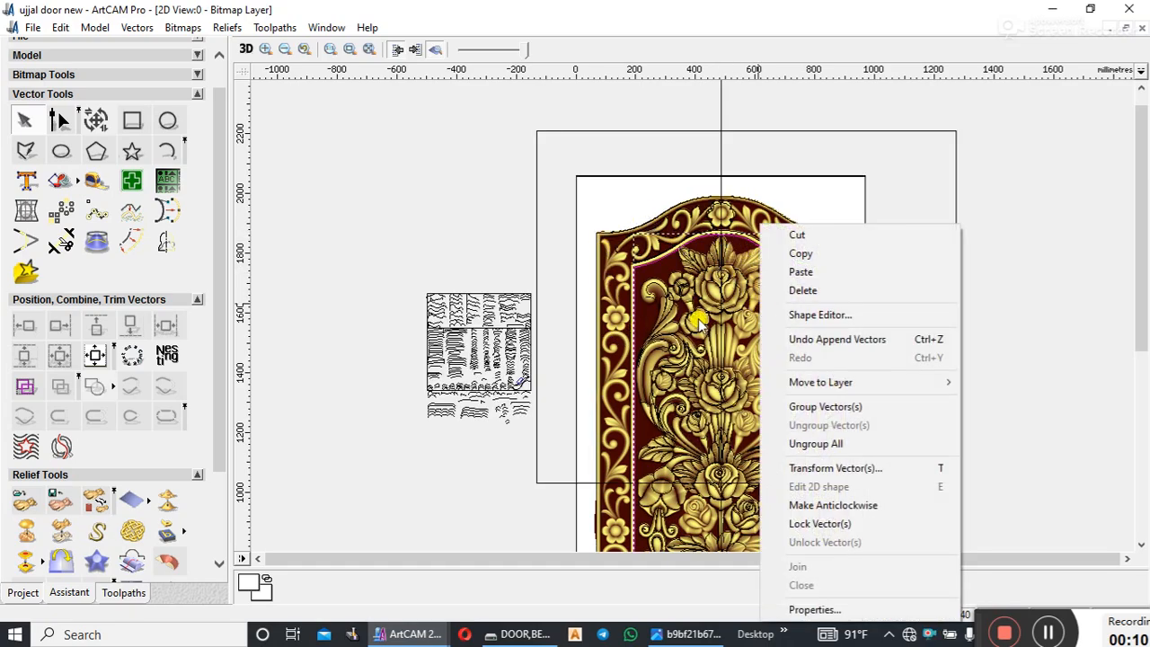
{"action": "key", "text": "Escape"}
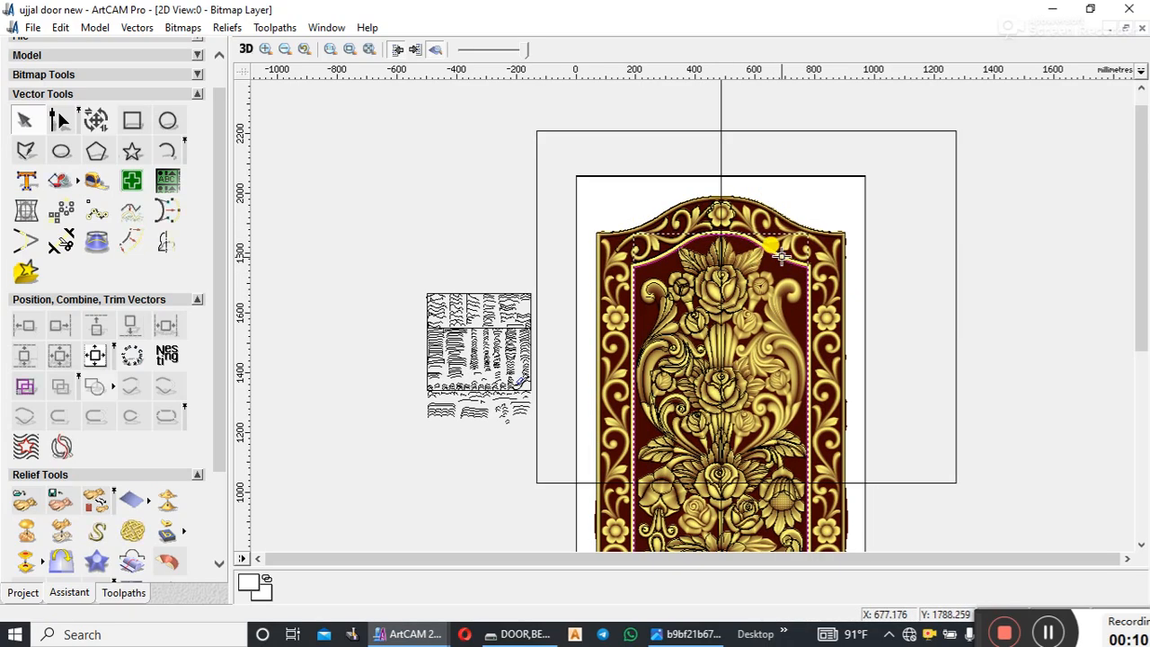
{"action": "scroll", "coordinate": [757, 332], "scroll_direction": "down", "scroll_amount": 2}
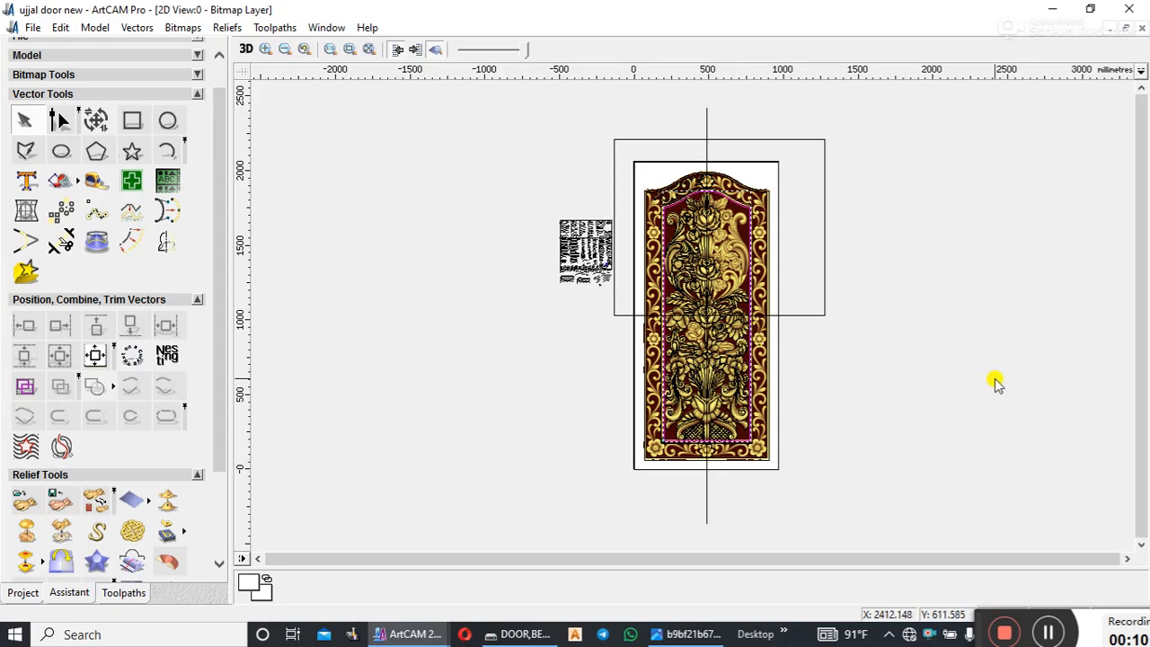
- Zero the rest of the relief outside the selected inner panel outline with the Shape Editor, and close the editor
{"action": "scroll", "coordinate": [741, 372], "scroll_direction": "up", "scroll_amount": 3}
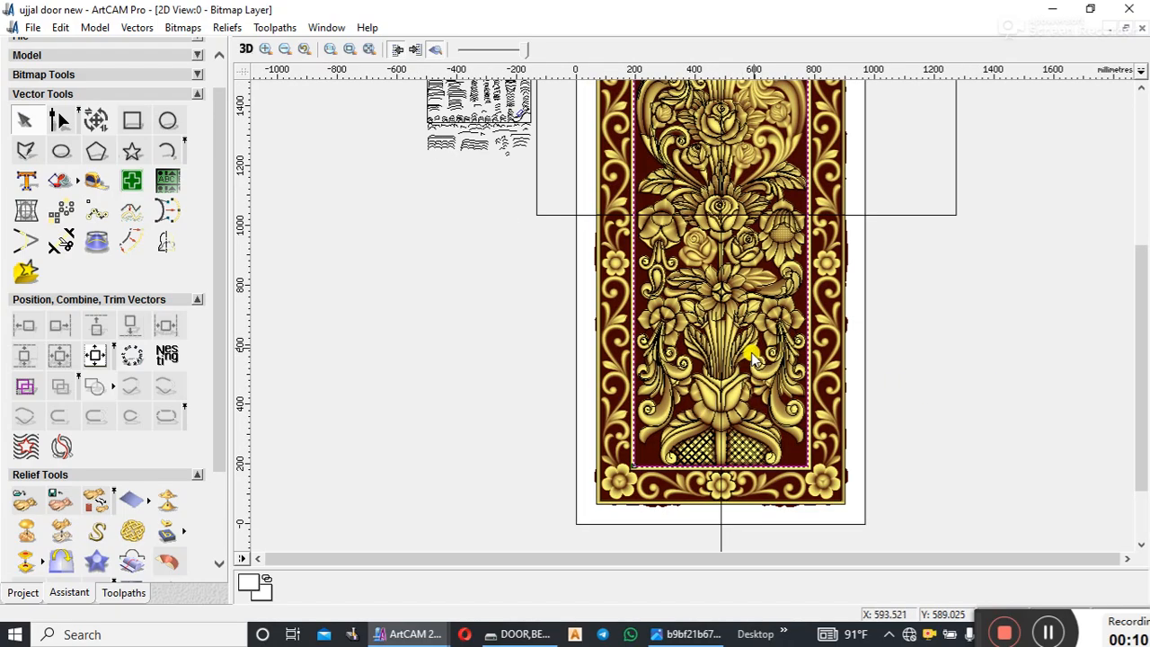
{"action": "scroll", "coordinate": [755, 335], "scroll_direction": "up", "scroll_amount": 3}
{"action": "right_click", "coordinate": [760, 334]}
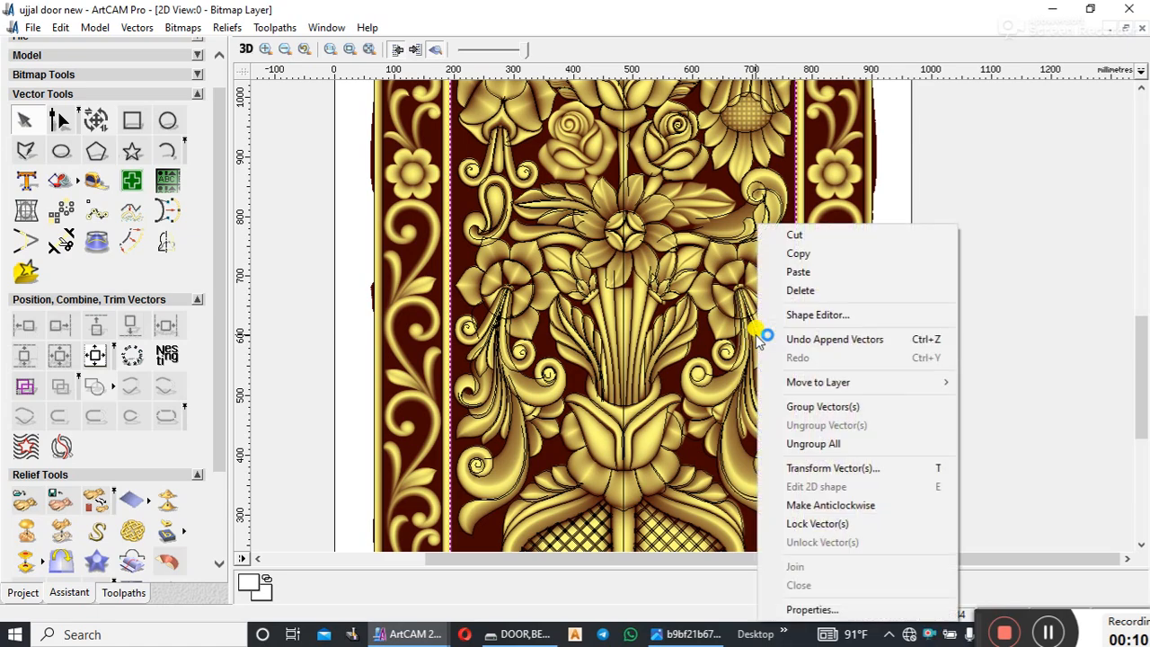
{"action": "left_click", "coordinate": [793, 317]}
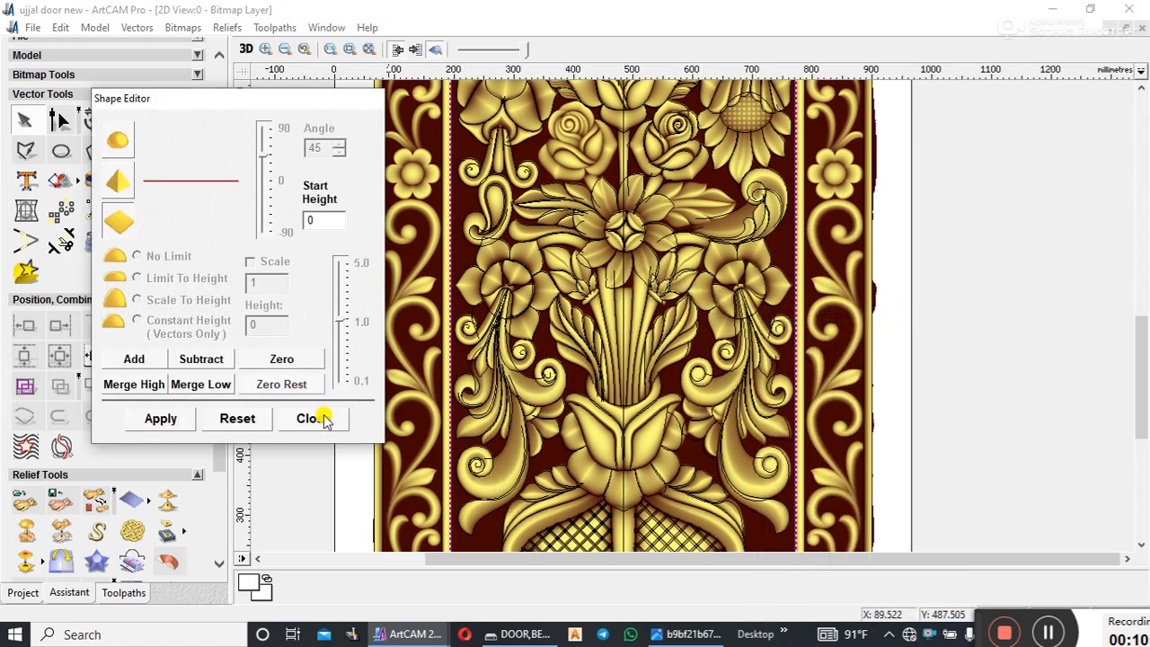
{"action": "left_click", "coordinate": [317, 418]}
- Examine the isolated inner panel relief from top to middle, including its upper corner beside the frame outline
{"action": "scroll", "coordinate": [526, 347], "scroll_direction": "down", "scroll_amount": 1}
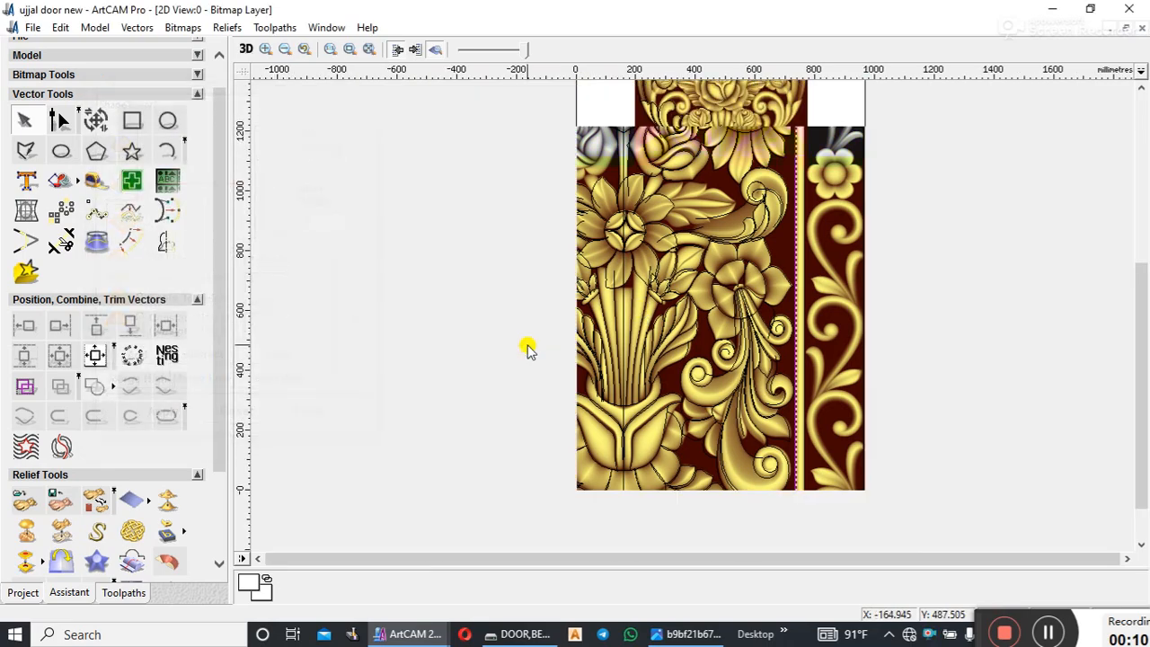
{"action": "scroll", "coordinate": [733, 310], "scroll_direction": "down", "scroll_amount": 1}
{"action": "scroll", "coordinate": [752, 275], "scroll_direction": "up", "scroll_amount": 2}
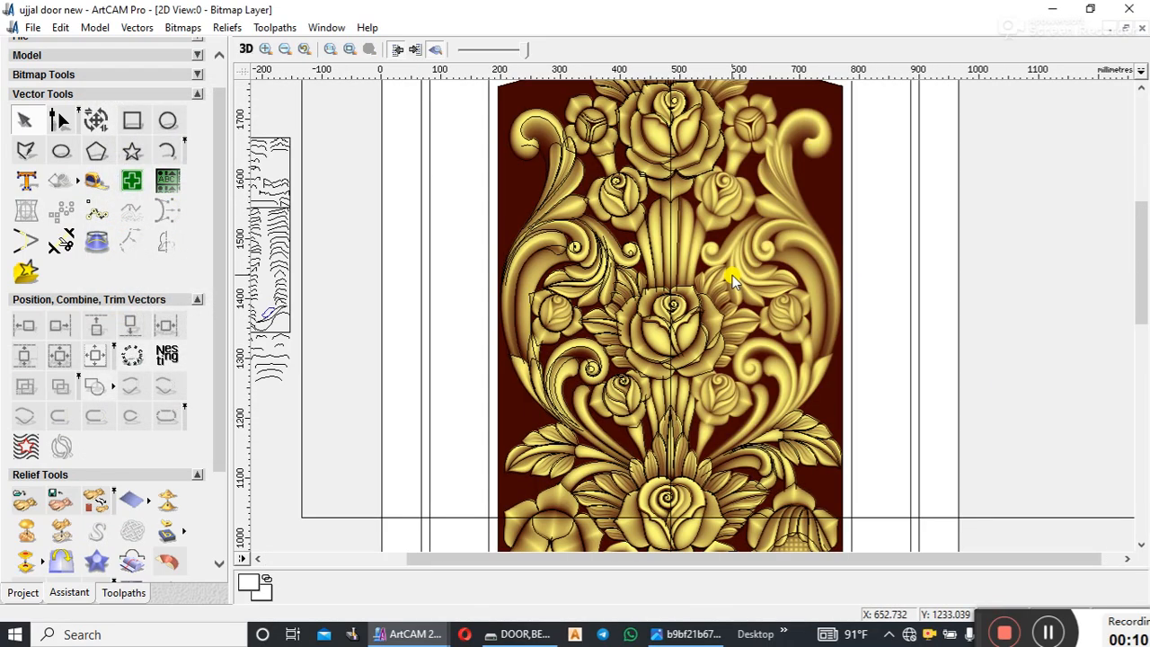
{"action": "scroll", "coordinate": [730, 243], "scroll_direction": "down", "scroll_amount": 1}
{"action": "scroll", "coordinate": [716, 219], "scroll_direction": "down", "scroll_amount": 1}
{"action": "scroll", "coordinate": [694, 277], "scroll_direction": "up", "scroll_amount": 2}
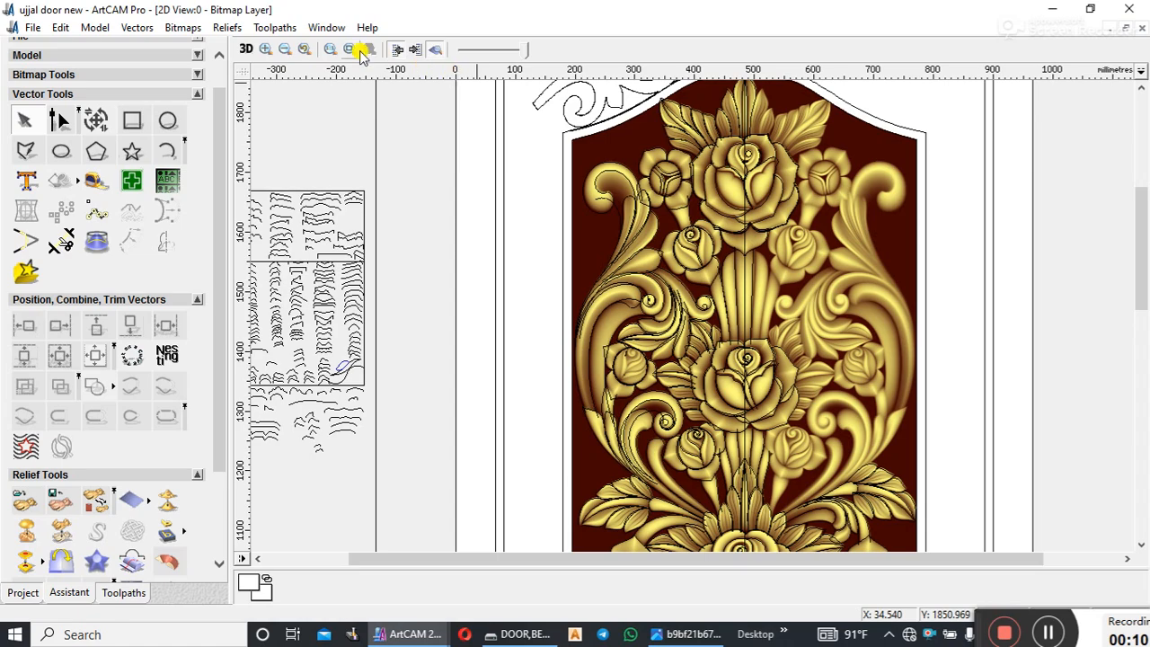
{"action": "left_click", "coordinate": [216, 30]}
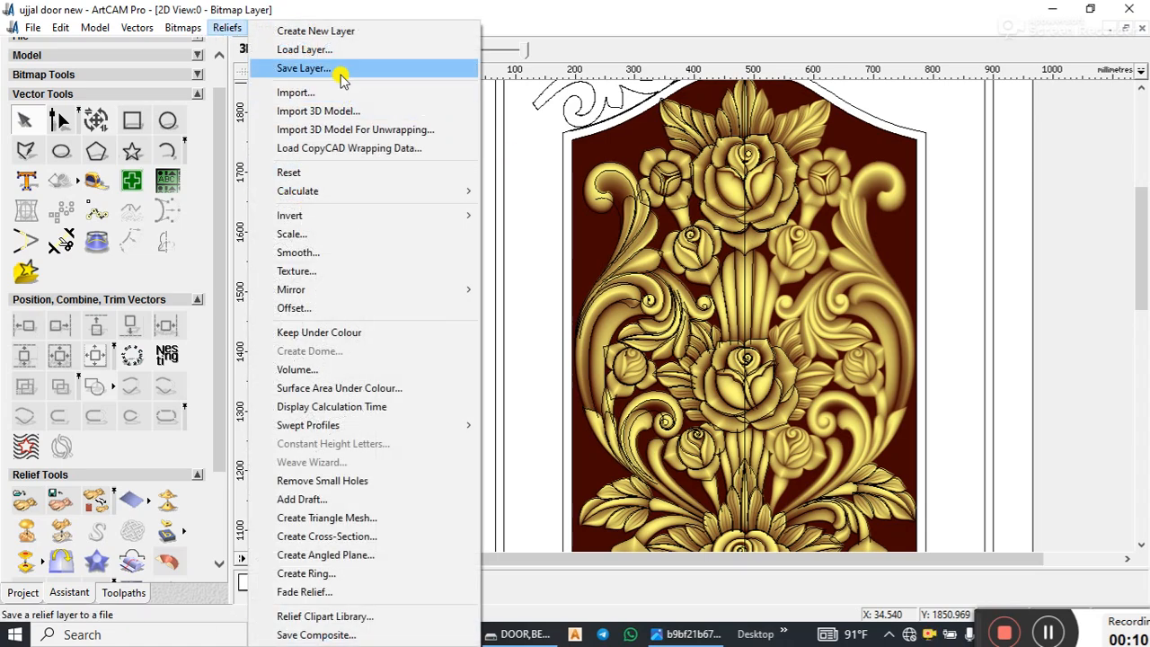
{"action": "left_click", "coordinate": [995, 300]}
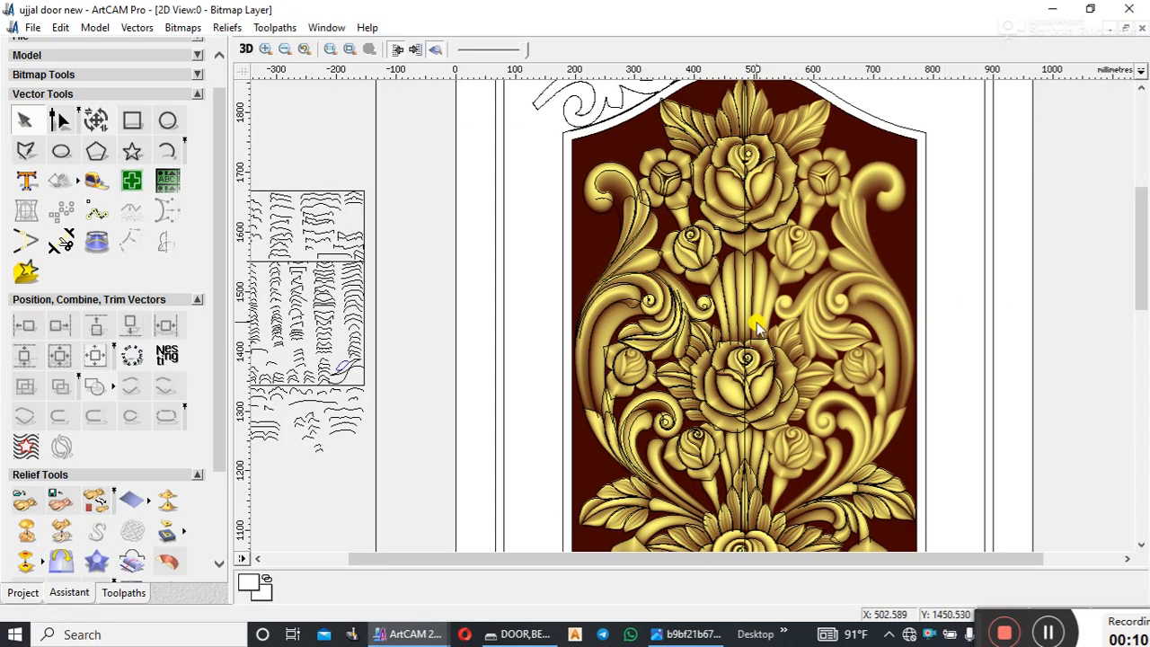
{"action": "scroll", "coordinate": [693, 227], "scroll_direction": "down", "scroll_amount": 2}
{"action": "scroll", "coordinate": [710, 297], "scroll_direction": "up", "scroll_amount": 2}
{"action": "scroll", "coordinate": [696, 267], "scroll_direction": "down", "scroll_amount": 2}
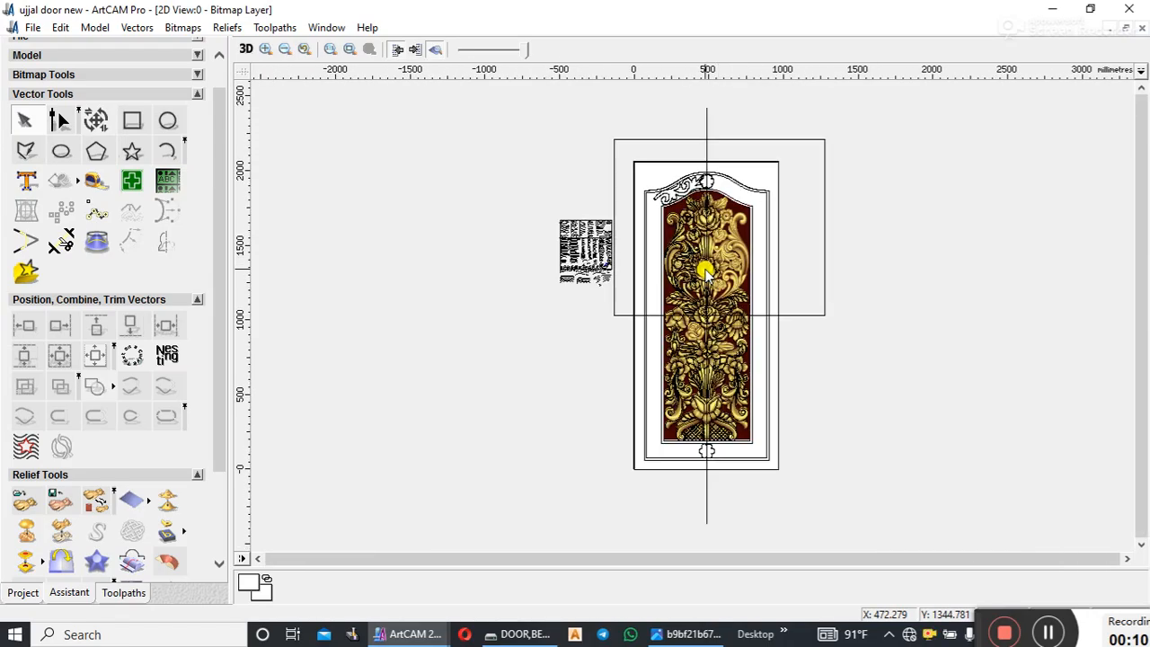
{"action": "scroll", "coordinate": [770, 224], "scroll_direction": "up", "scroll_amount": 3}
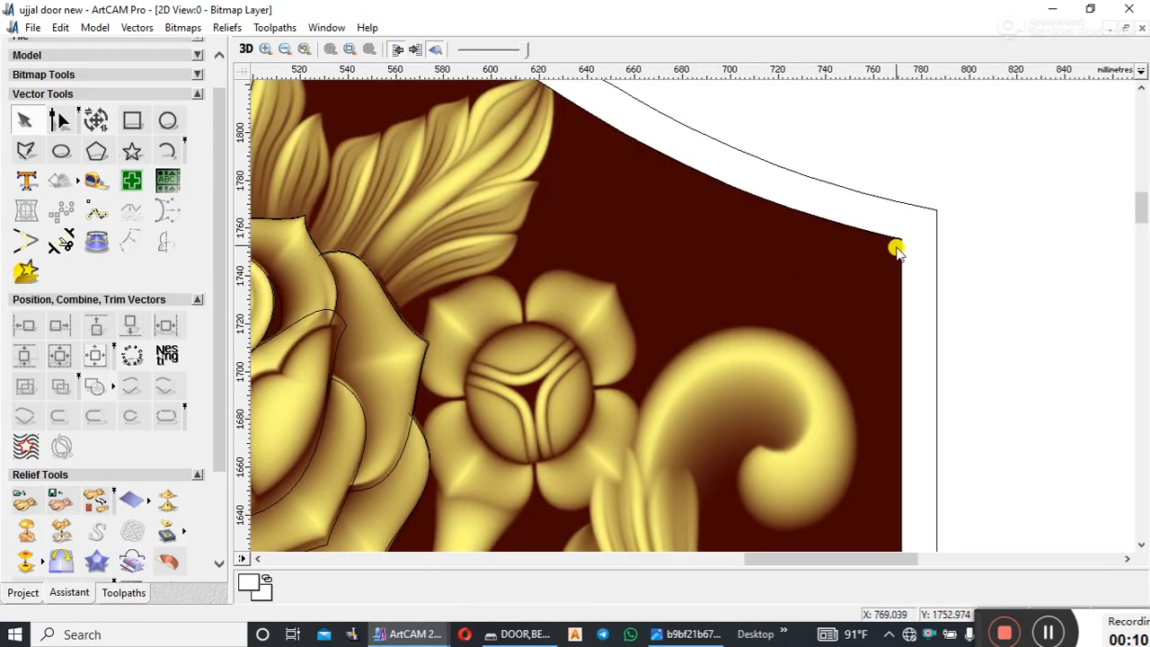
{"action": "scroll", "coordinate": [634, 219], "scroll_direction": "down", "scroll_amount": 3}
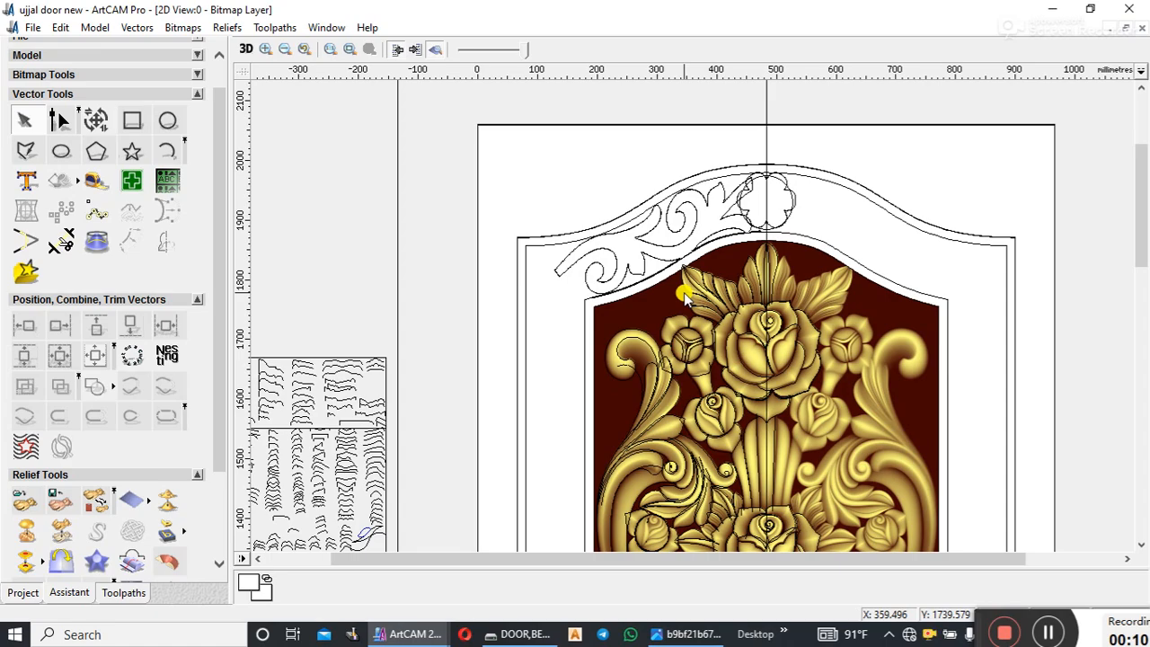
{"action": "scroll", "coordinate": [932, 314], "scroll_direction": "down", "scroll_amount": 4}
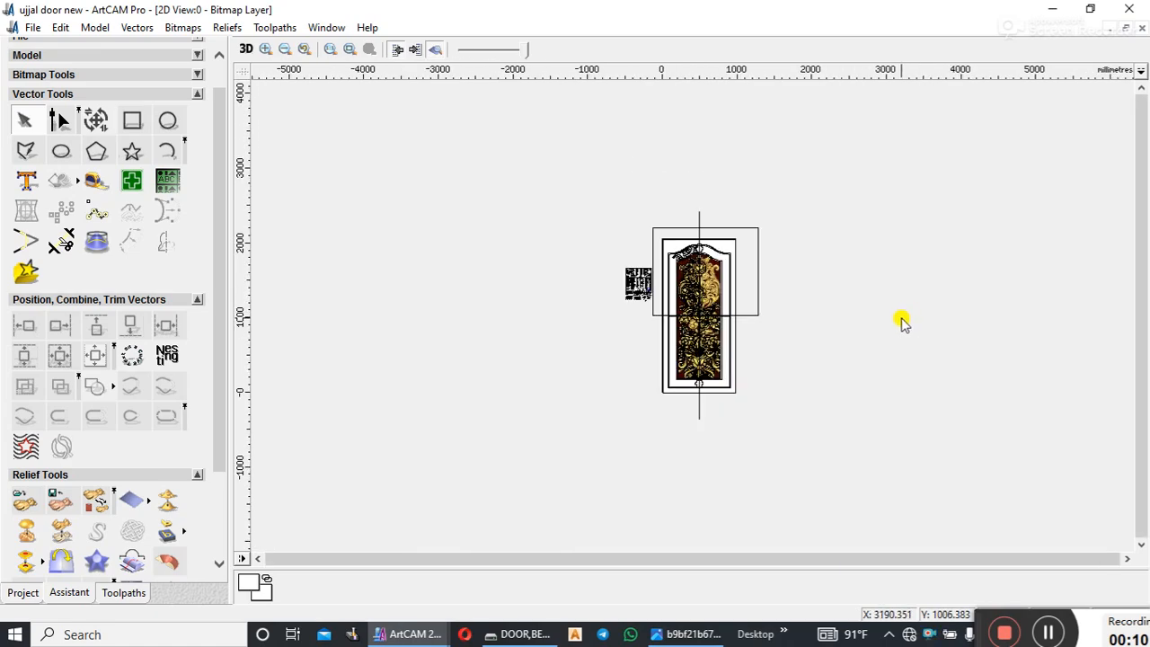
{"action": "left_click_drag", "start_coordinate": [980, 618], "coordinate": [945, 567]}
{"action": "scroll", "coordinate": [731, 304], "scroll_direction": "up", "scroll_amount": 4}
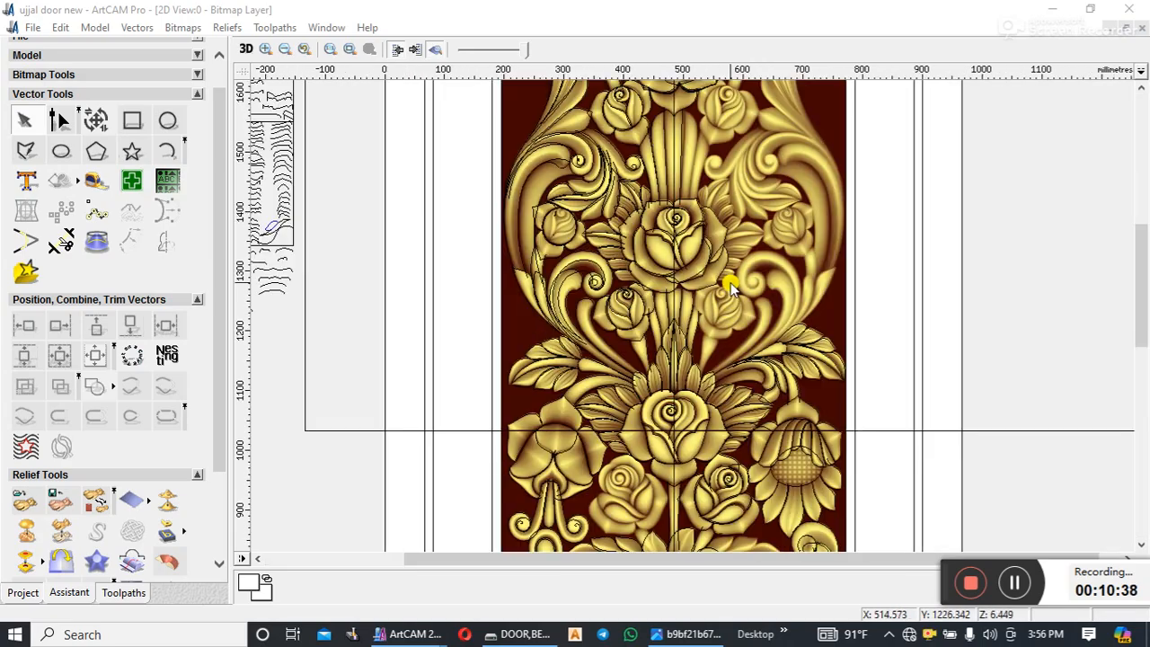
{"action": "scroll", "coordinate": [764, 305], "scroll_direction": "down", "scroll_amount": 3}
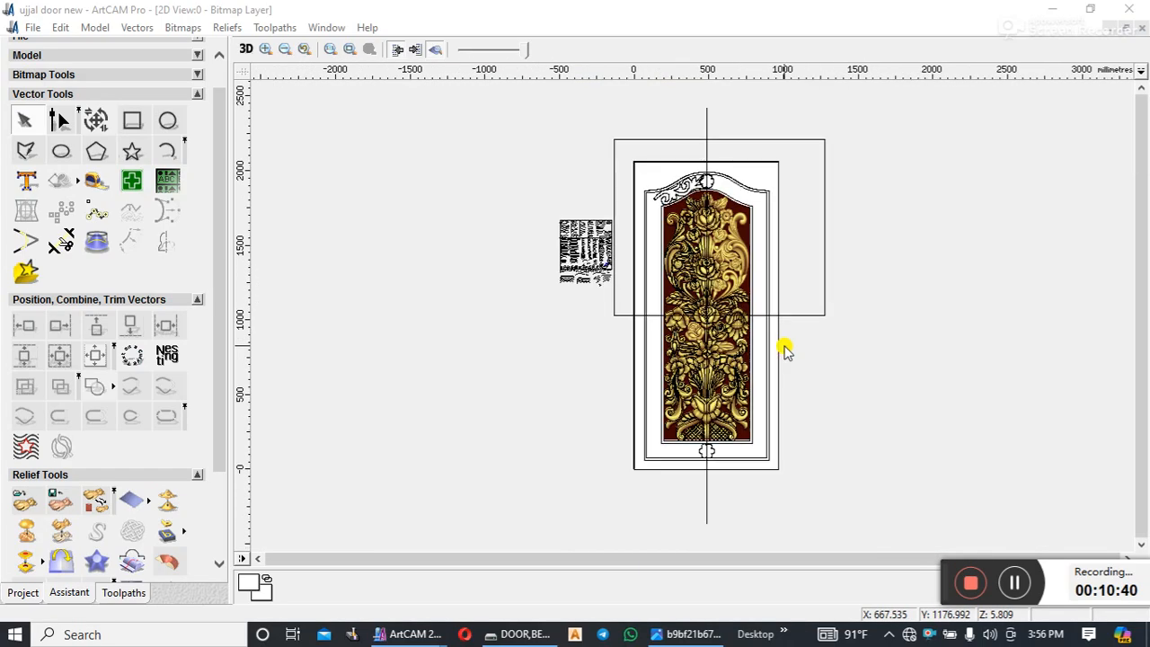
- Delete the large rectangle around the door's upper half and select the arched upper-half outline of the frame
{"action": "left_click", "coordinate": [775, 315]}
{"action": "key", "text": "Delete"}
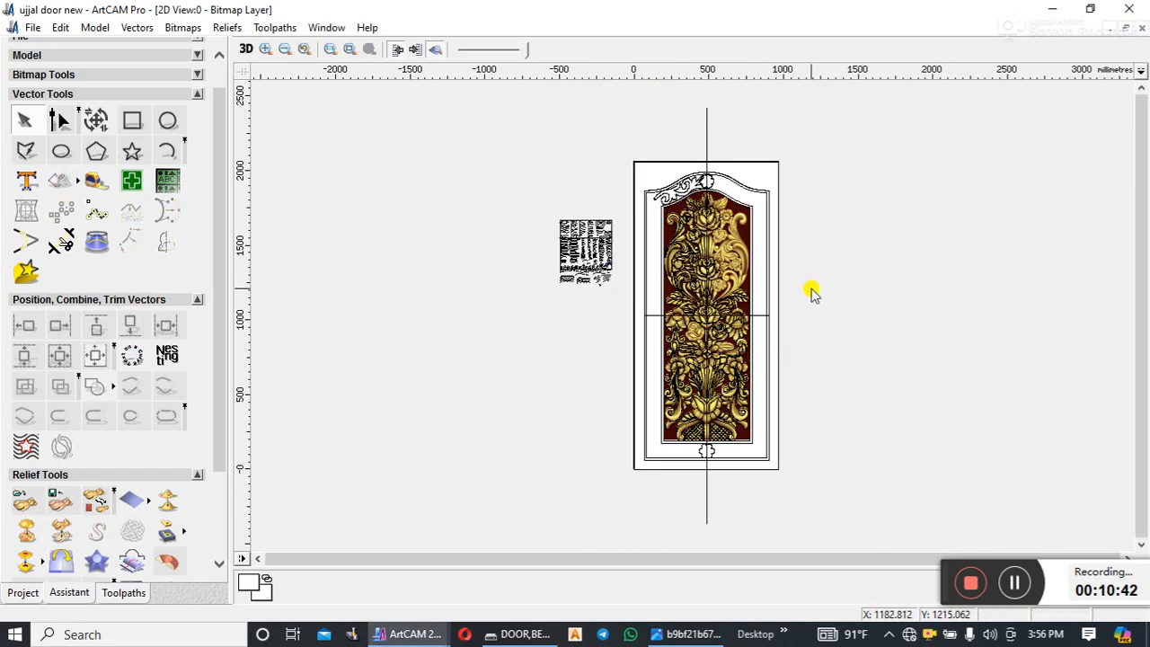
{"action": "left_click", "coordinate": [764, 315]}
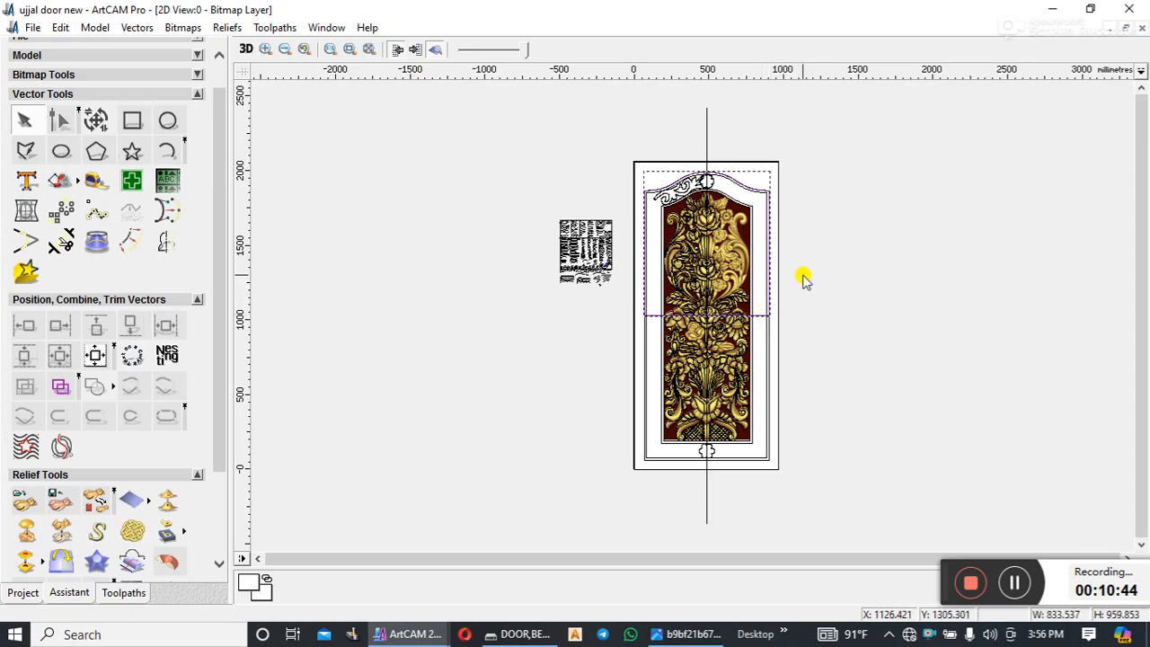